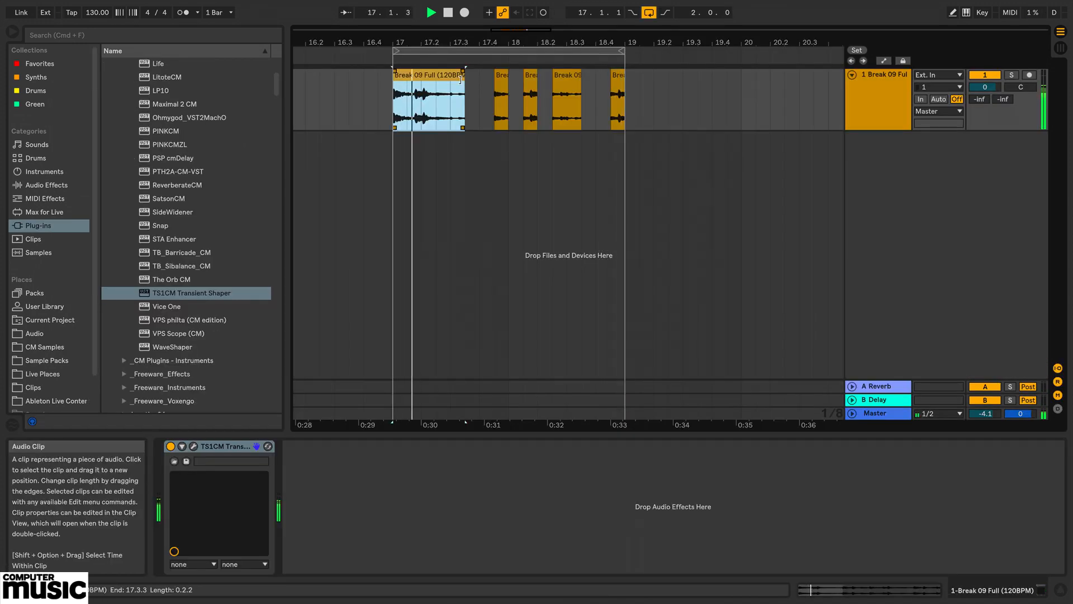
# Open the TS1CM Transient Shaper on the break track and raise Gain A to its maximum of 24.
pyautogui.click(587, 74)
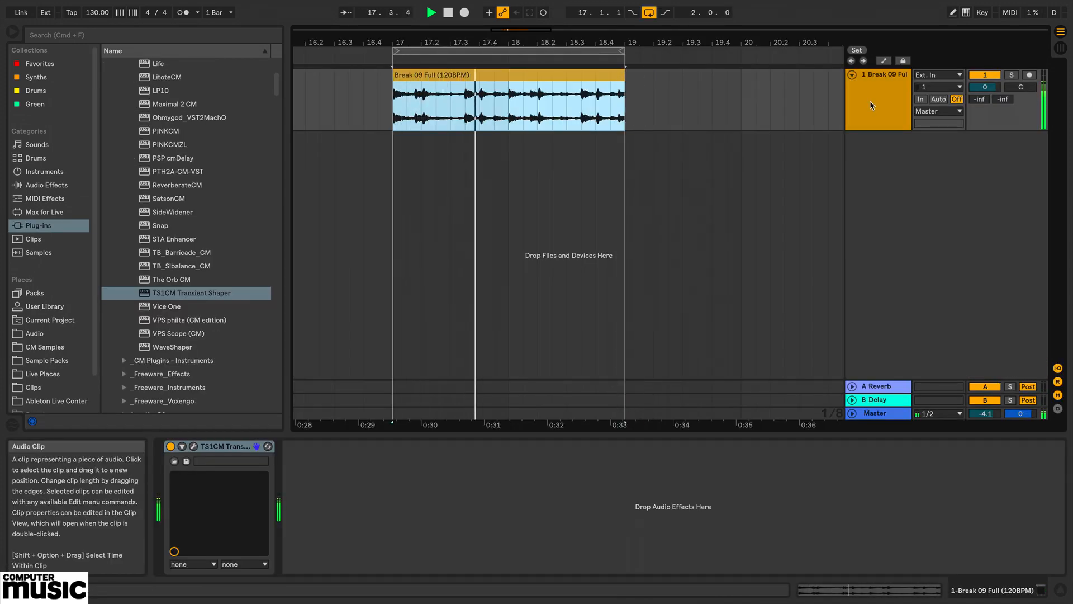
pyautogui.click(193, 446)
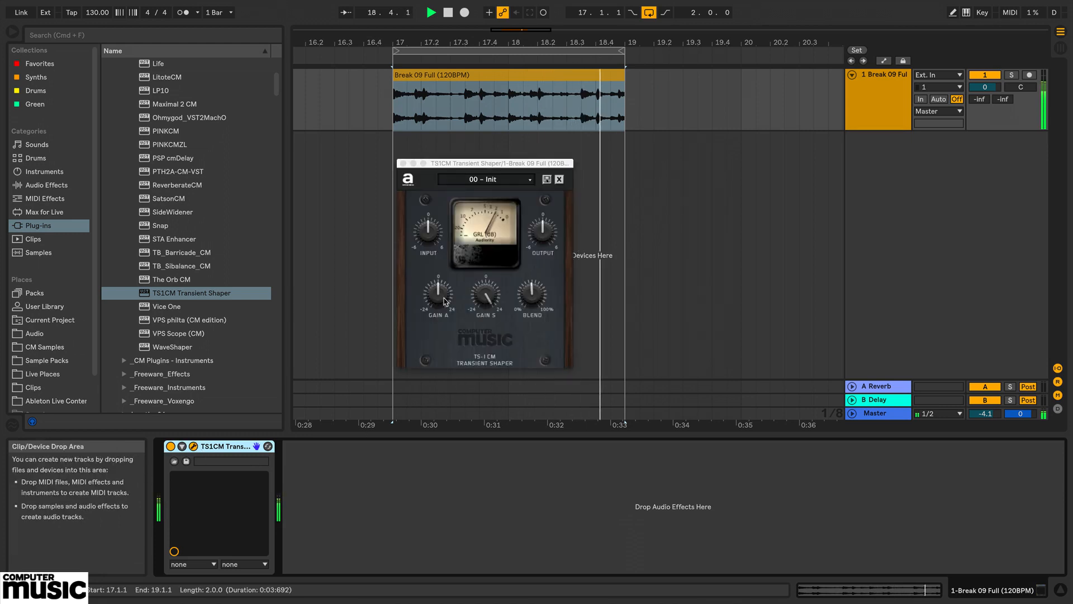
pyautogui.moveTo(445, 301); pyautogui.dragTo(452, 200)
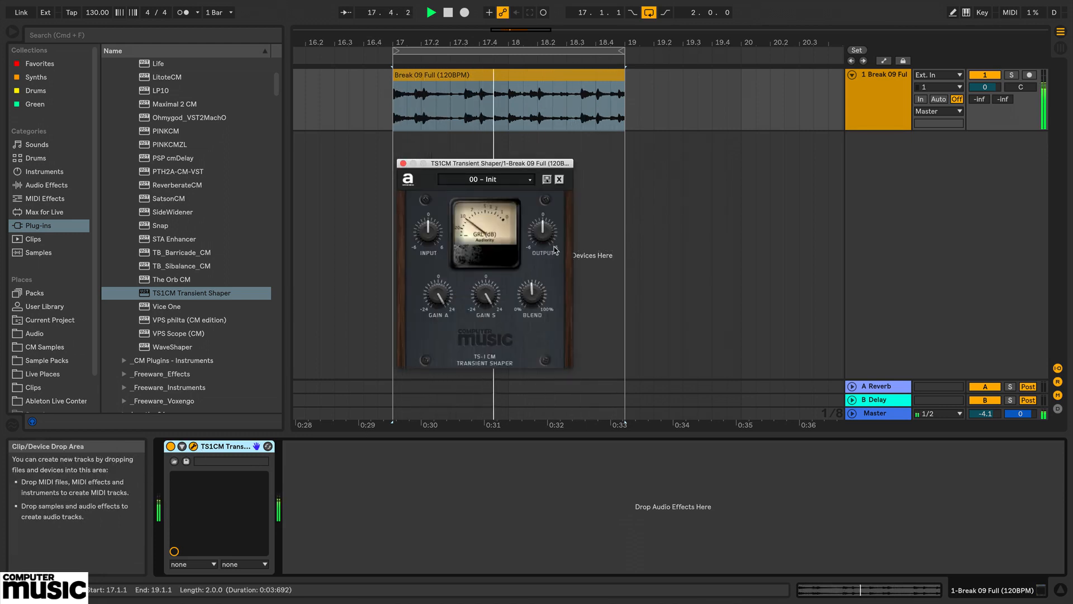
# Lower the transient shaper's Output level, compare against the bypassed signal, and close the plug-in window.
pyautogui.moveTo(555, 250); pyautogui.dragTo(550, 255)
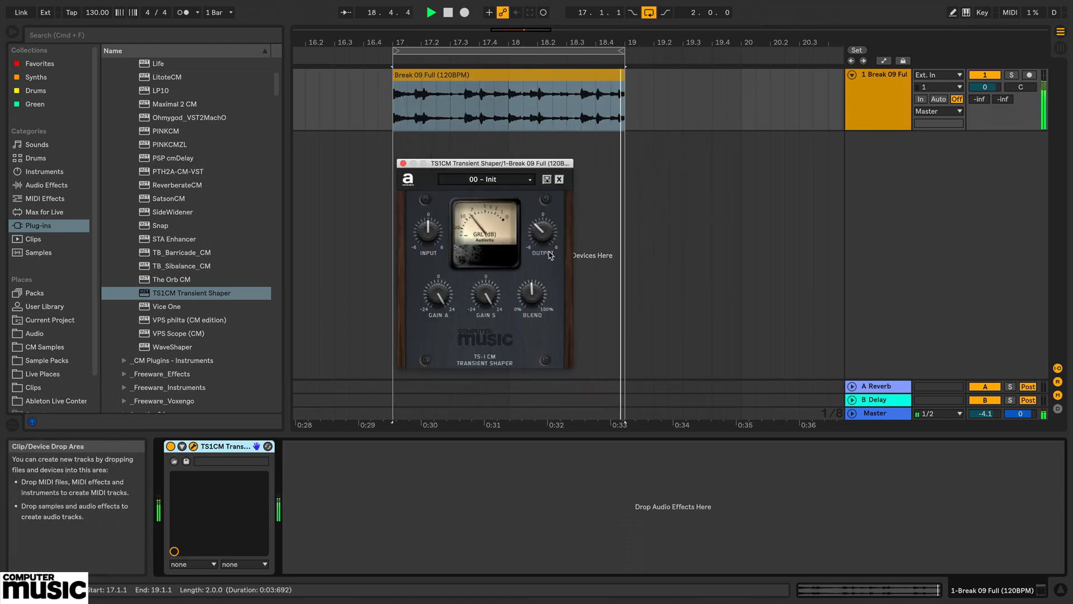
pyautogui.click(170, 446)
pyautogui.click(171, 446)
pyautogui.moveTo(551, 235); pyautogui.dragTo(553, 240)
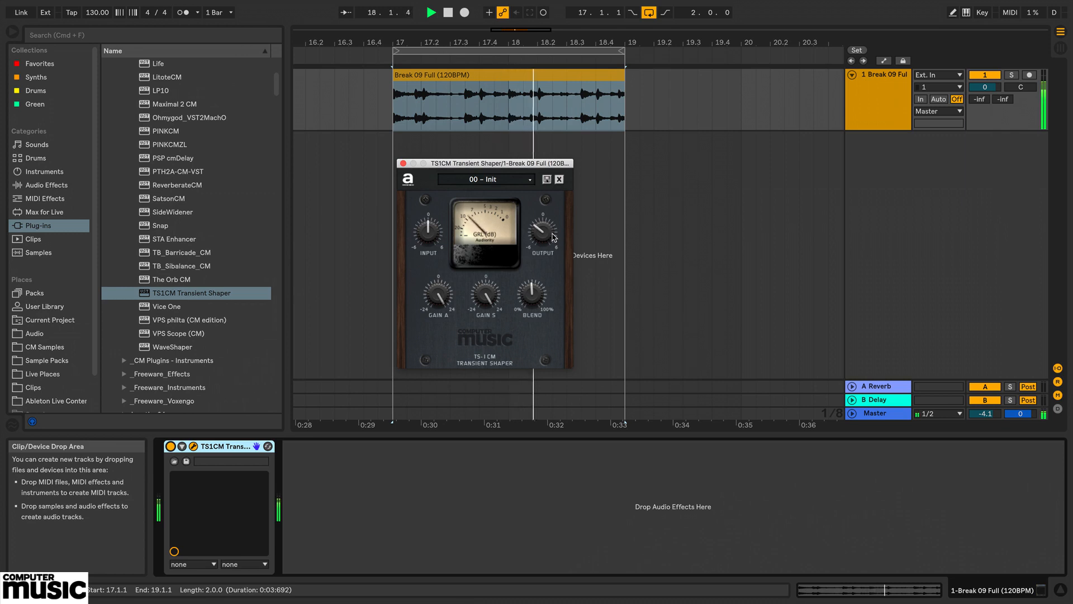
pyautogui.click(403, 163)
# Open the Snares folder in CM Samples under CM261 Bespoke Breaks, Groove Criminals, Drum Hits.
pyautogui.click(45, 346)
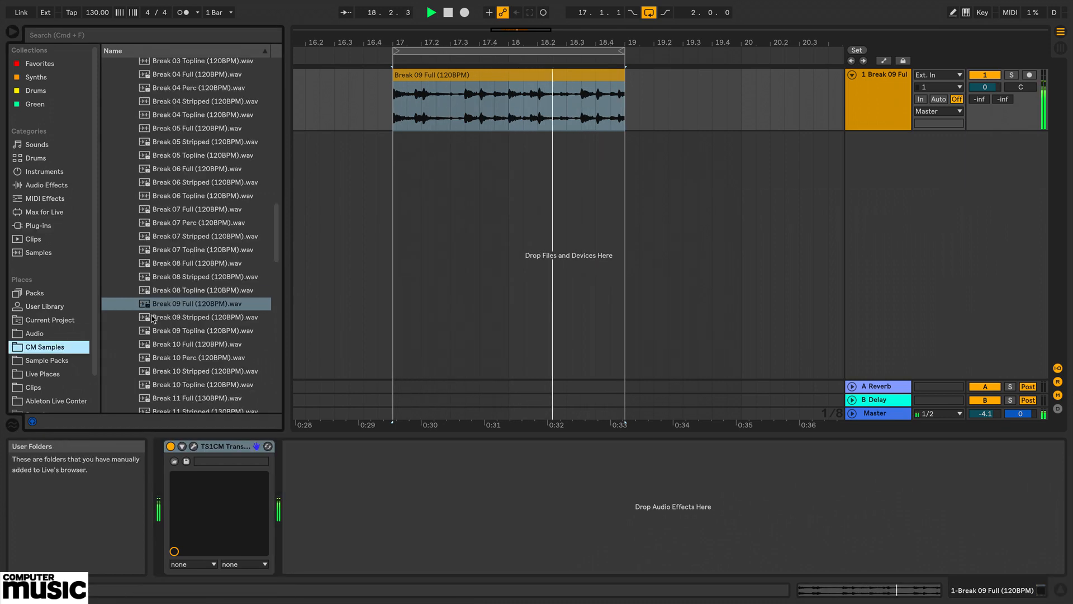
pyautogui.scroll(10, 152, 319)
pyautogui.click(124, 249)
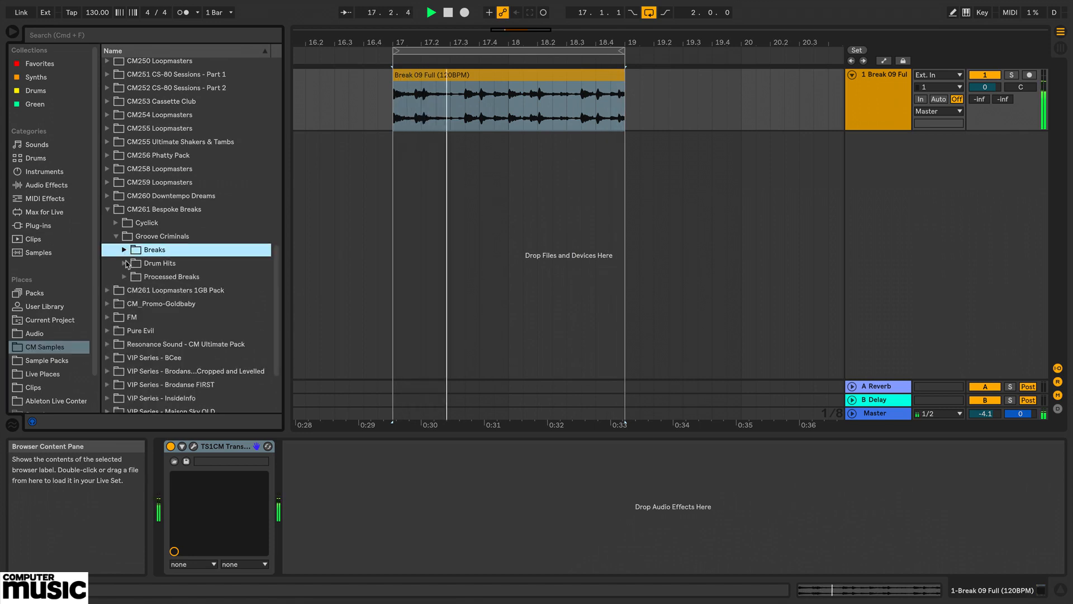
pyautogui.click(126, 262)
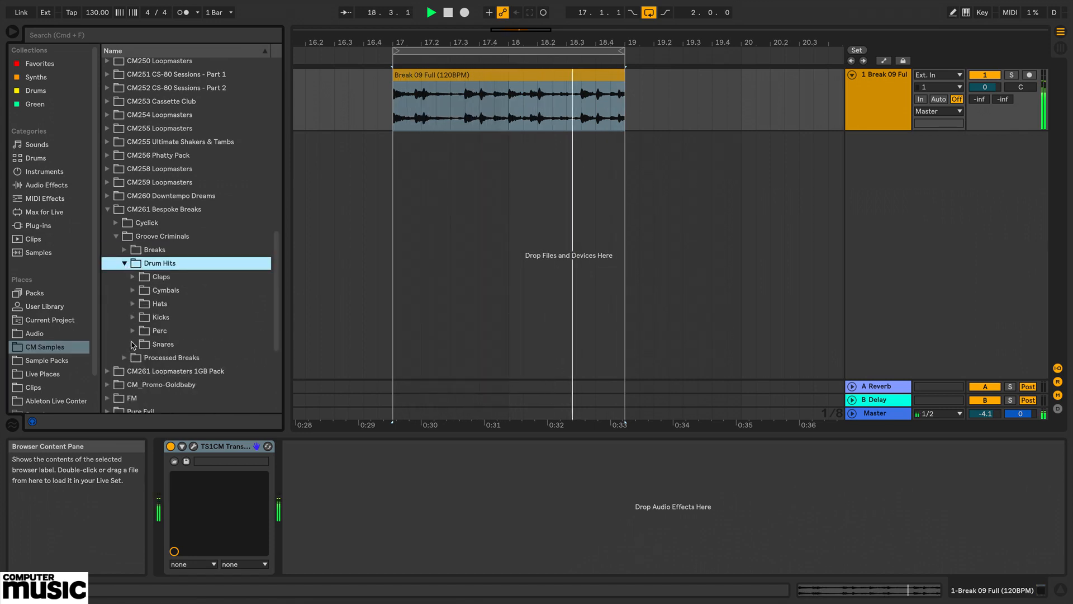
pyautogui.click(133, 345)
# Stop playback and audition the samples in the Snares folder.
pyautogui.press('space')
pyautogui.click(195, 371)
pyautogui.scroll(-4, 197, 366)
pyautogui.click(200, 331)
pyautogui.scroll(-3, 204, 326)
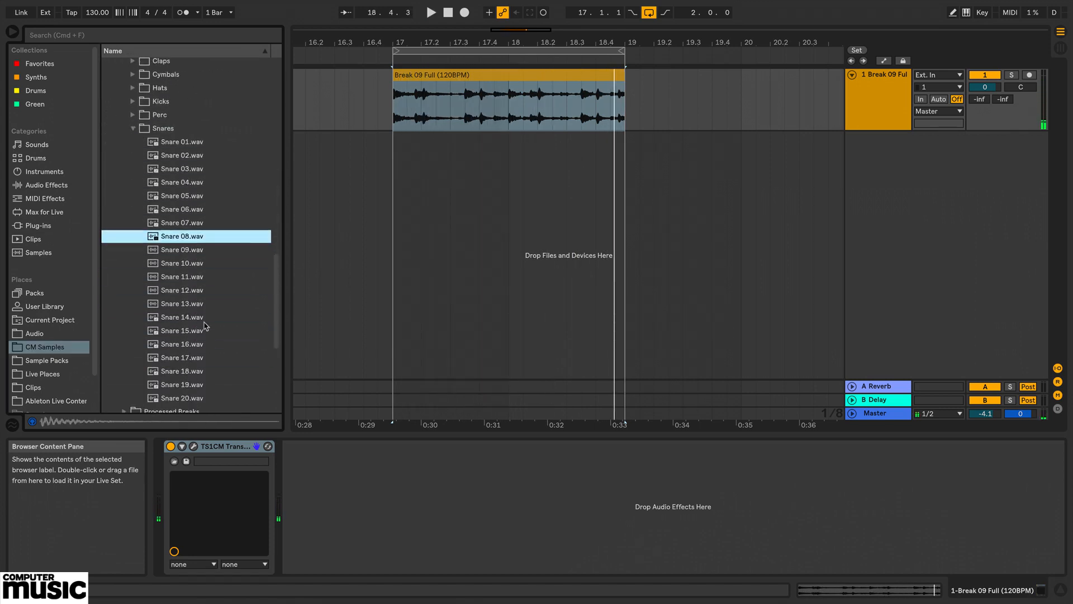
# Place Snare 14.wav on a new track beneath the break and play the loop.
pyautogui.click(205, 317)
pyautogui.moveTo(185, 323); pyautogui.dragTo(393, 160)
pyautogui.press('space')
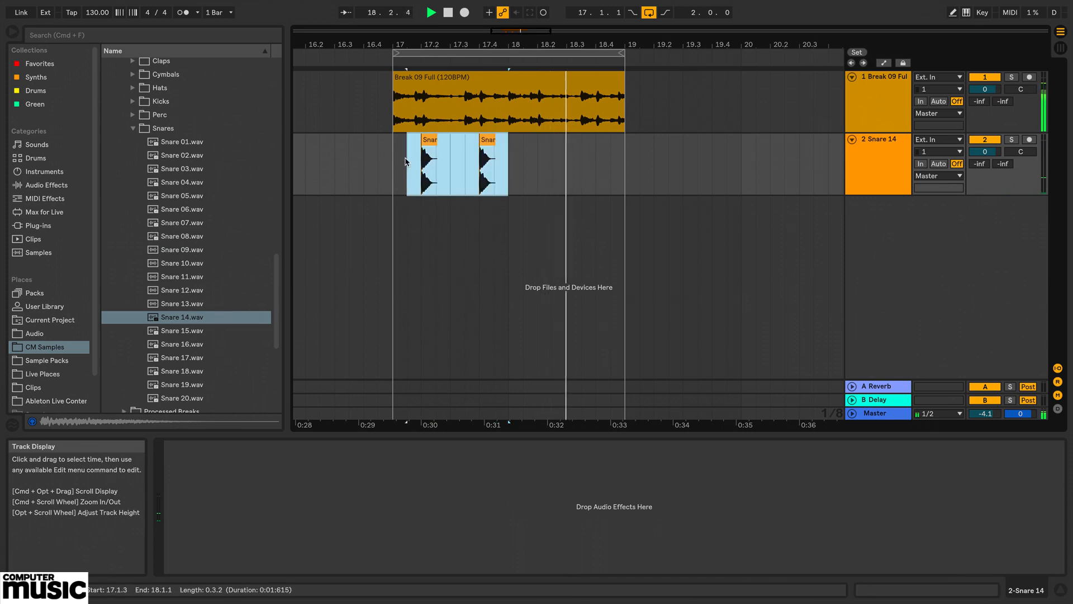
# Duplicate the Snare 14 hits into the second bar, and set the volumes to -5.8 dB for Snare 14 and -4.1 dB for Kick 14.
pyautogui.press('super+d')
pyautogui.moveTo(987, 151); pyautogui.dragTo(990, 158)
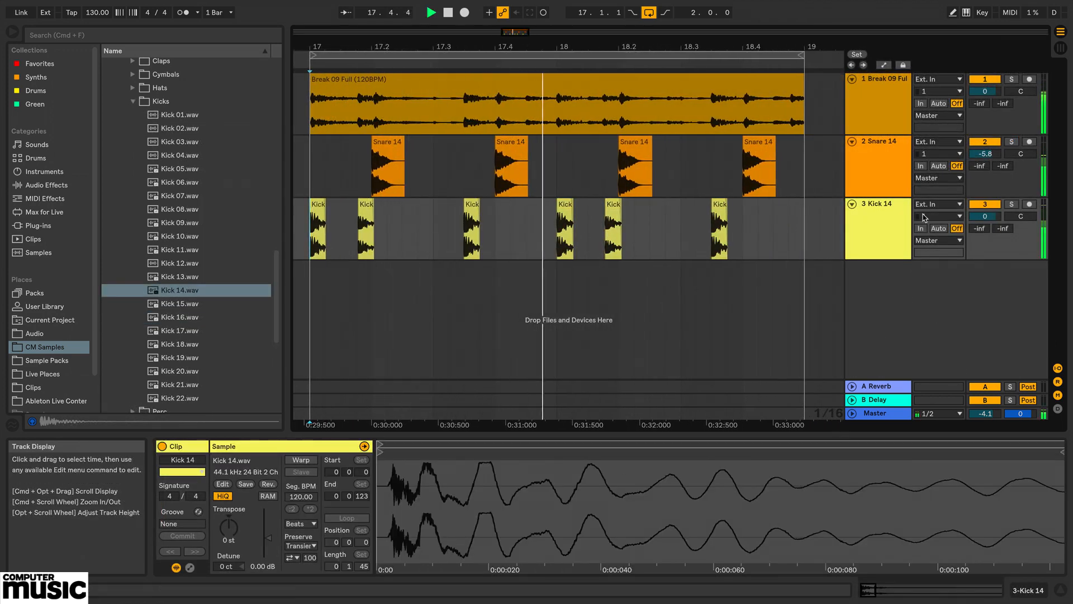
pyautogui.moveTo(1000, 217); pyautogui.dragTo(999, 223)
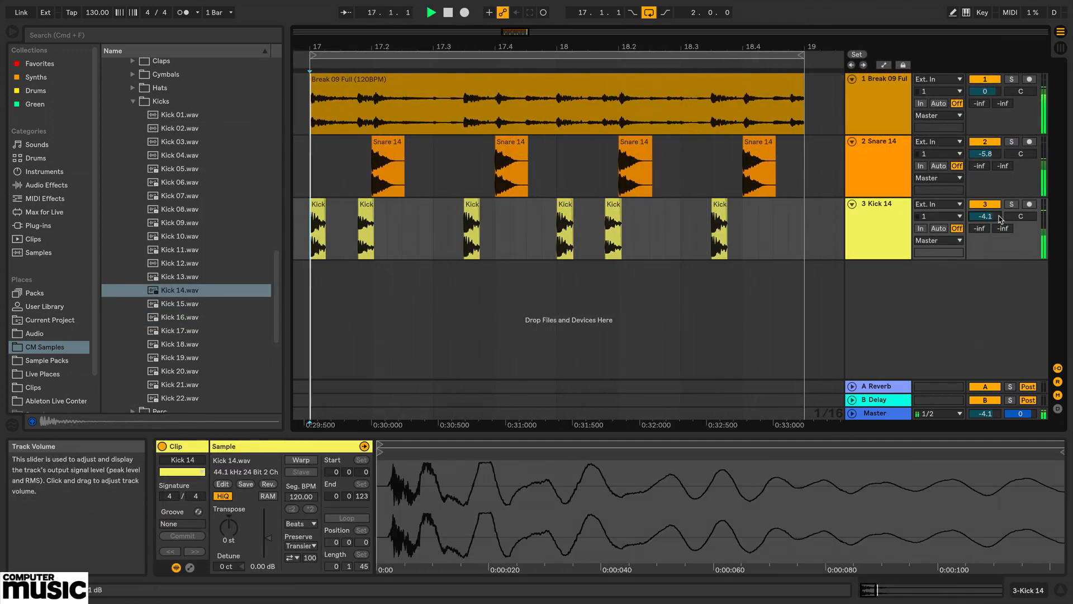
# Move the kick before 18.2 earlier to align with the break's transient at 18.1.4, and trim its end before the snare.
pyautogui.moveTo(619, 47); pyautogui.dragTo(620, 118)
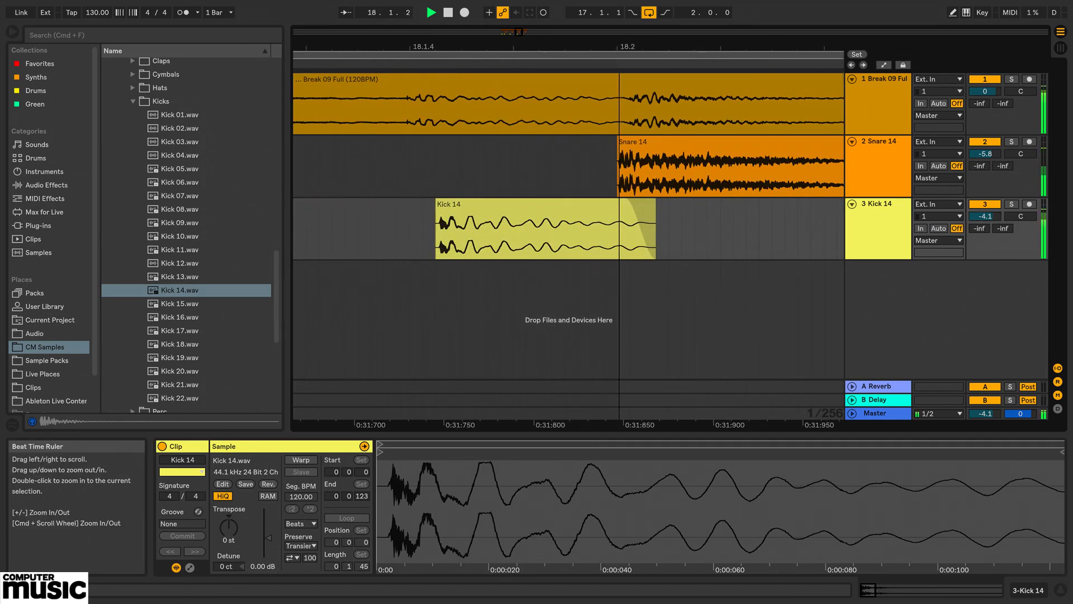
pyautogui.moveTo(484, 206); pyautogui.dragTo(464, 208)
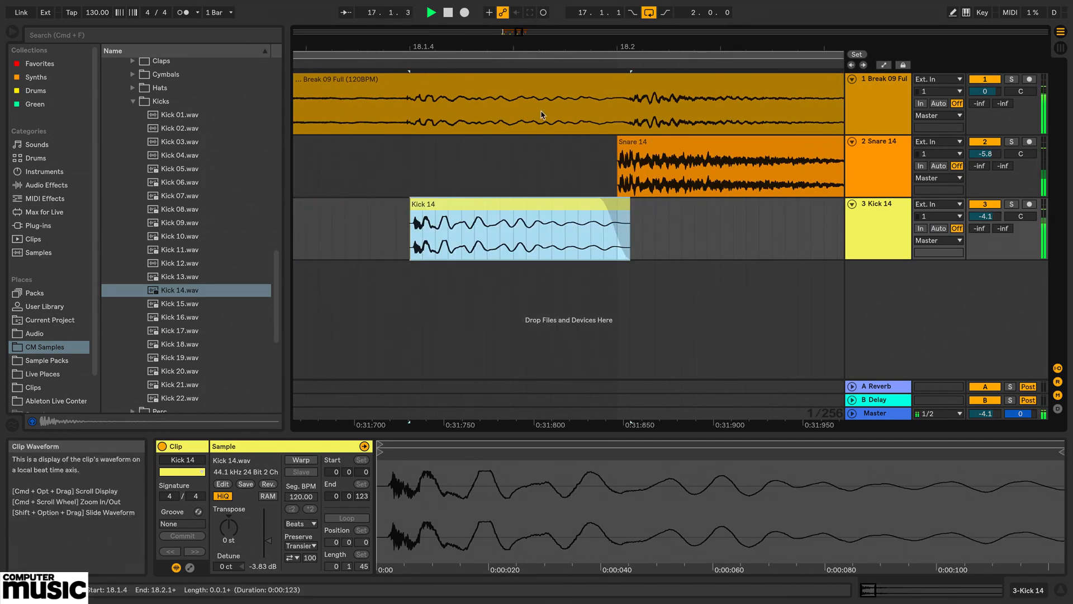
pyautogui.moveTo(630, 235); pyautogui.dragTo(604, 235)
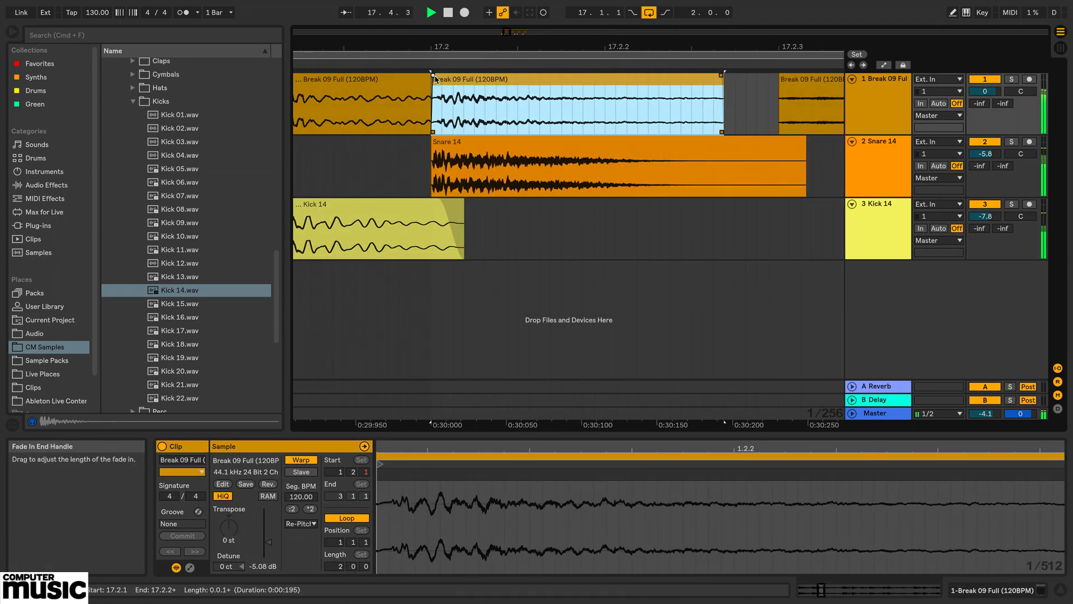
# Fill the gap in the break before 17.2.3 by duplicating the tail of the slice that starts at 17.2.
pyautogui.moveTo(673, 112); pyautogui.dragTo(722, 113)
pyautogui.press('super+d')
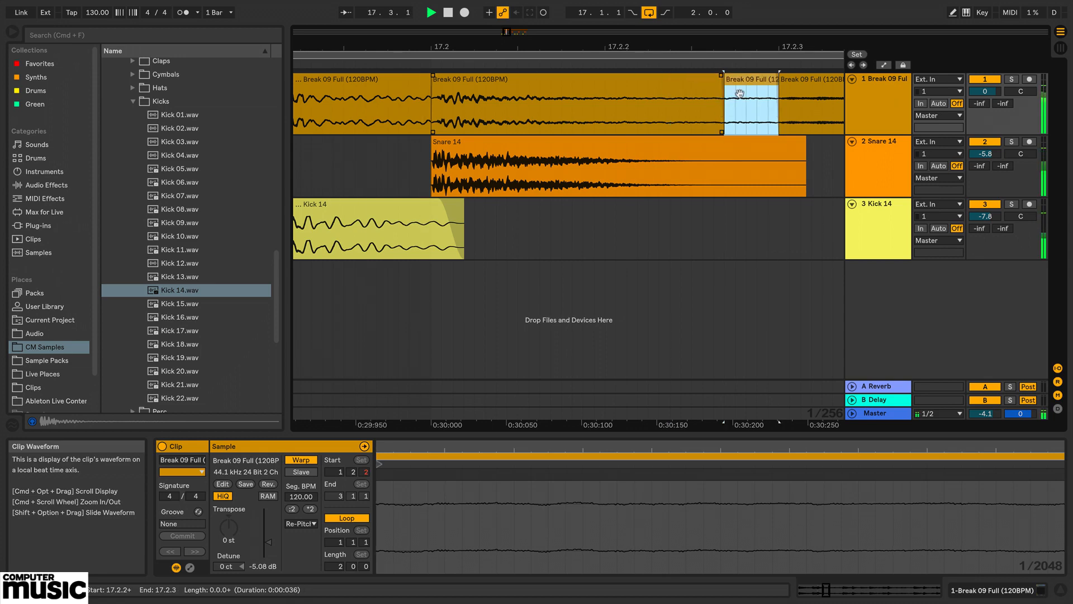
pyautogui.moveTo(691, 45); pyautogui.dragTo(510, 40)
pyautogui.moveTo(636, 48); pyautogui.dragTo(430, 35)
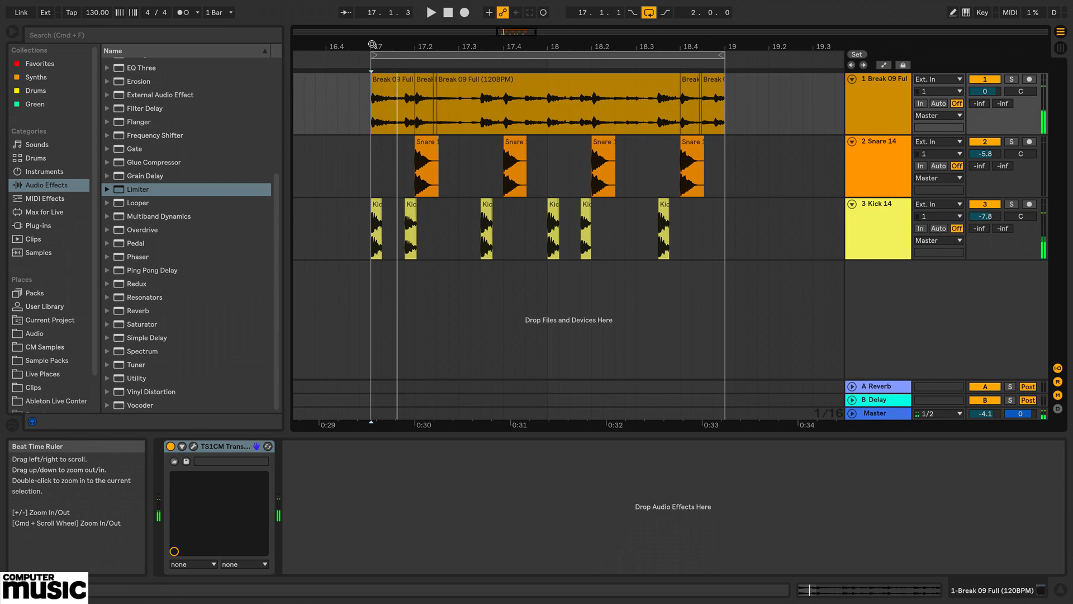
# Fill the gap in the break after 17.1.4 by duplicating the quiet tail of the first slice.
pyautogui.moveTo(371, 424); pyautogui.dragTo(371, 492)
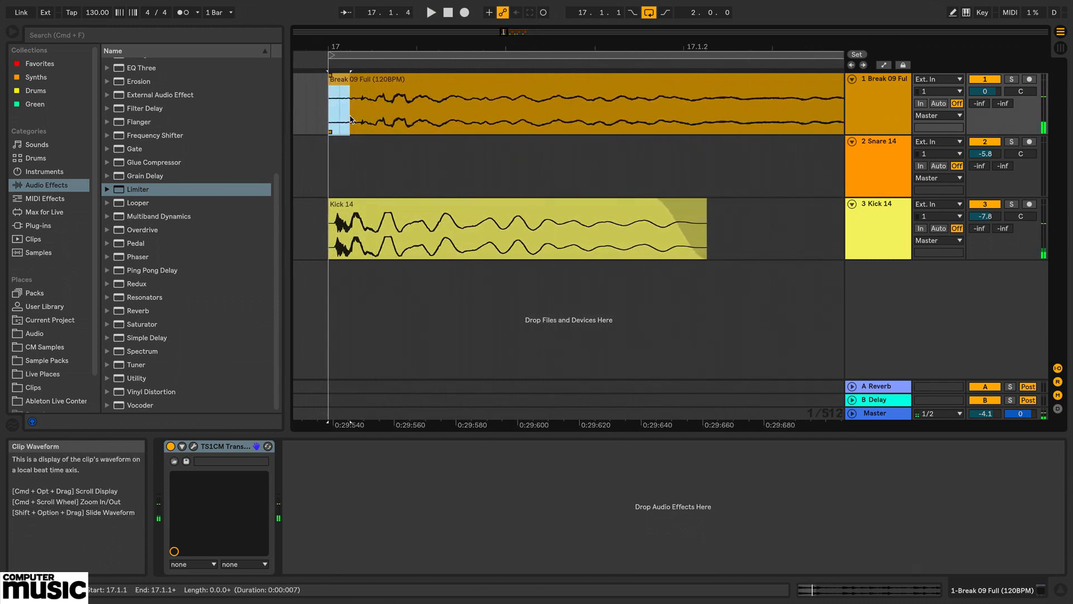
pyautogui.hscroll(12, 365, 120)
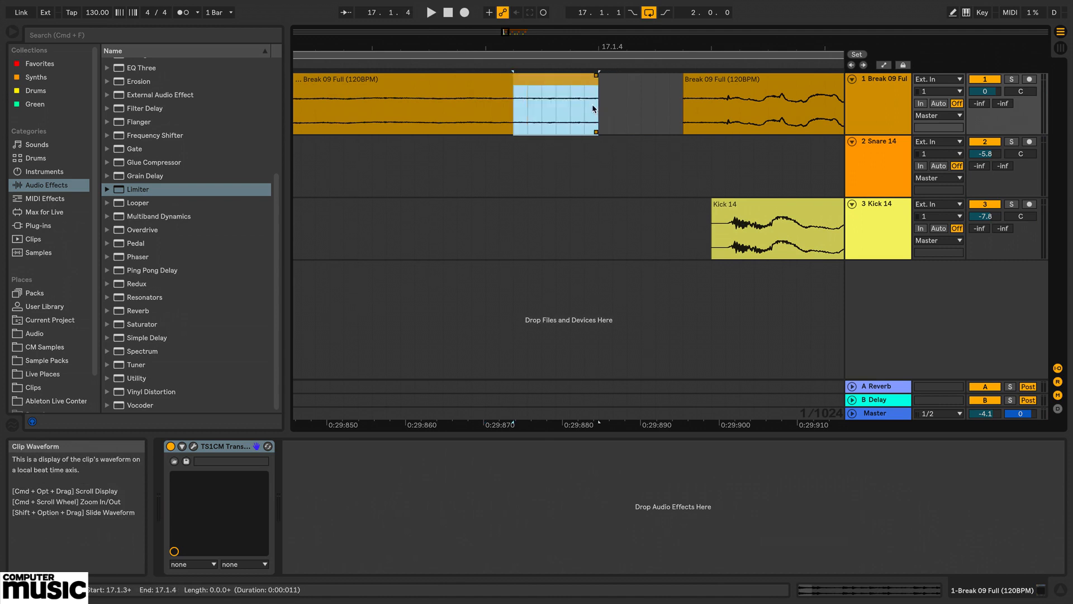
pyautogui.press('super+d')
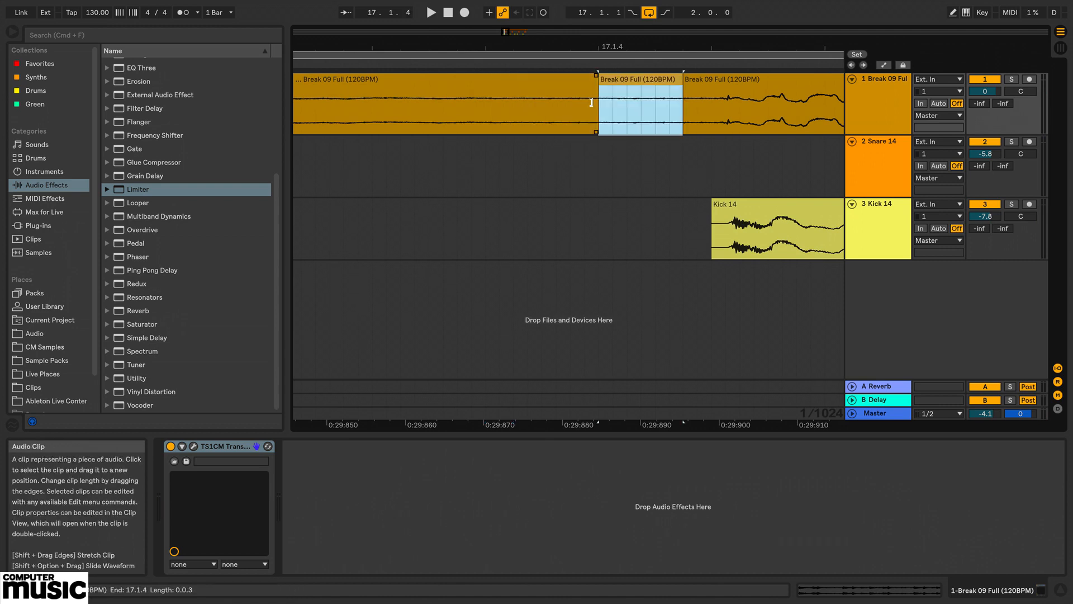
# Adjust the fades at the edges of the filler slice after 17.1.4 and play back the edited loop.
pyautogui.moveTo(625, 47); pyautogui.dragTo(625, 73)
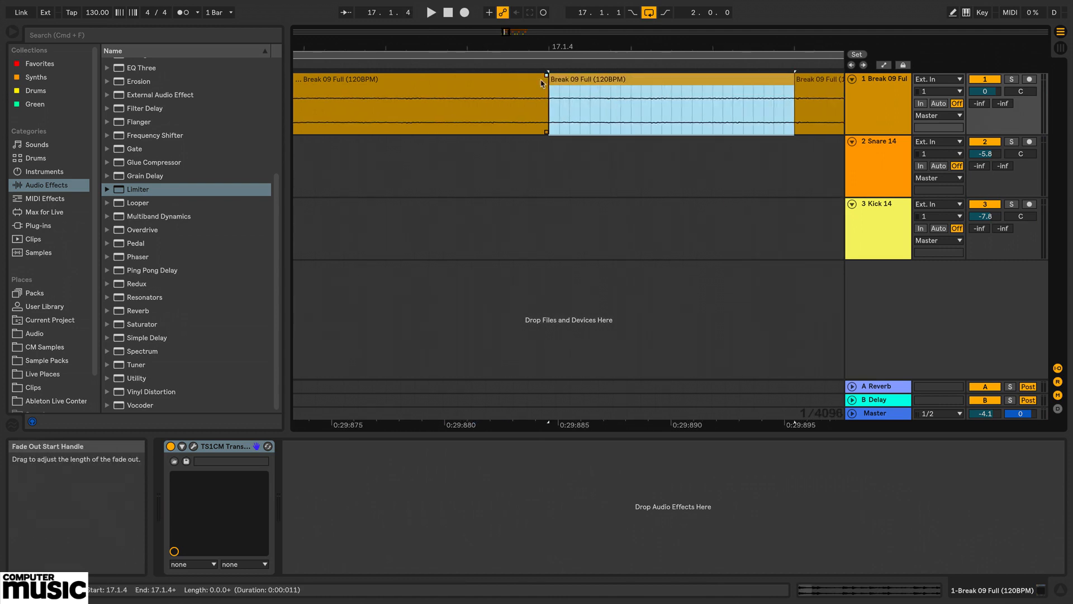
pyautogui.moveTo(792, 75); pyautogui.dragTo(790, 75)
pyautogui.click(798, 77)
pyautogui.click(501, 82)
pyautogui.press('space')
pyautogui.moveTo(554, 44); pyautogui.dragTo(554, 21)
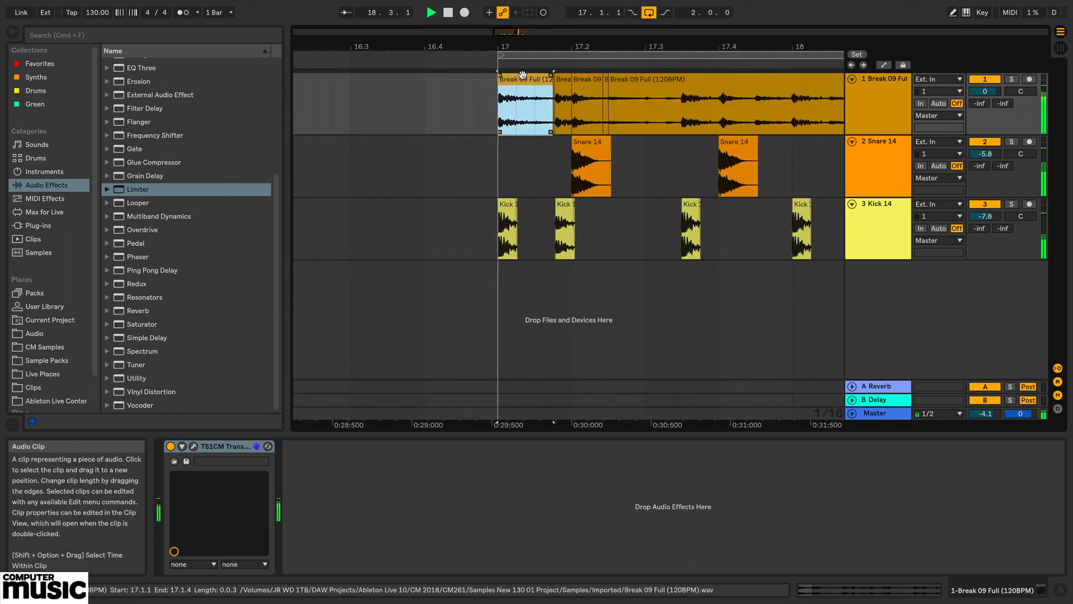
pyautogui.hscroll(2, 601, 172)
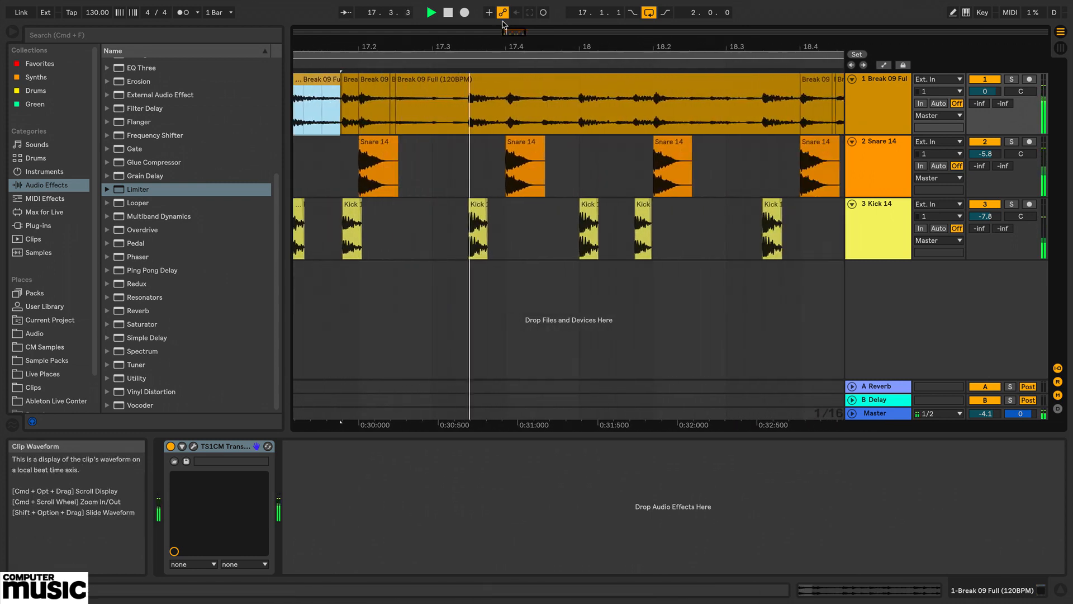
pyautogui.moveTo(509, 47); pyautogui.dragTo(508, 30)
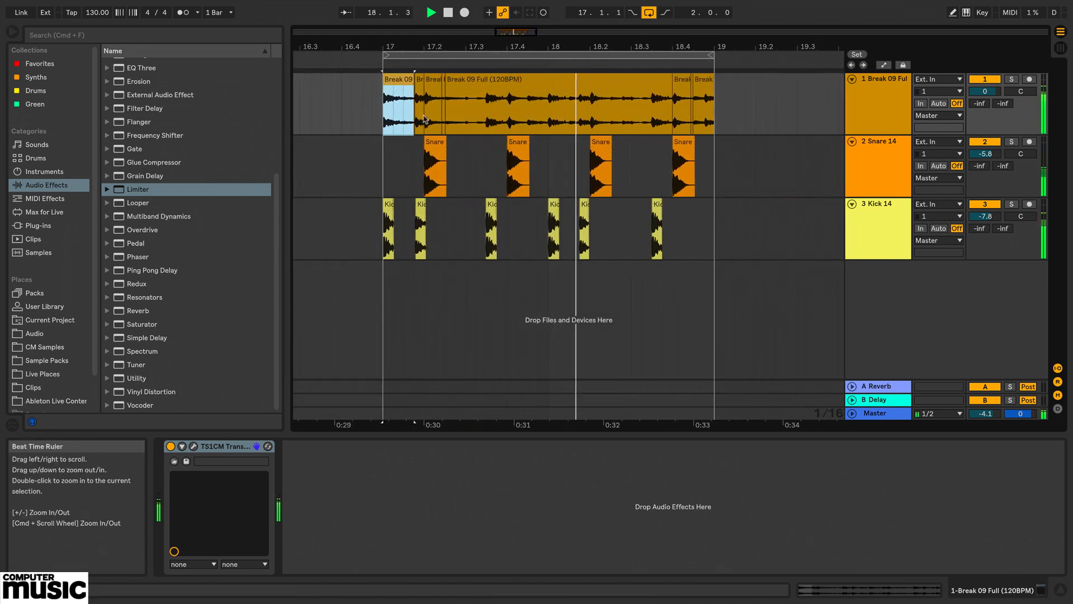
pyautogui.click(385, 124)
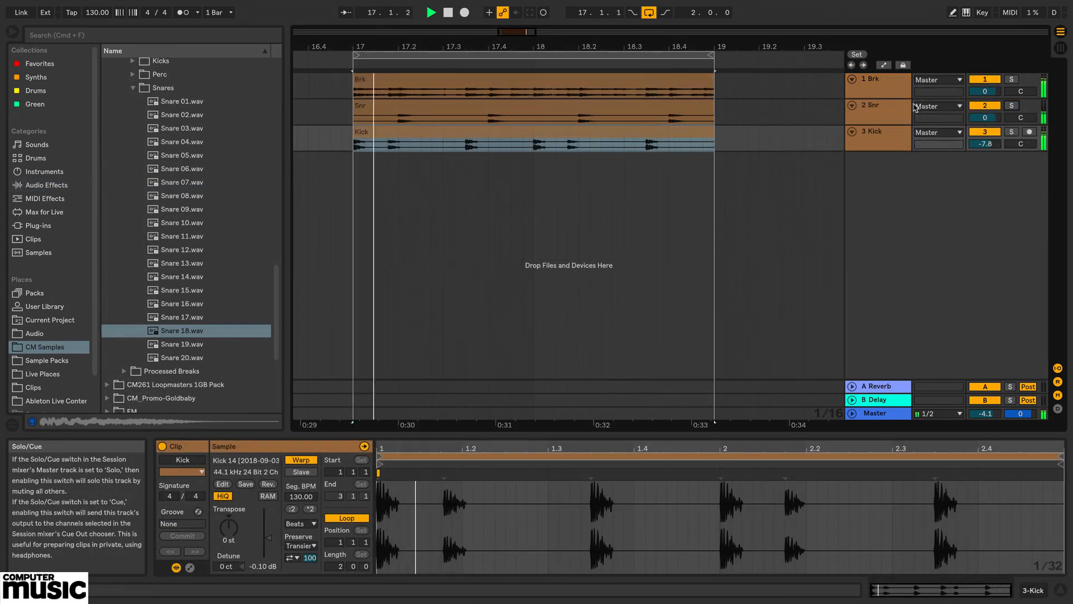
# Audition Snare 18.wav and place it on a new track below the Kick track at 17.2.
pyautogui.click(873, 105)
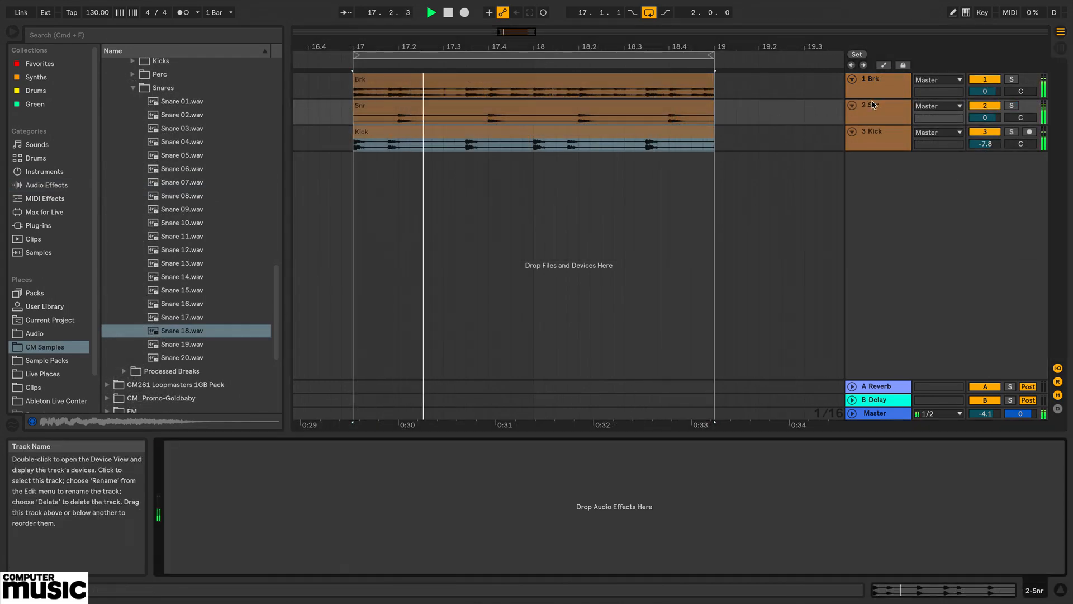
pyautogui.click(889, 111)
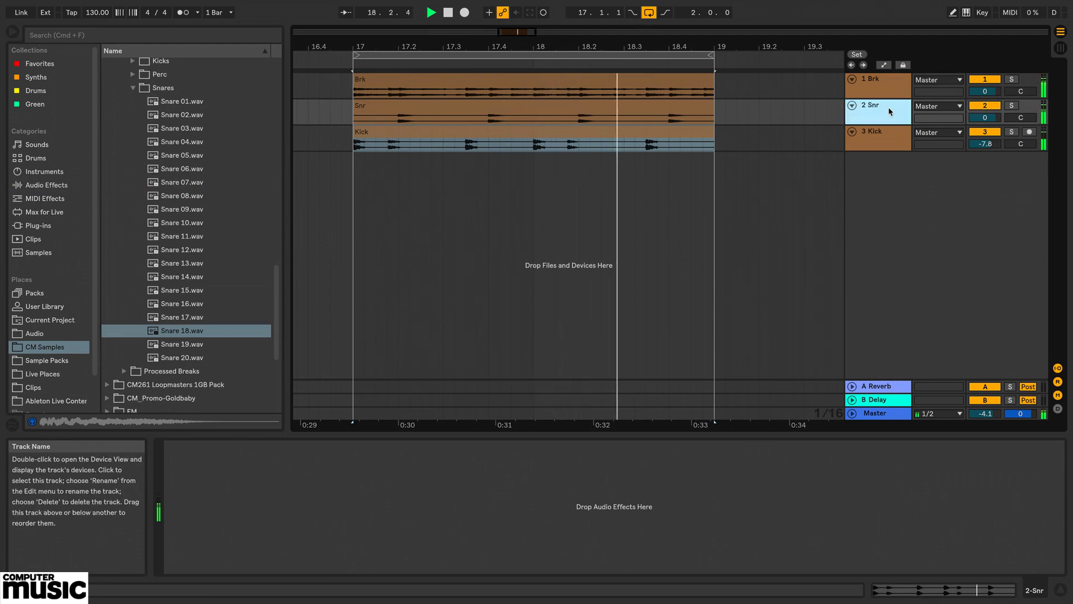
pyautogui.click(195, 333)
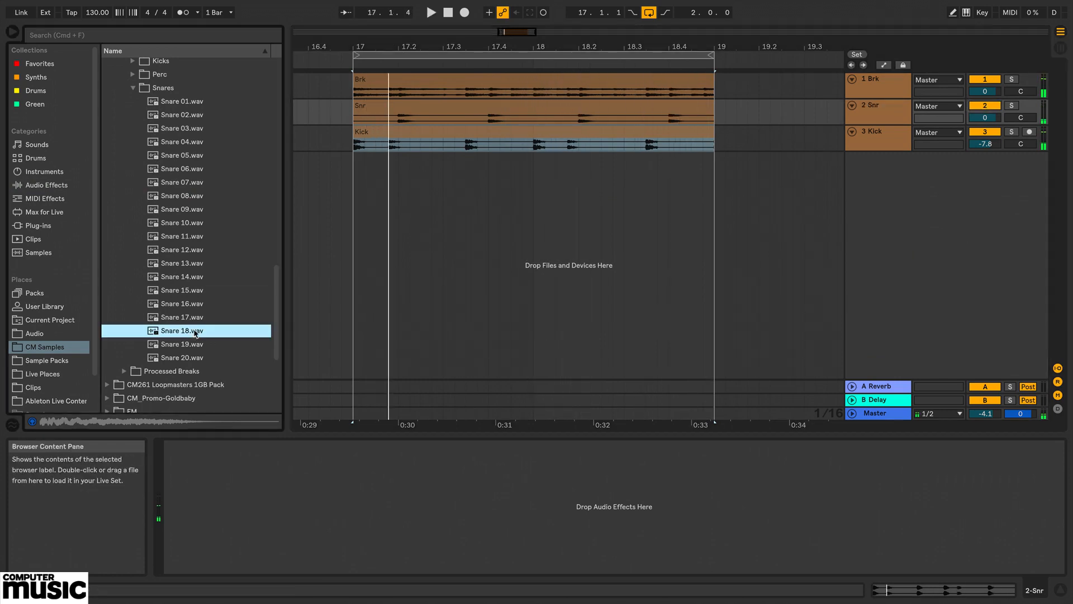
pyautogui.moveTo(190, 333); pyautogui.dragTo(403, 179)
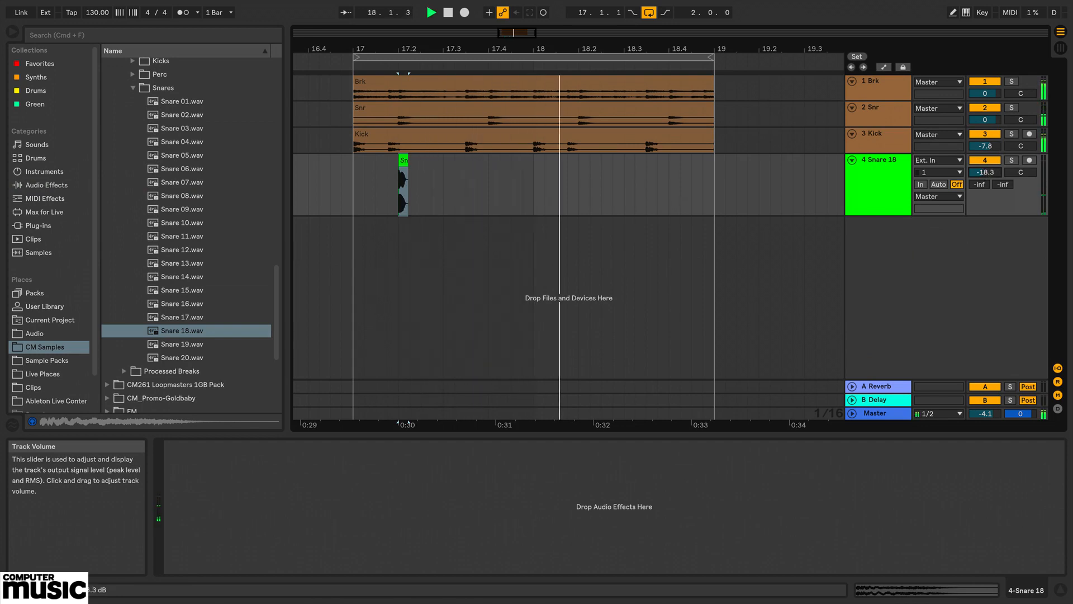
# Duplicate the Snare 18 track's section from 17.1.1 to 17.3.1 three times to fill the two-bar loop.
pyautogui.moveTo(443, 188); pyautogui.dragTo(354, 195)
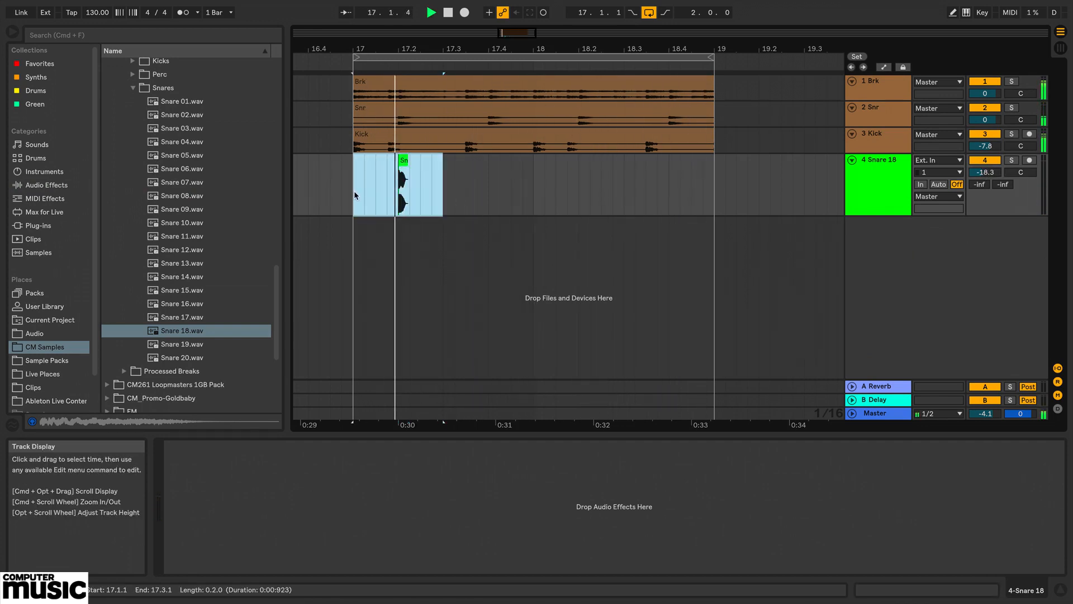
pyautogui.press('super+d')
pyautogui.press('super+d')
pyautogui.press('super+d')
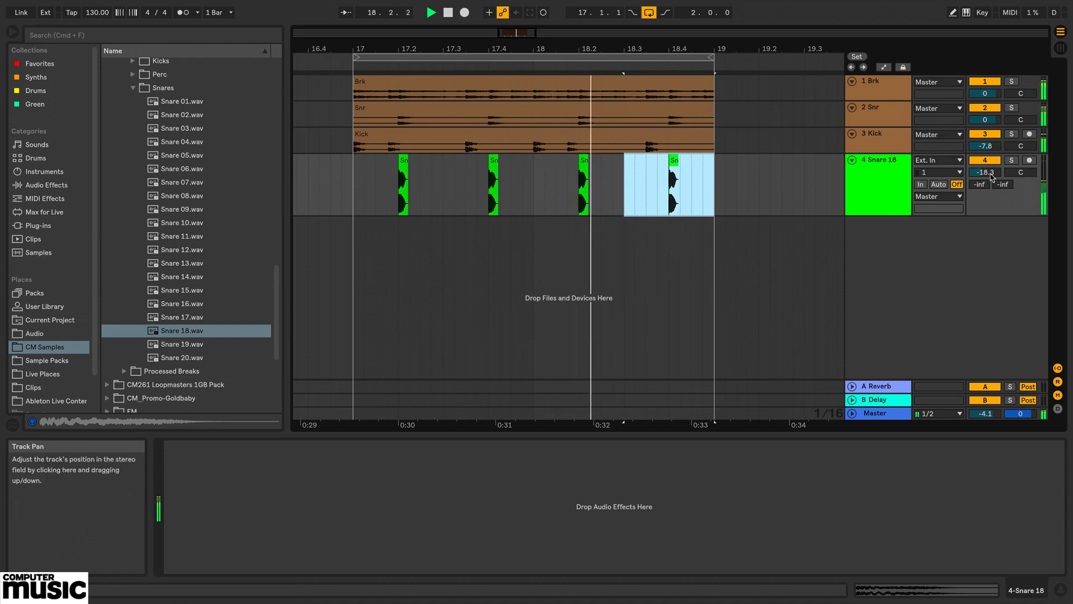
# Solo the Snare 18 track and set its volume to -5.7 dB.
pyautogui.moveTo(992, 177); pyautogui.dragTo(987, 180)
pyautogui.click(1010, 161)
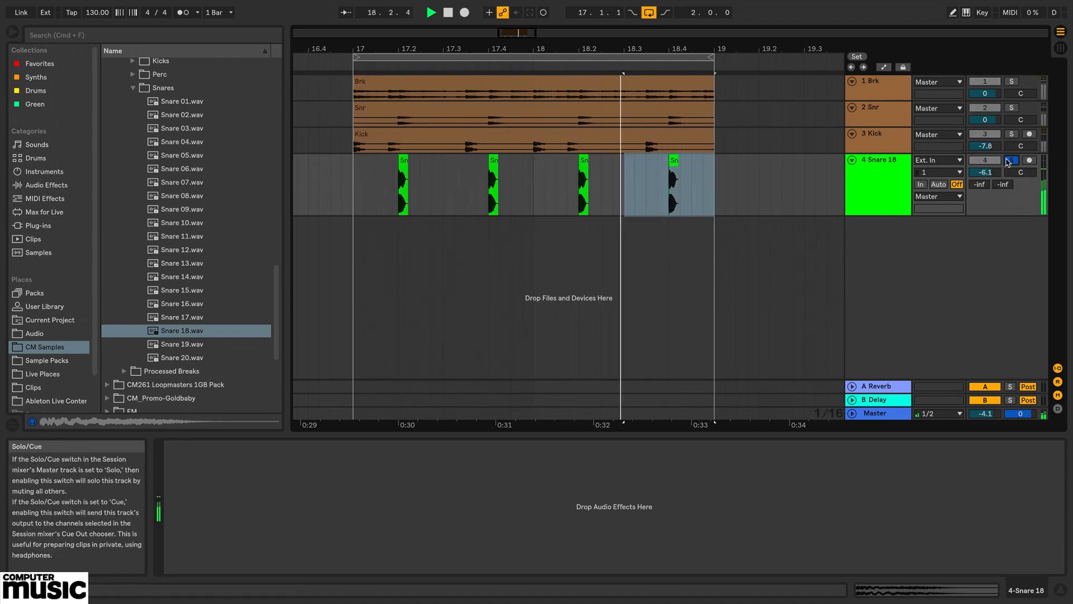
pyautogui.click(1008, 163)
pyautogui.moveTo(993, 173); pyautogui.dragTo(993, 172)
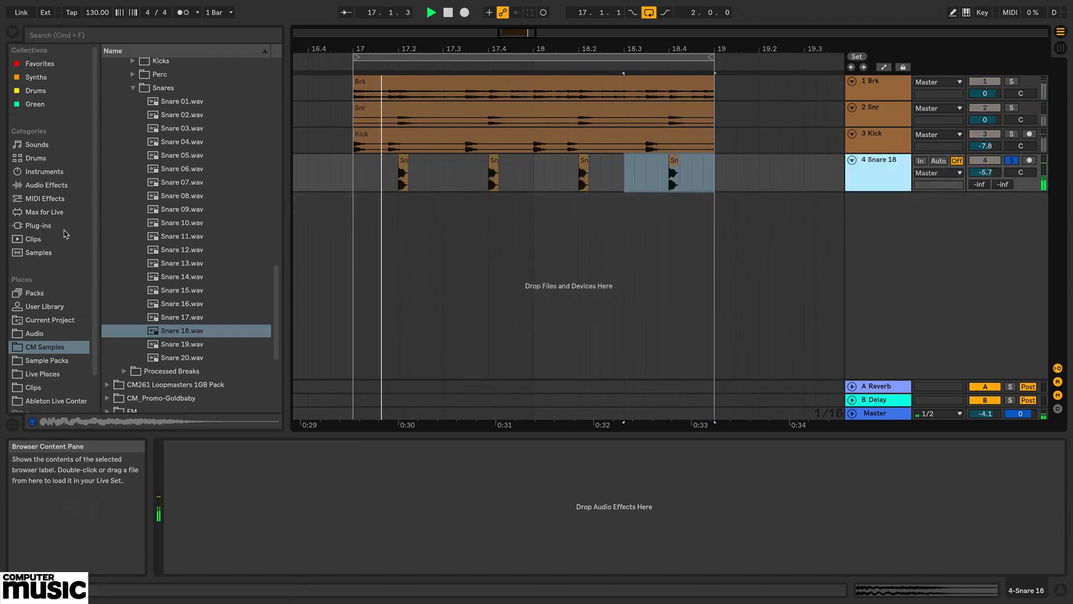
# Load the SatsonCM plug-in on the Snare 18 track and adjust its High Pass filter.
pyautogui.click(61, 226)
pyautogui.doubleClick(179, 199)
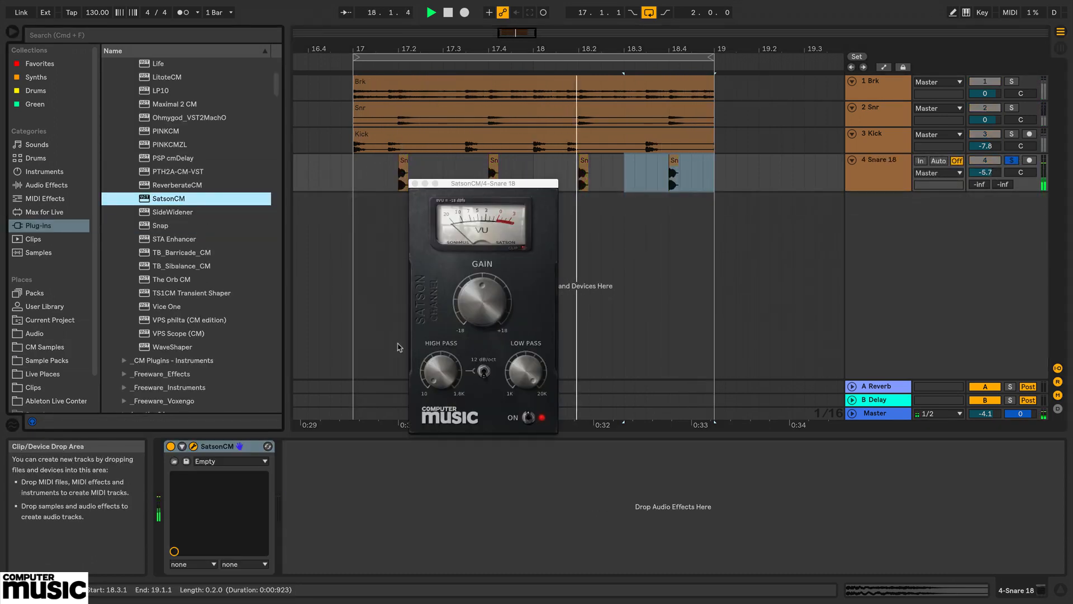
pyautogui.moveTo(440, 372); pyautogui.dragTo(484, 365)
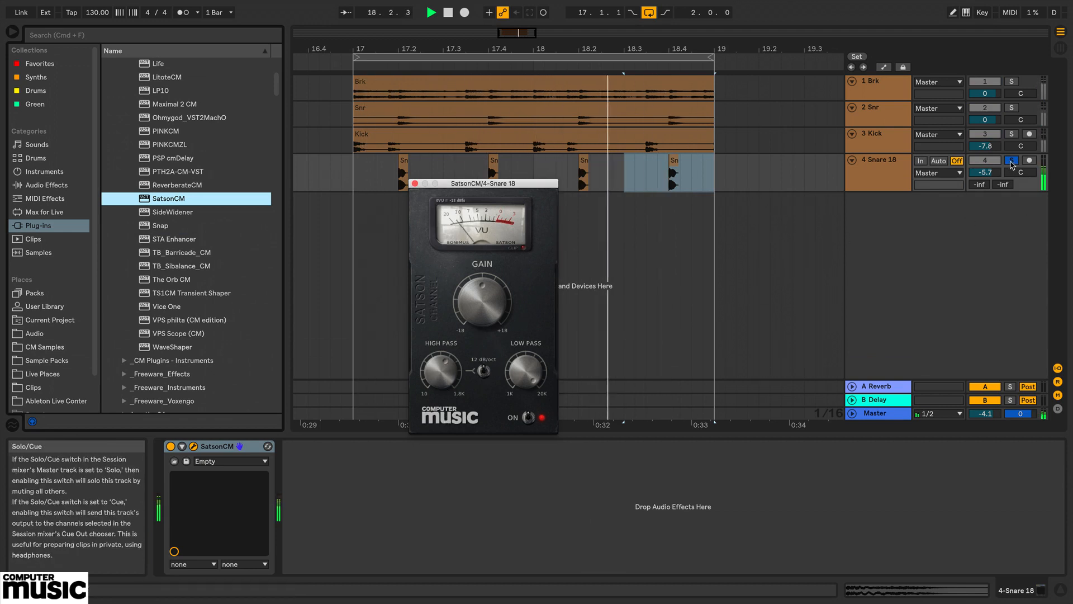
# Unsolo the Snare 18 track and fine-tune its SatsonCM High Pass filter while the full mix plays.
pyautogui.click(1012, 160)
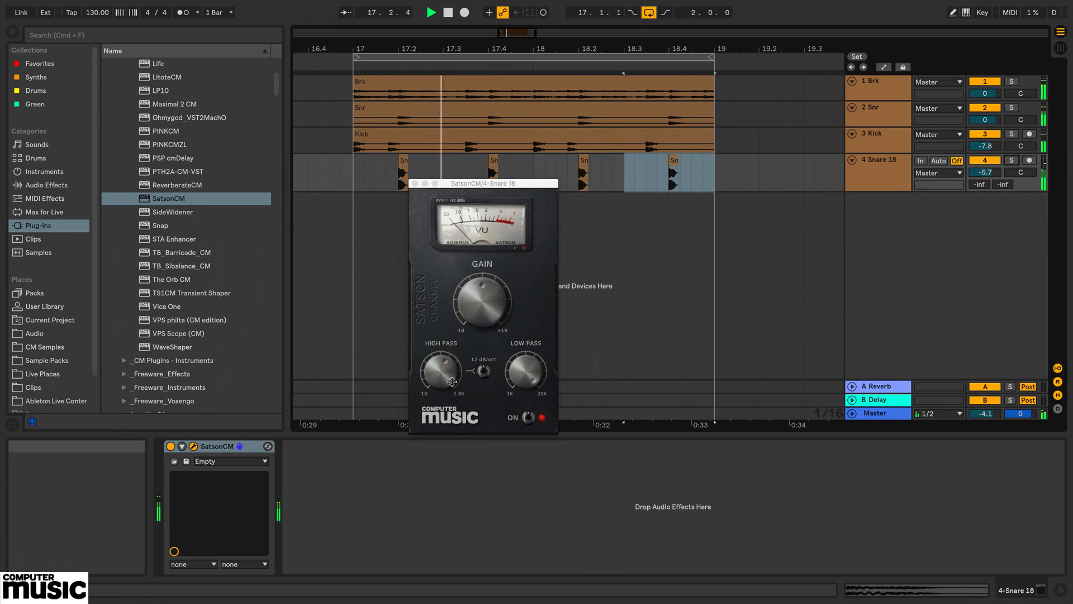
pyautogui.click(452, 382)
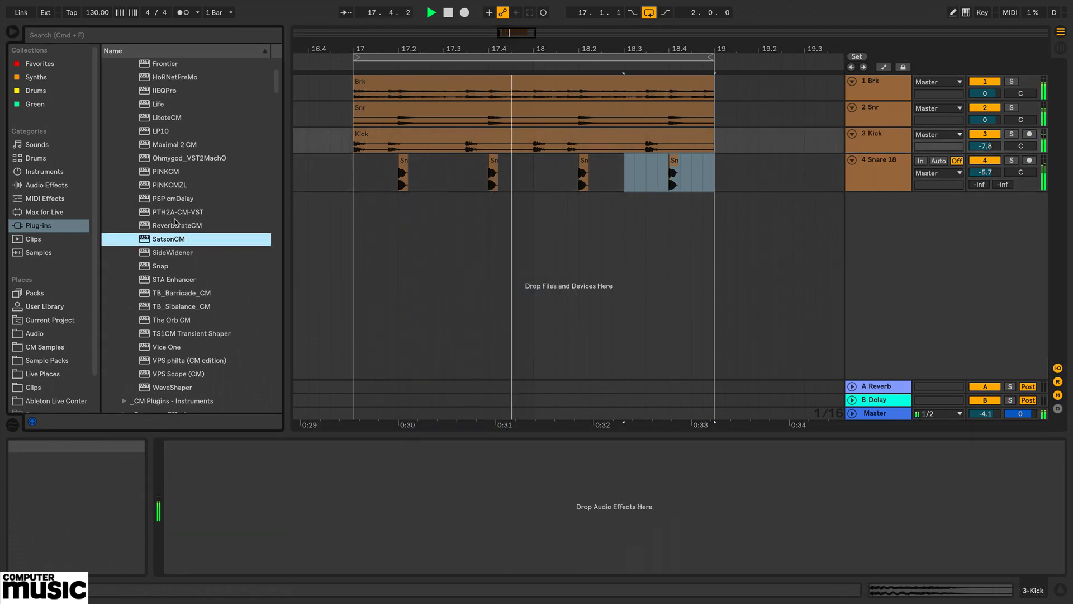
# Add EQ Eight to the Kick track with a 3.84 dB high shelf at 1.90 kHz and a low-cut filter at 178 Hz.
pyautogui.click(47, 186)
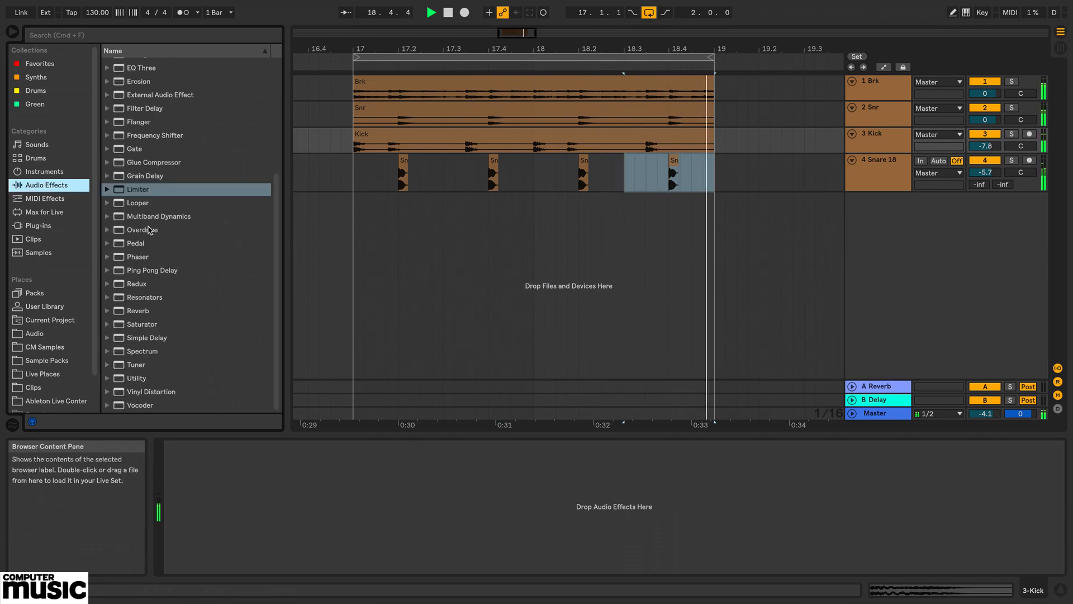
pyautogui.doubleClick(148, 226)
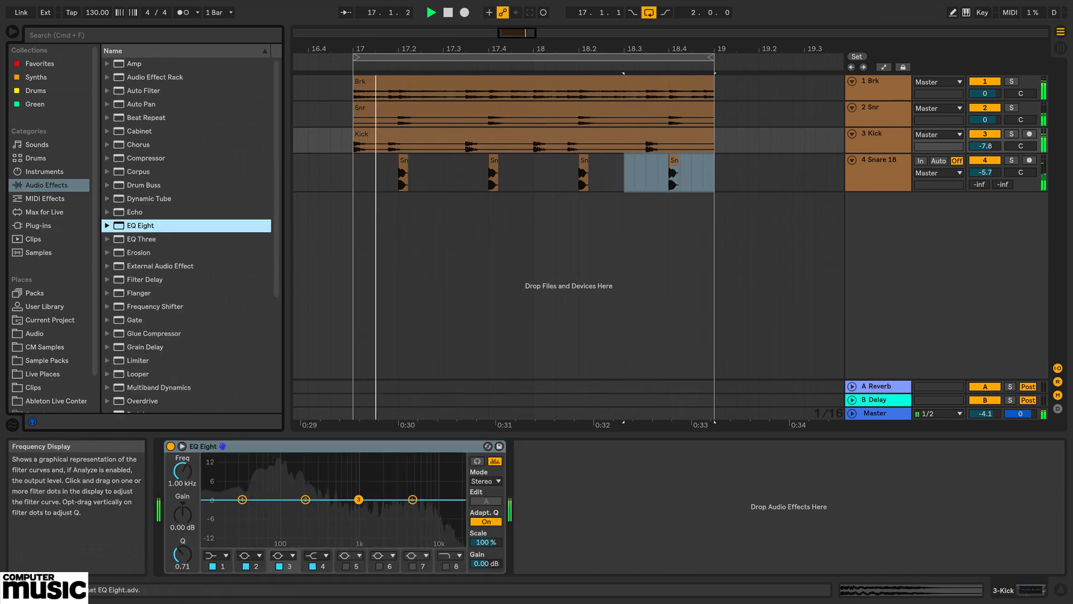
pyautogui.moveTo(413, 499); pyautogui.dragTo(381, 491)
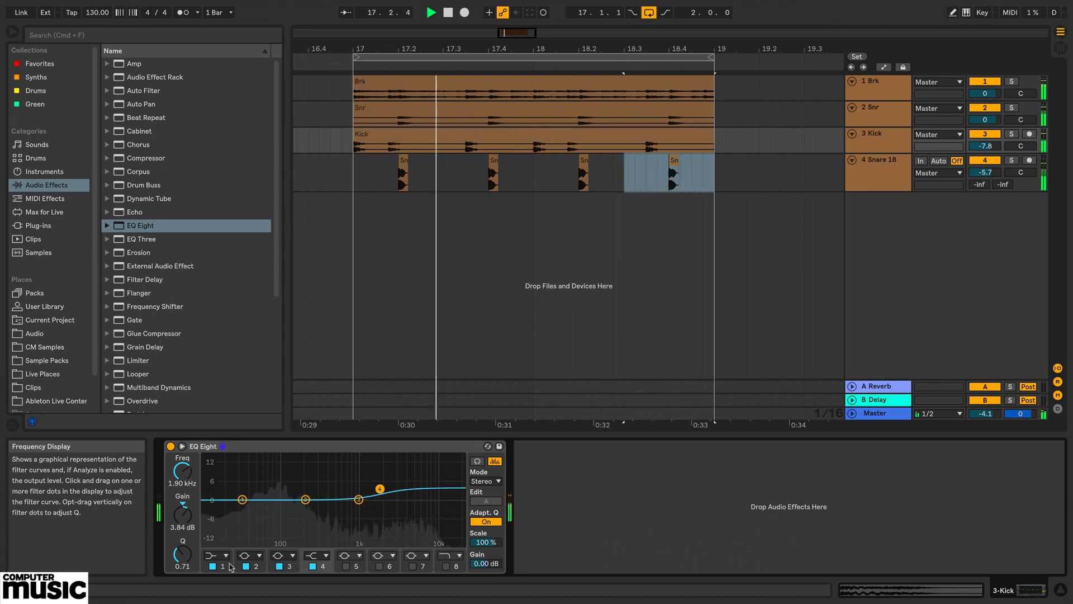
pyautogui.click(217, 556)
pyautogui.click(216, 470)
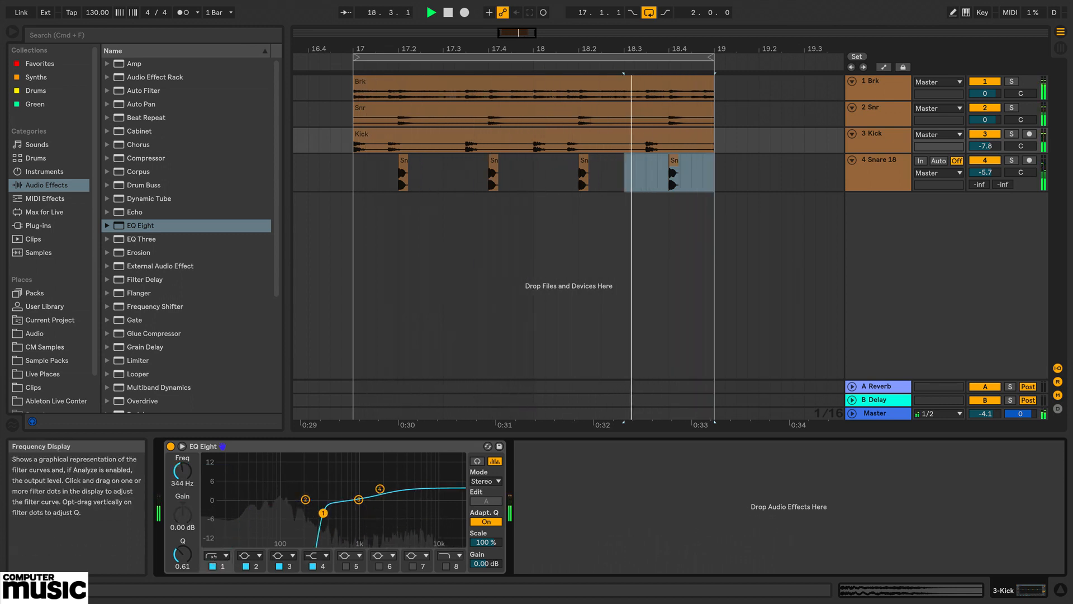
pyautogui.moveTo(360, 512); pyautogui.dragTo(264, 508)
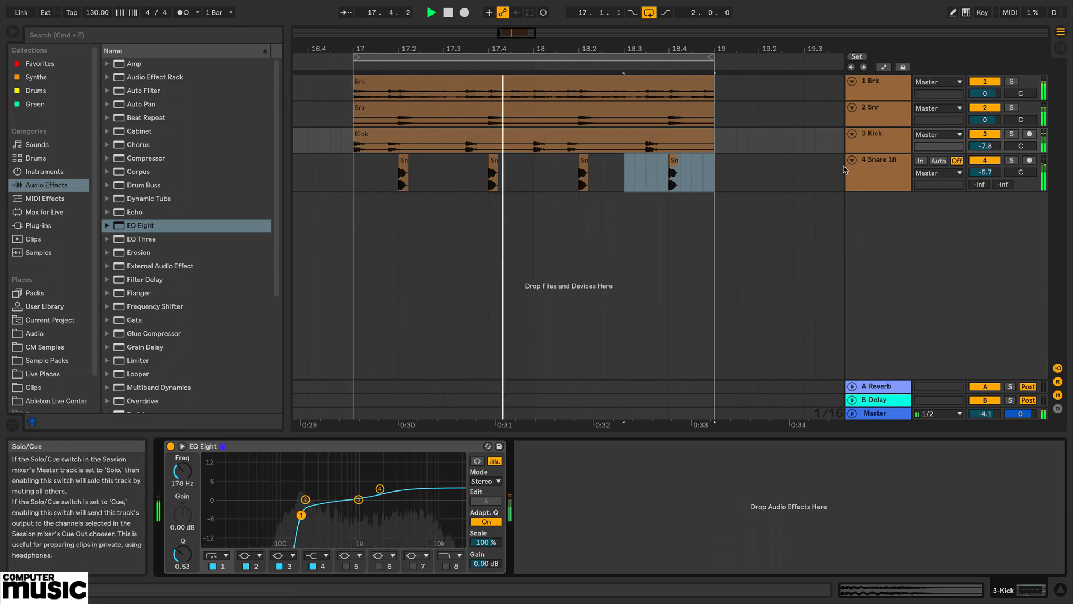
pyautogui.click(886, 163)
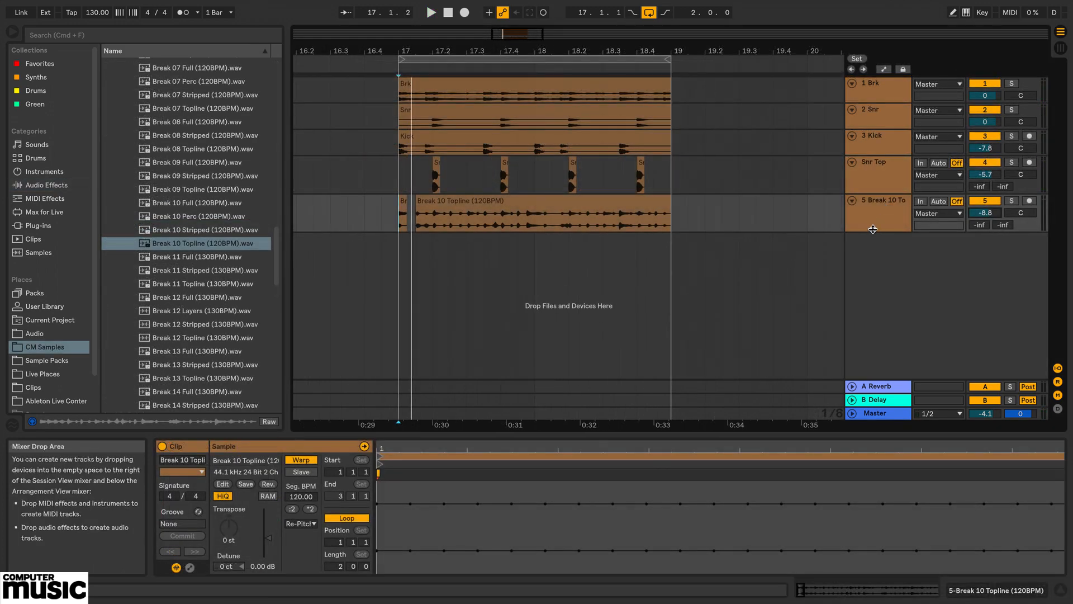
# Audition the Break 10 Topline track soloed and in the full mix.
pyautogui.moveTo(876, 232); pyautogui.dragTo(875, 271)
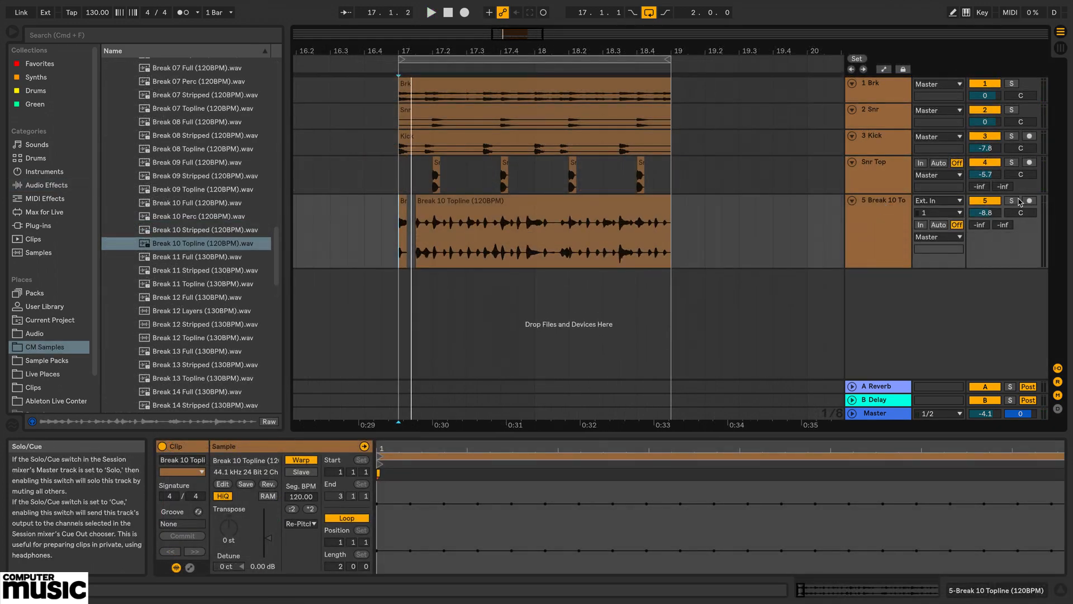
pyautogui.press('space')
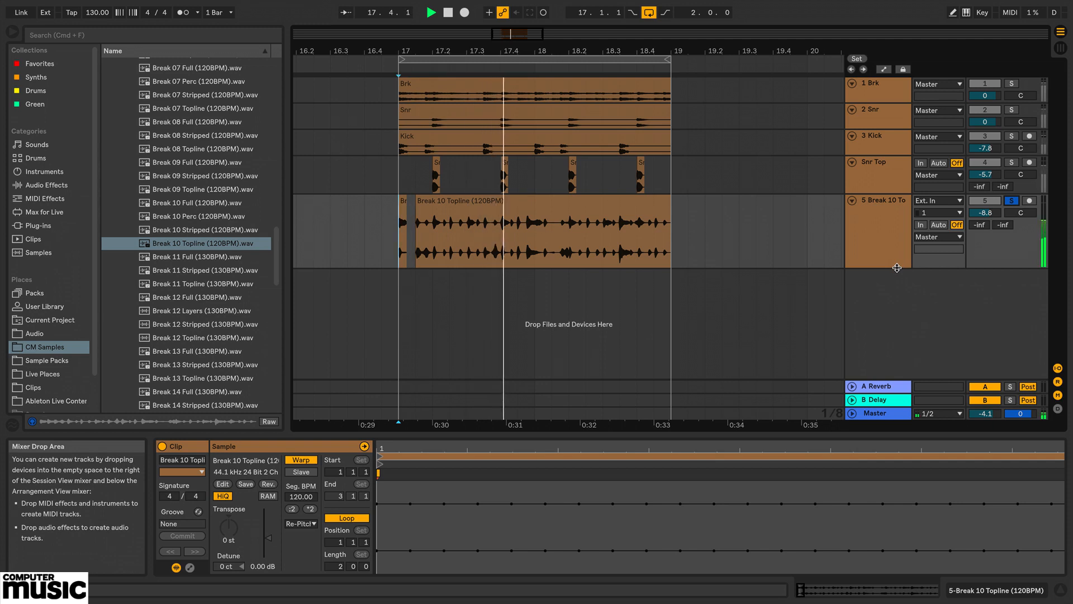
pyautogui.click(1011, 200)
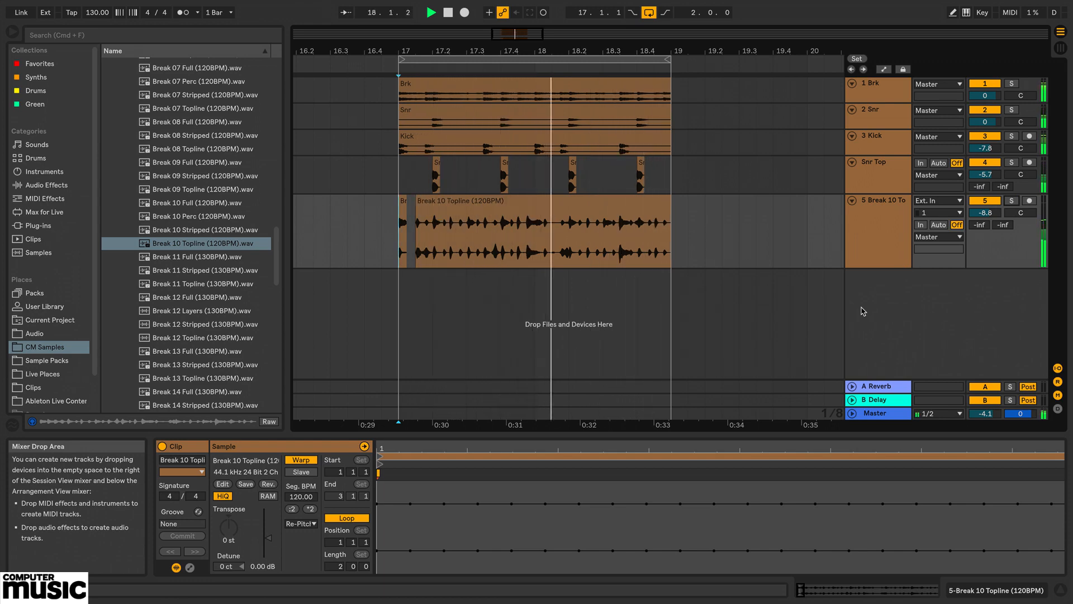
pyautogui.moveTo(869, 267); pyautogui.dragTo(869, 243)
# Duplicate the two-bar arrangement of all five tracks from 17.1.1 and extend the loop to four bars.
pyautogui.press('super+a')
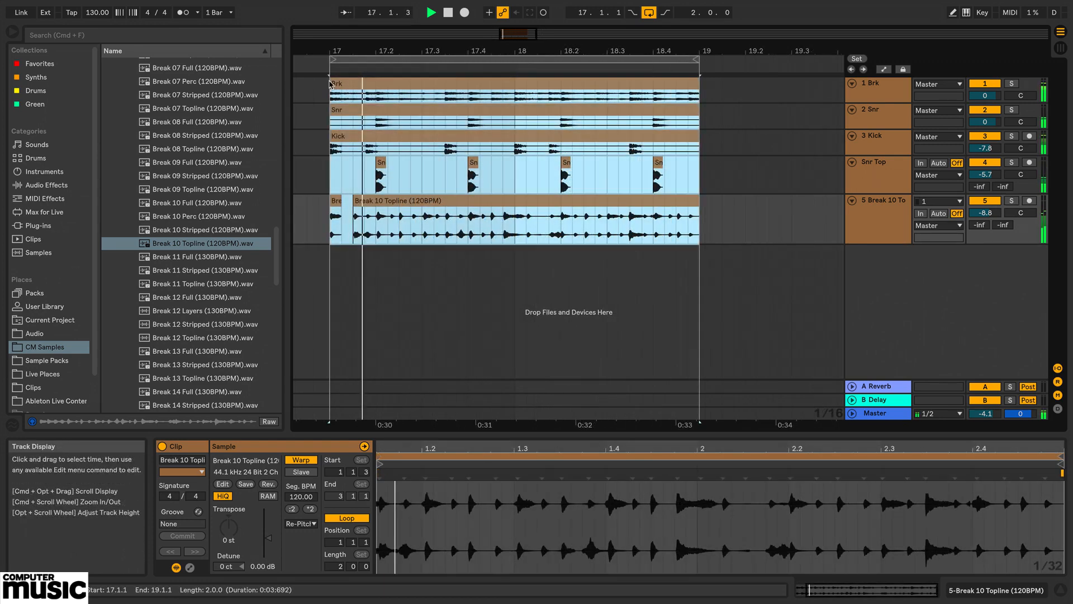
pyautogui.press('super+d')
pyautogui.moveTo(465, 44); pyautogui.dragTo(464, 24)
pyautogui.moveTo(438, 61); pyautogui.dragTo(525, 61)
pyautogui.click(525, 61)
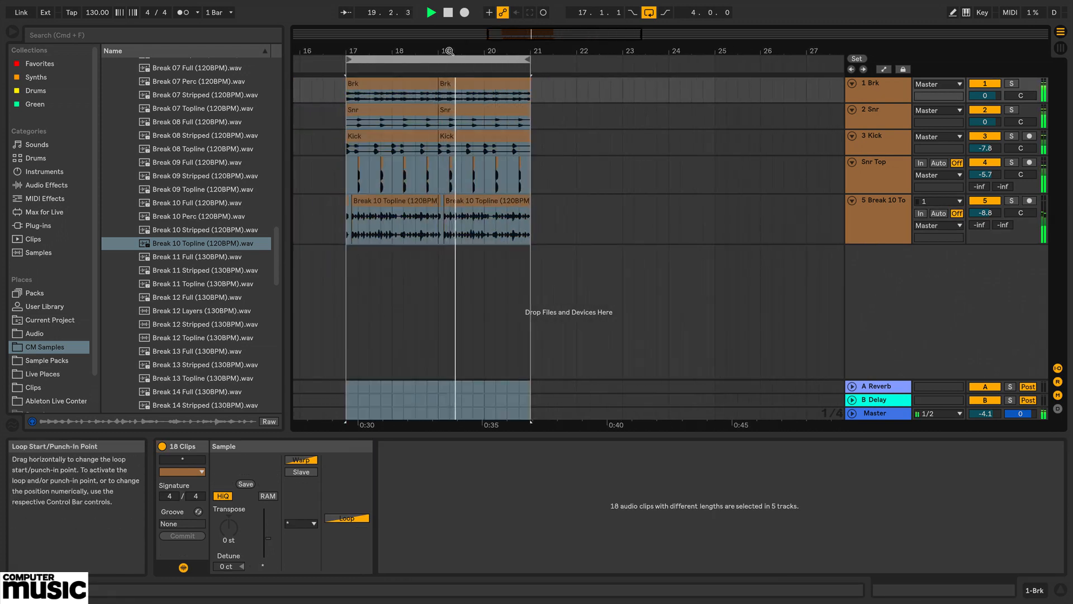
# Add an extra hit at 20.4.4 on the Snr and Snr Top tracks and play back the four-bar loop.
pyautogui.moveTo(436, 49); pyautogui.dragTo(436, 70)
pyautogui.moveTo(615, 50); pyautogui.dragTo(615, 81)
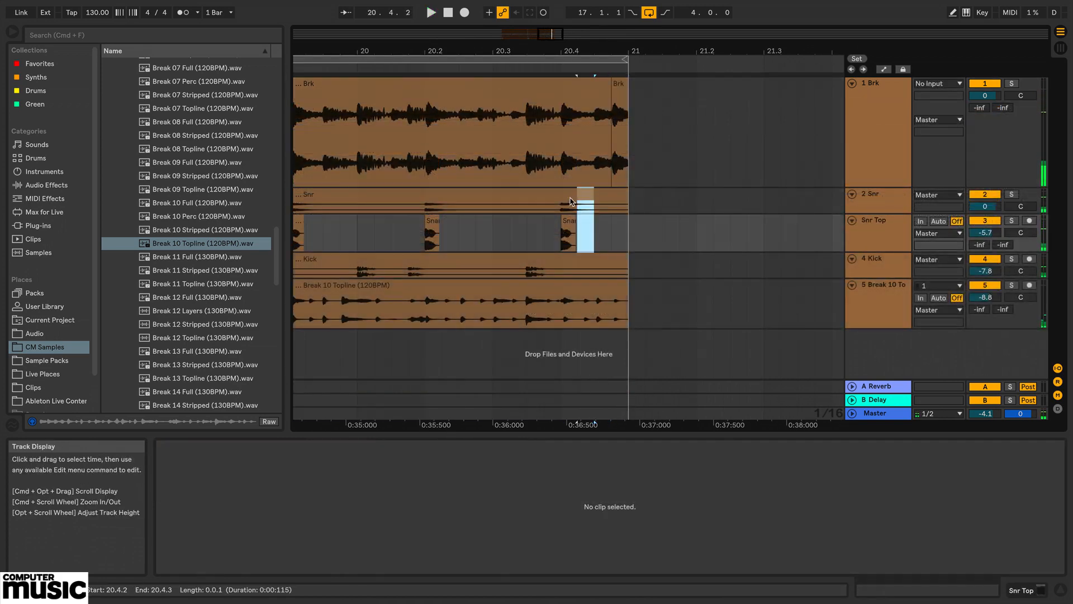
pyautogui.moveTo(570, 201); pyautogui.dragTo(633, 198)
pyautogui.click(549, 235)
pyautogui.press('space')
pyautogui.click(658, 235)
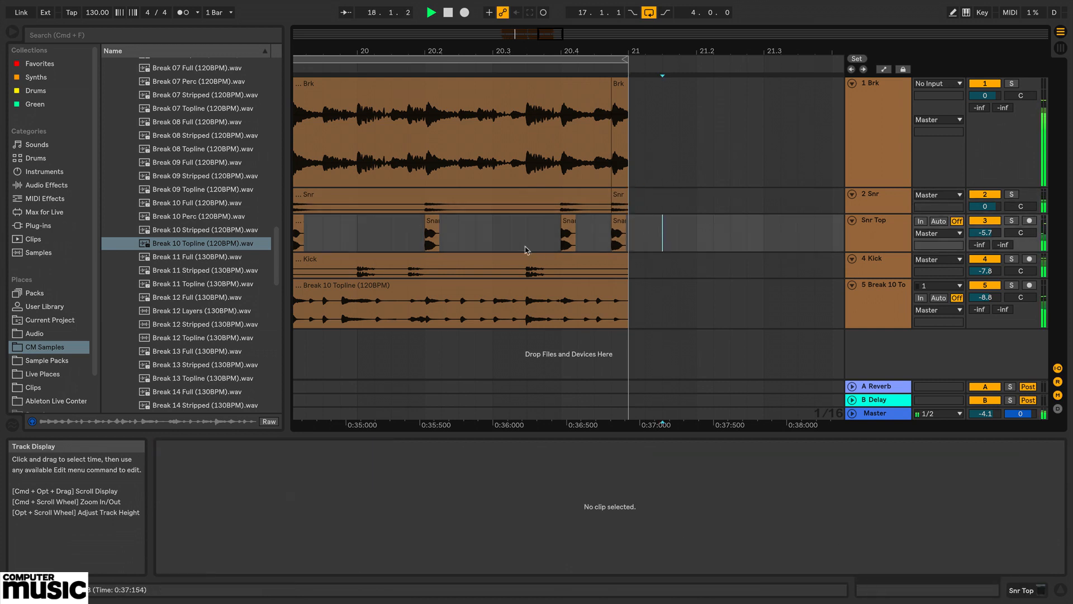
pyautogui.click(490, 243)
# Place Open Hat 05.wav off the beat on a new track and duplicate its one-beat section fifteen times to fill the loop up to bar 21.
pyautogui.moveTo(522, 47)
pyautogui.mouseDown()
pyautogui.moveTo(639, 43)
pyautogui.moveTo(637, 16)
pyautogui.mouseUp()
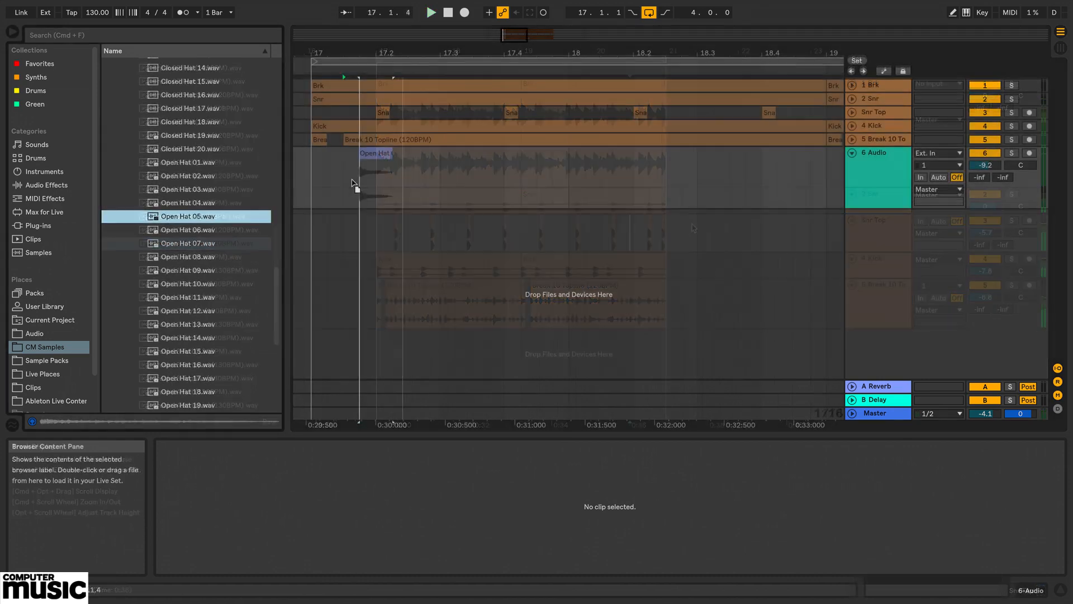
pyautogui.click(310, 191)
pyautogui.press('space')
pyautogui.moveTo(310, 191); pyautogui.dragTo(373, 188)
pyautogui.press('super+d')
pyautogui.press('super+d')
pyautogui.press('super+d')
pyautogui.press('super+d')
pyautogui.press('super+d')
pyautogui.press('super+d')
pyautogui.press('super+d')
pyautogui.press('super+d')
pyautogui.press('super+d')
pyautogui.press('super+d')
pyautogui.press('super+d')
pyautogui.press('super+d')
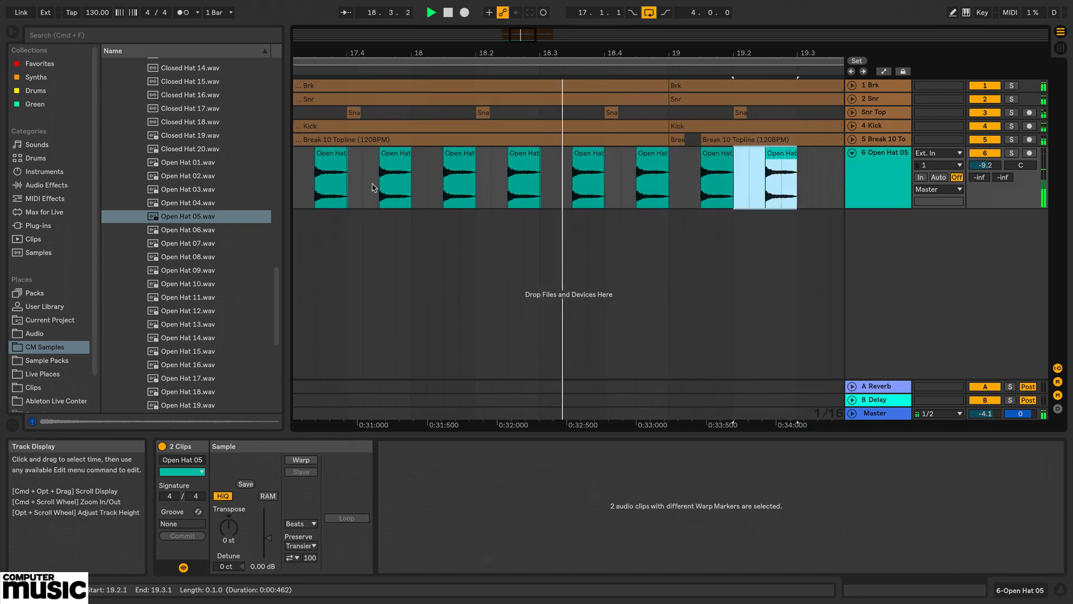
pyautogui.press('super+d')
pyautogui.press('super+d')
pyautogui.press('super+d')
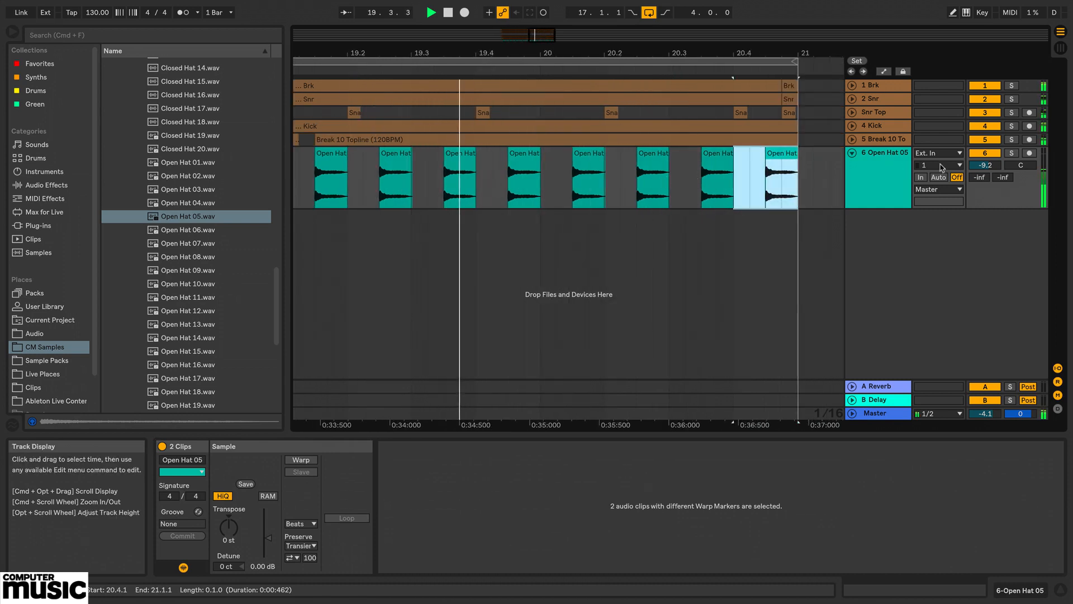
# Set the Open Hat 05 track's volume to -2.5 dB and recolour the track and its clips orange-brown like the other tracks.
pyautogui.moveTo(984, 165); pyautogui.dragTo(985, 138)
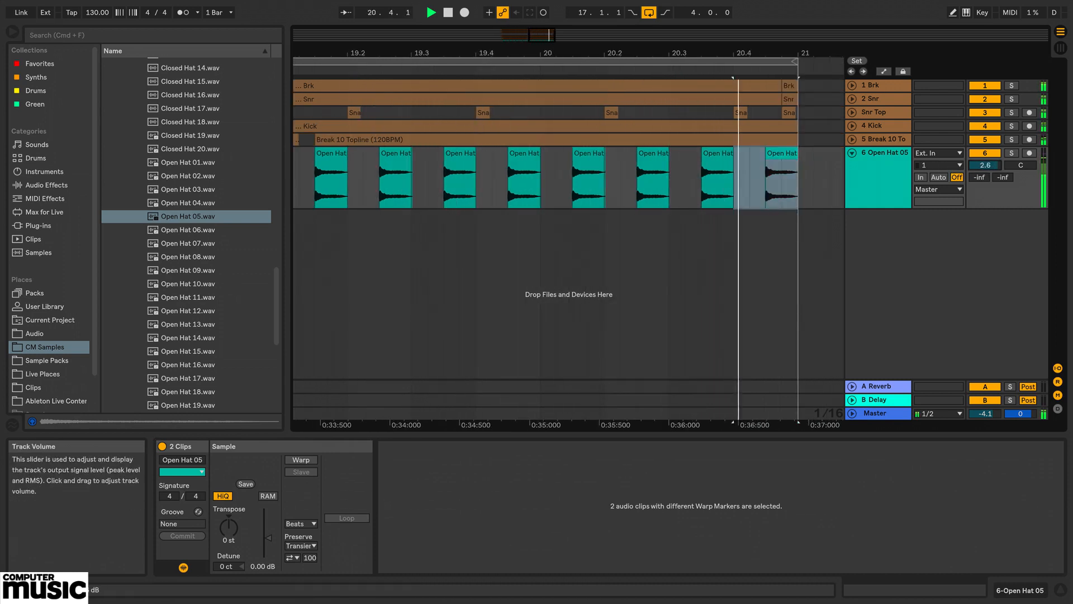
pyautogui.click(987, 154)
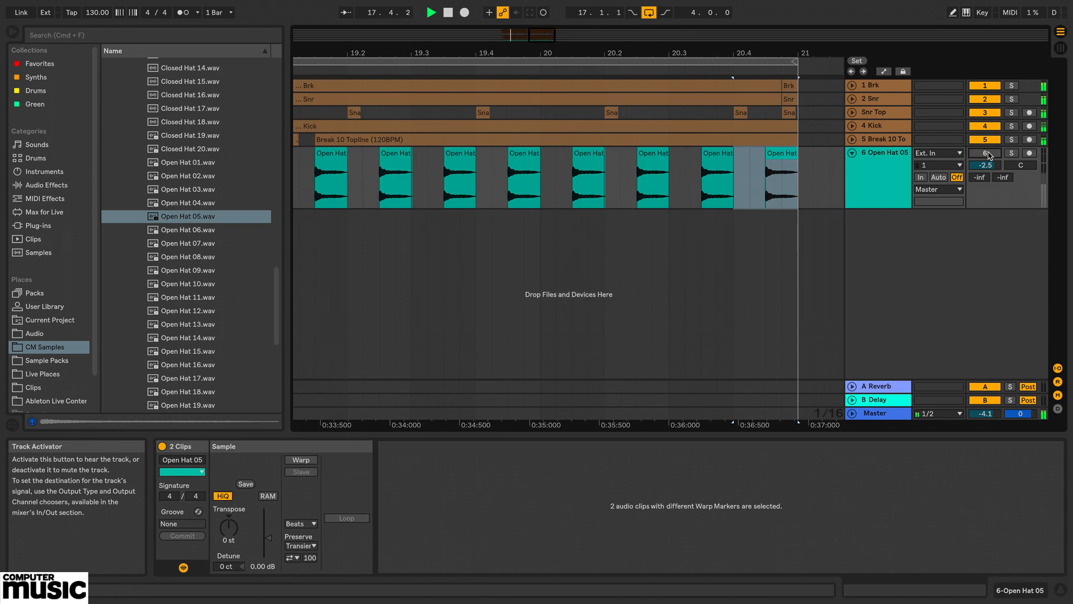
pyautogui.rightClick(889, 157)
pyautogui.click(925, 337)
pyautogui.rightClick(883, 167)
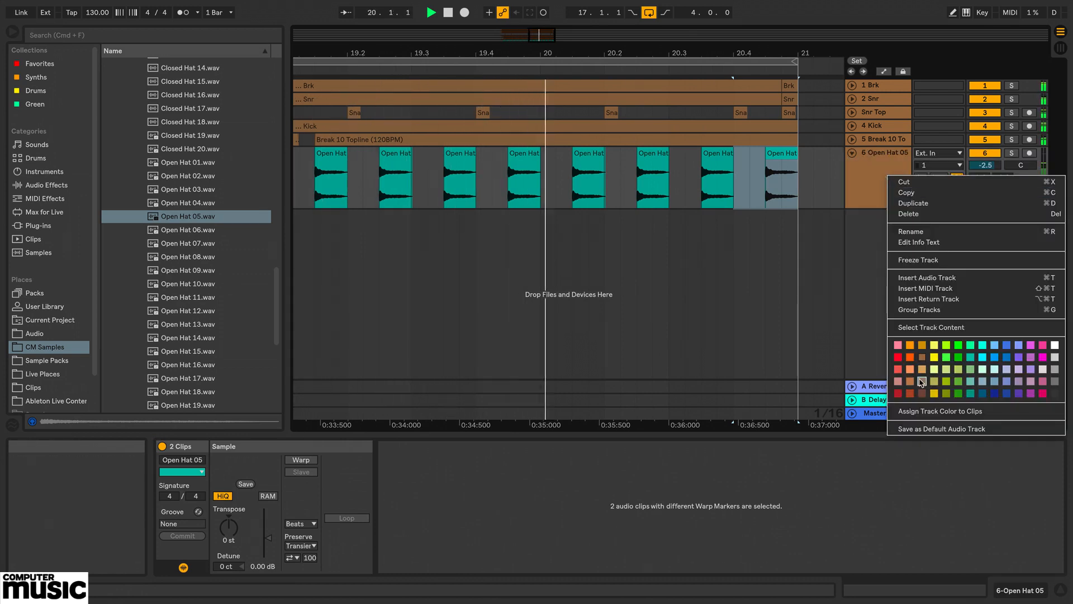
pyautogui.click(939, 406)
# Deactivate the Open Hat 05 clips at 17.1.3 and 19.1.3.
pyautogui.click(1010, 153)
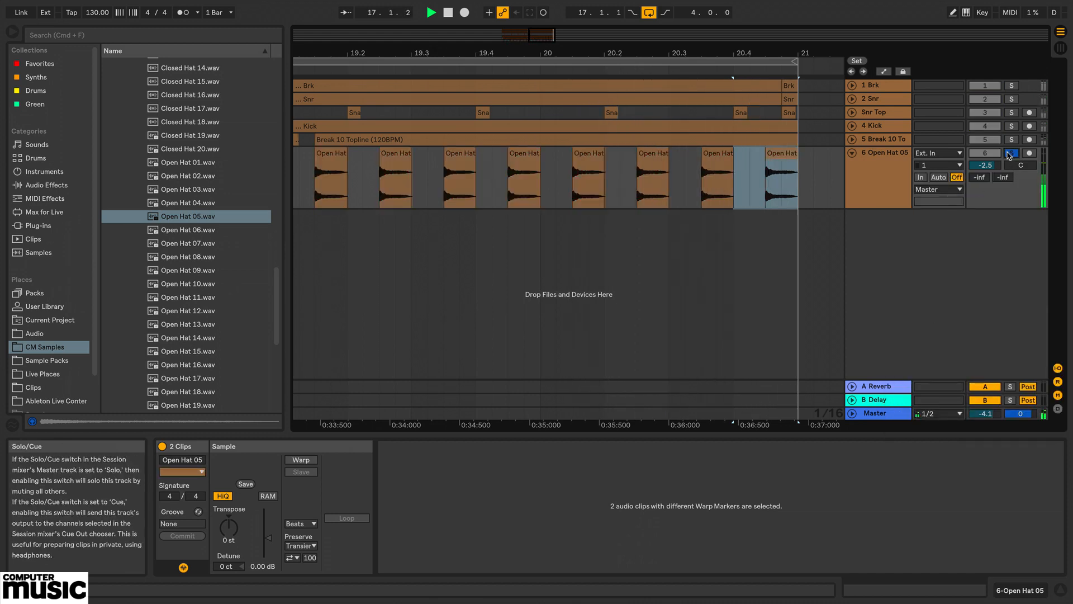
pyautogui.click(852, 153)
pyautogui.moveTo(628, 49); pyautogui.dragTo(678, 30)
pyautogui.hscroll(-2, 427, 168)
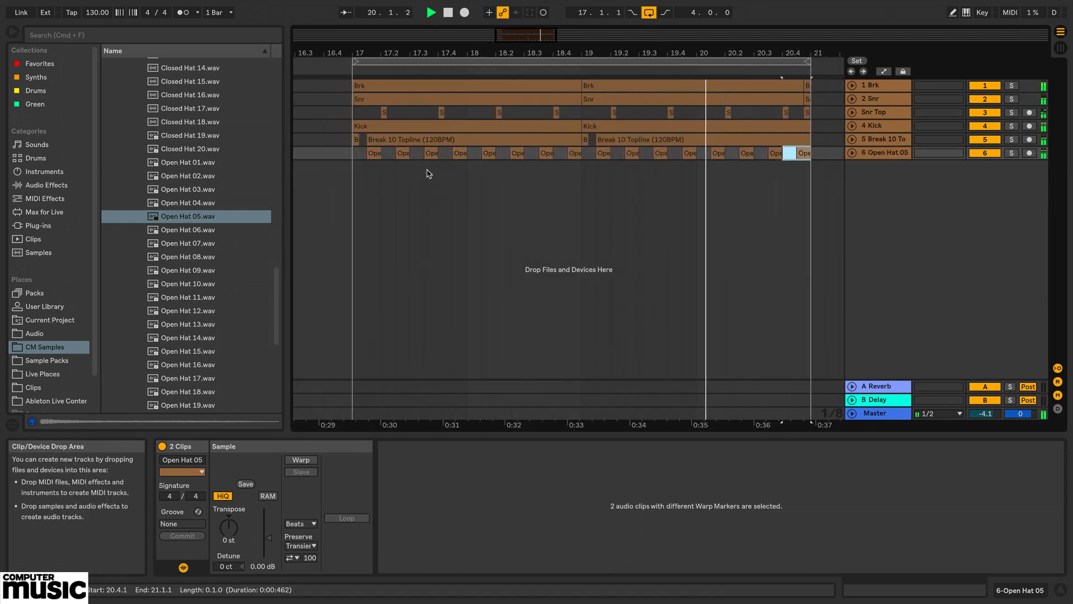
pyautogui.click(373, 154)
pyautogui.click(603, 153)
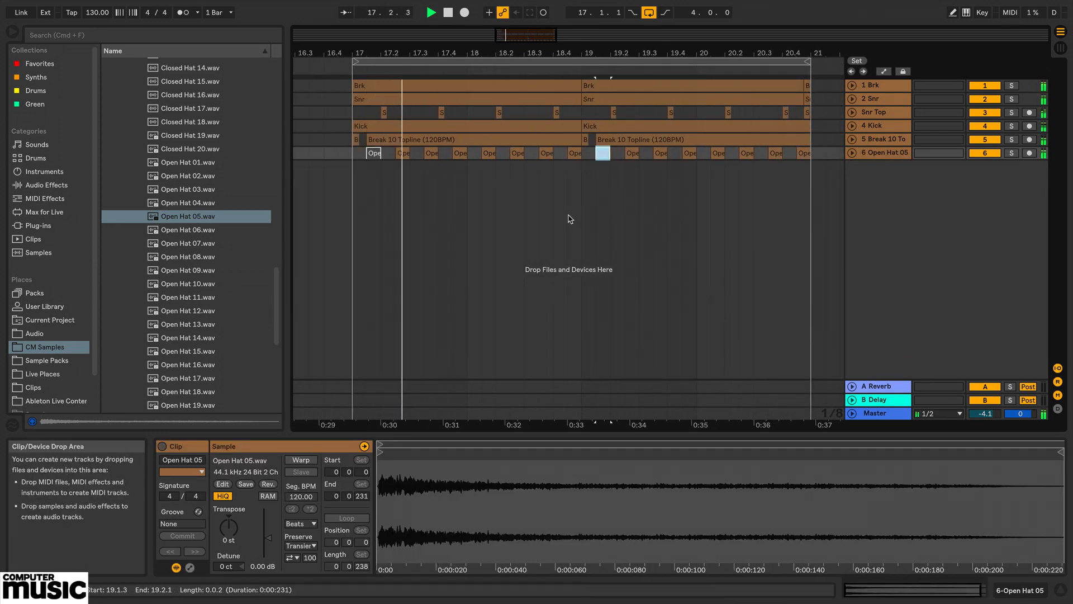
# Pan the Open Hat 05 track to 15L and set its volume to -2.3 dB.
pyautogui.click(1012, 152)
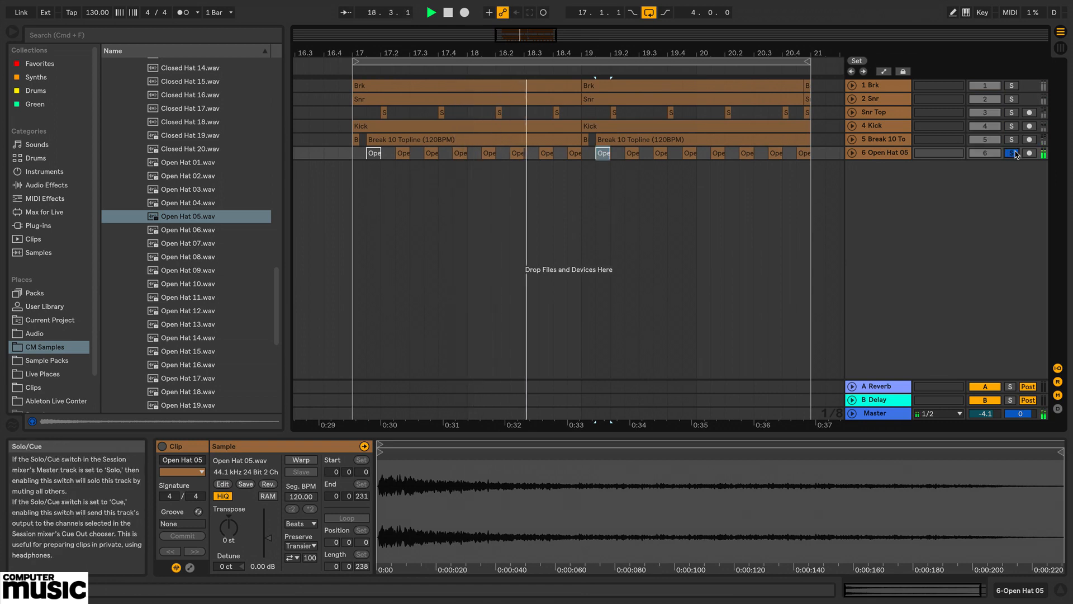
pyautogui.click(851, 154)
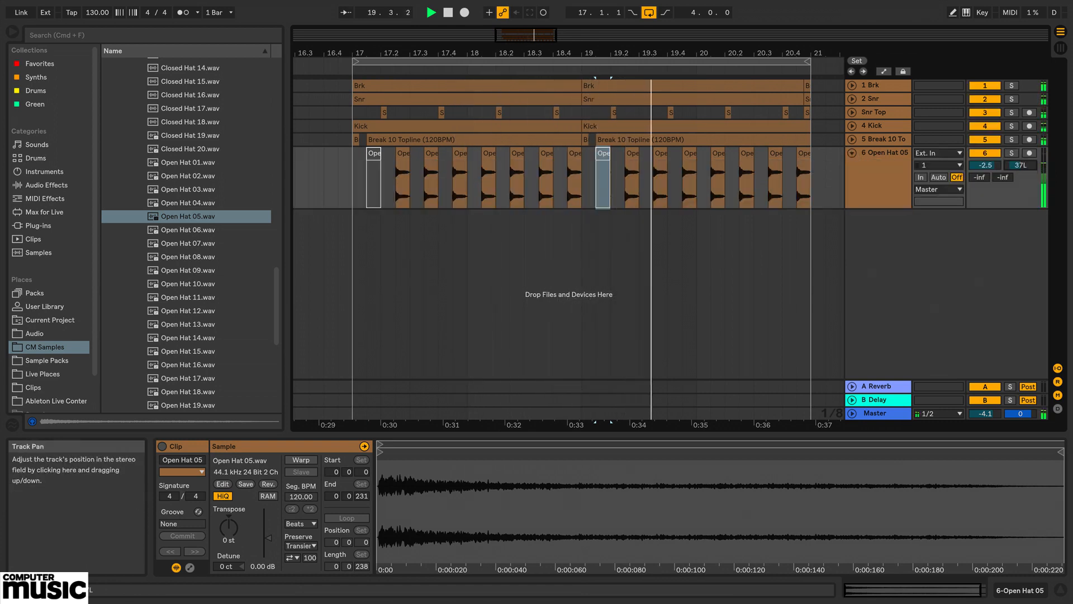
pyautogui.moveTo(1021, 165); pyautogui.dragTo(985, 164)
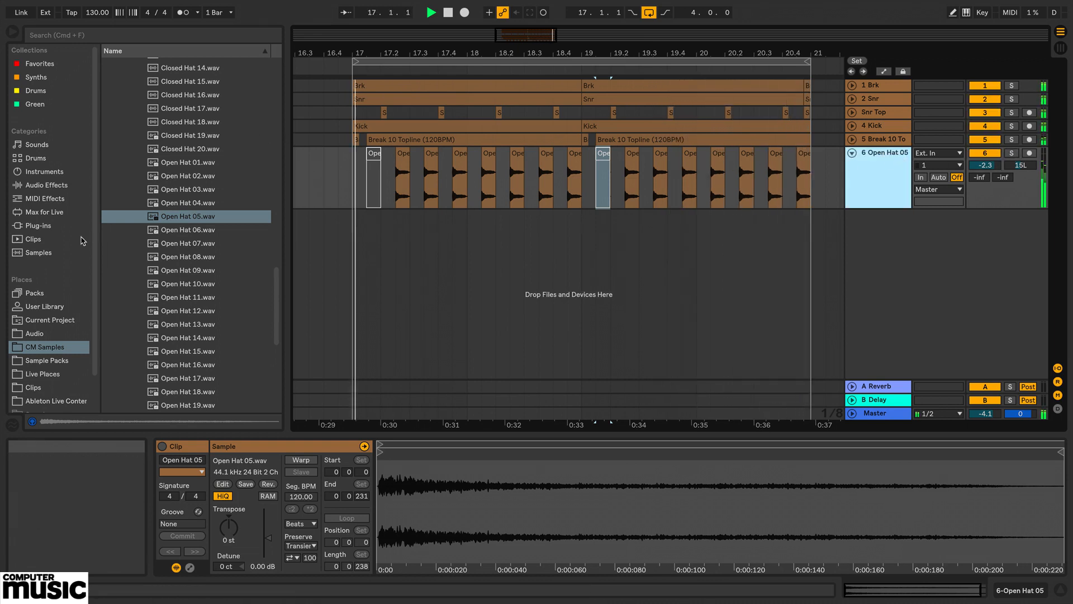
# Load TS1CM Transient Shaper on the Open Hat 05 track, adjust its Gain S and Blend, and set the track volume to -5.6 dB.
pyautogui.click(67, 226)
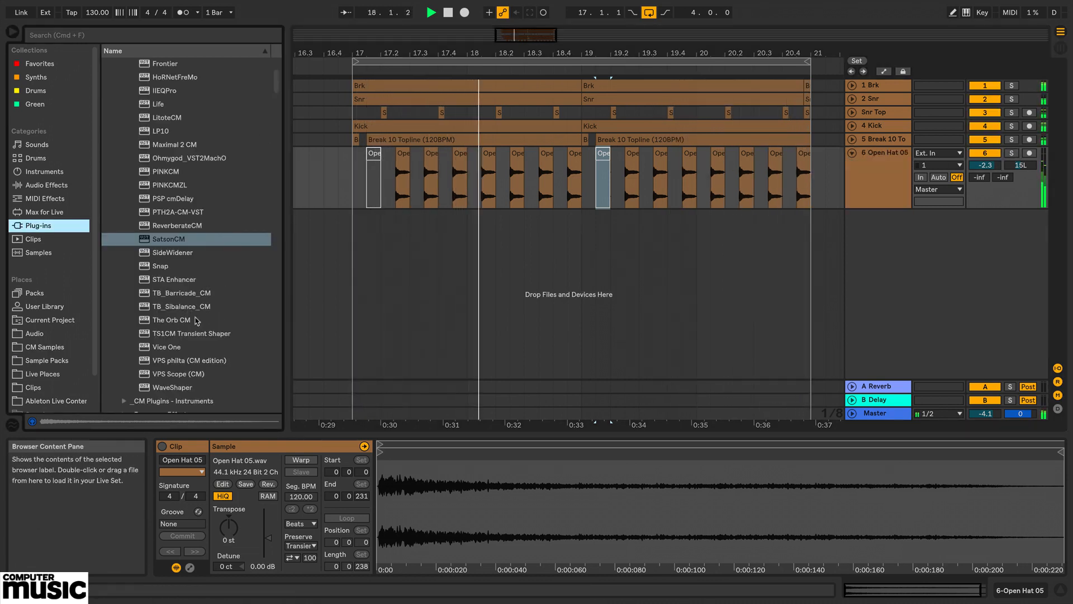
pyautogui.doubleClick(190, 334)
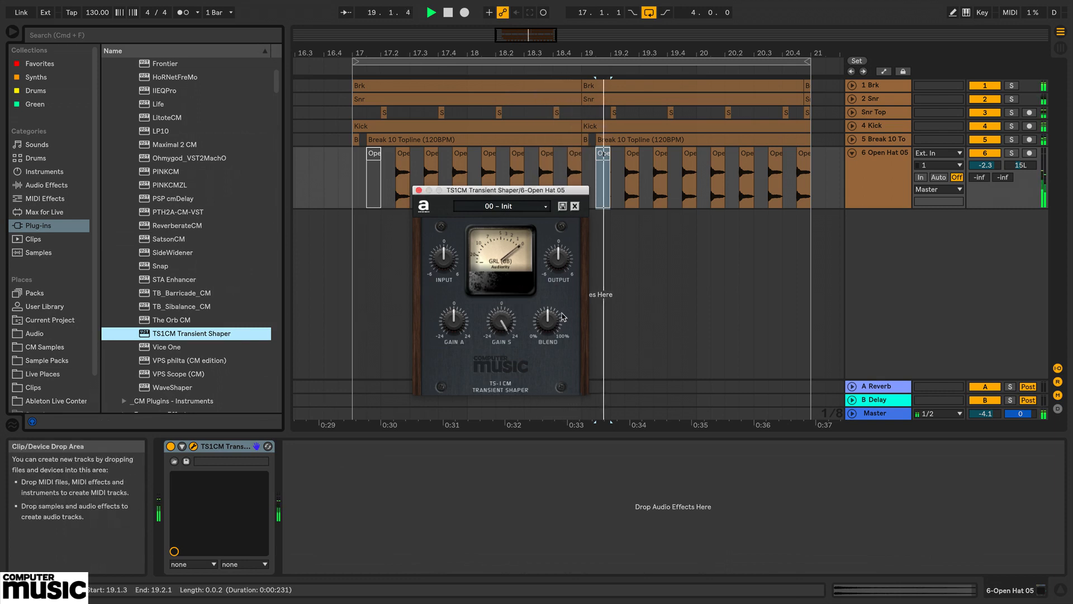
pyautogui.moveTo(562, 317); pyautogui.dragTo(553, 305)
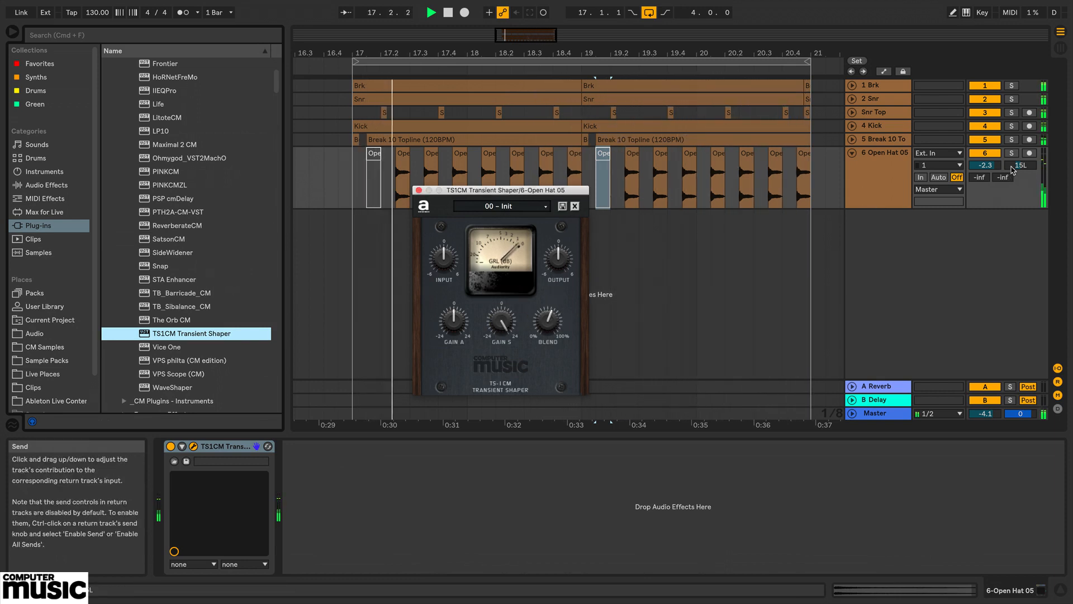
pyautogui.moveTo(985, 165); pyautogui.dragTo(985, 180)
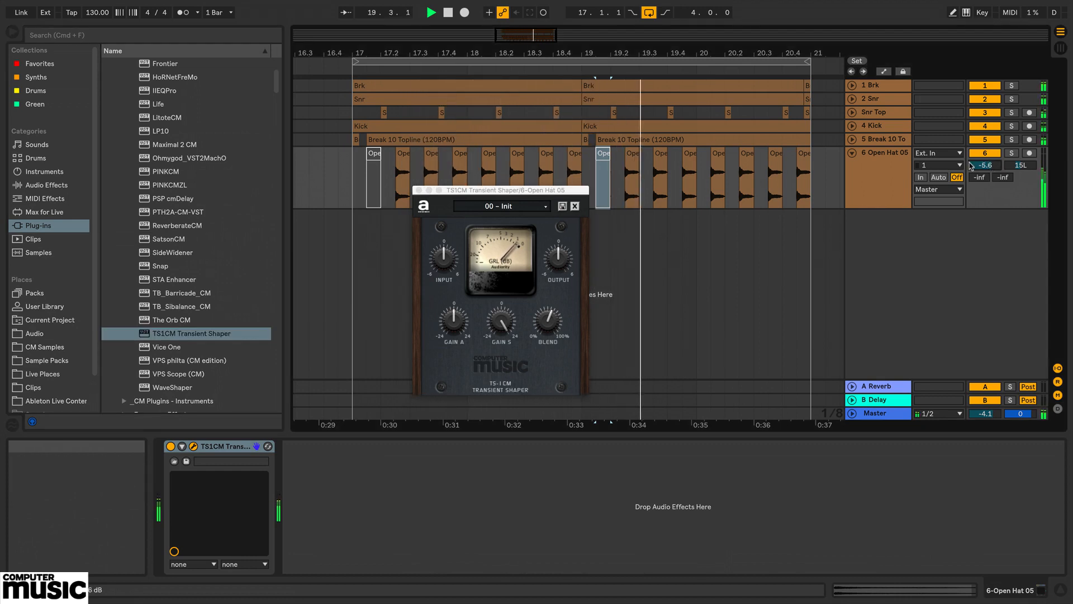
pyautogui.click(418, 191)
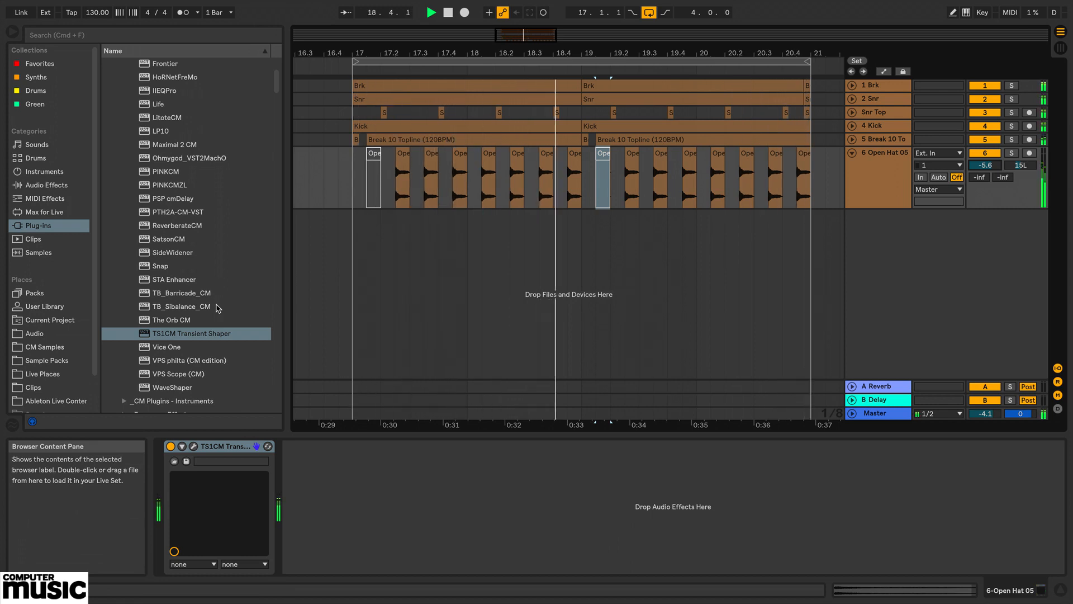
# Load SatsonCM on the Open Hat 05 track and set its pan to 10L while auditioning it with the Break 10 Topline track.
pyautogui.doubleClick(168, 239)
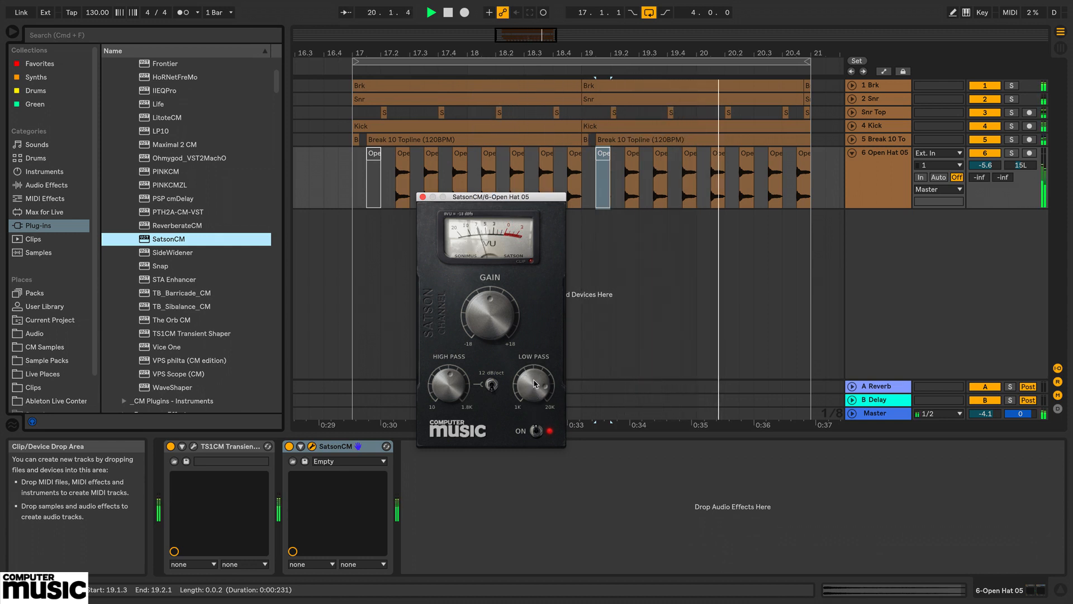
pyautogui.click(1011, 139)
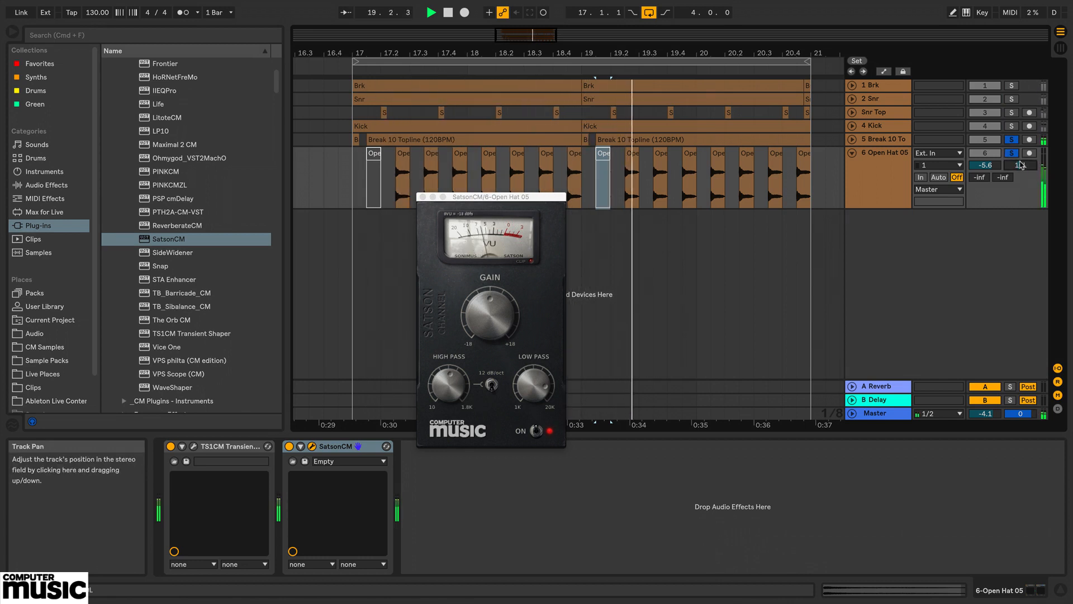
pyautogui.click(1012, 153)
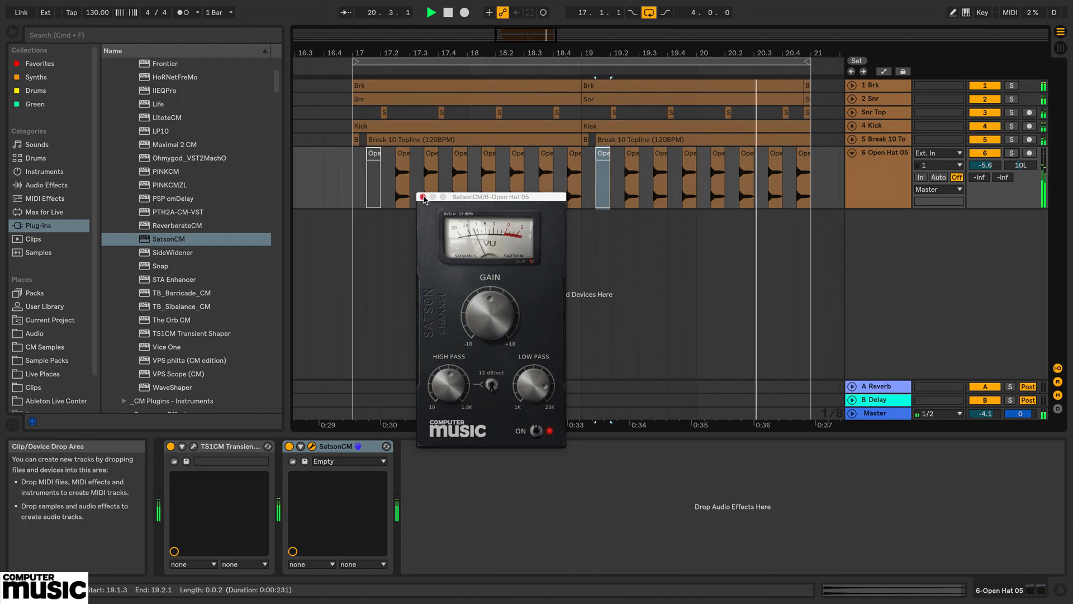
# Close the SatsonCM window and audition the HH_Bass_90_01 track on its own and within the full loop.
pyautogui.click(423, 197)
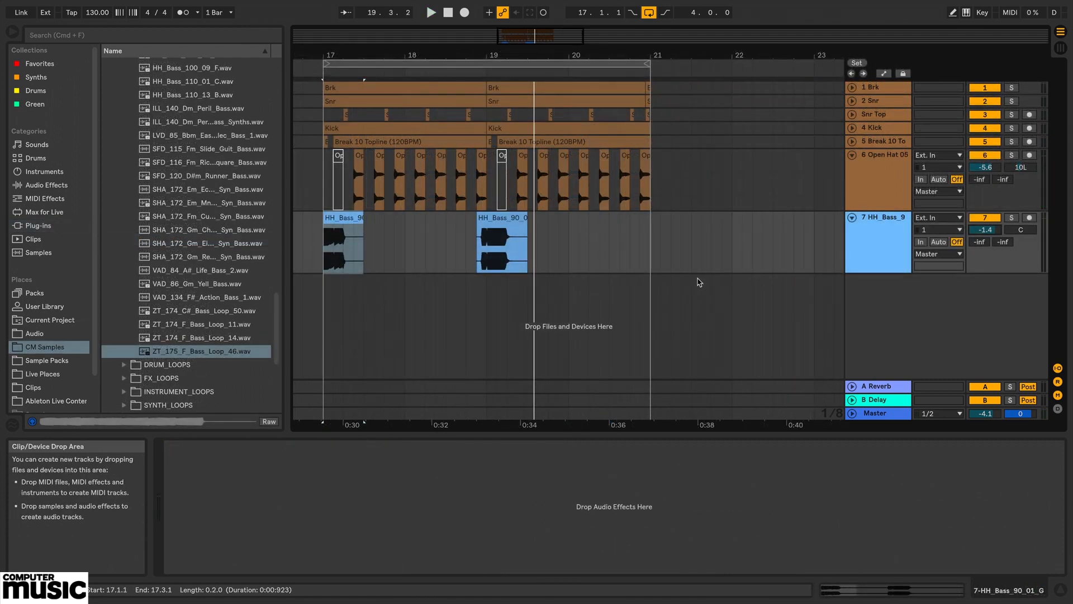
pyautogui.click(1011, 218)
pyautogui.press('space')
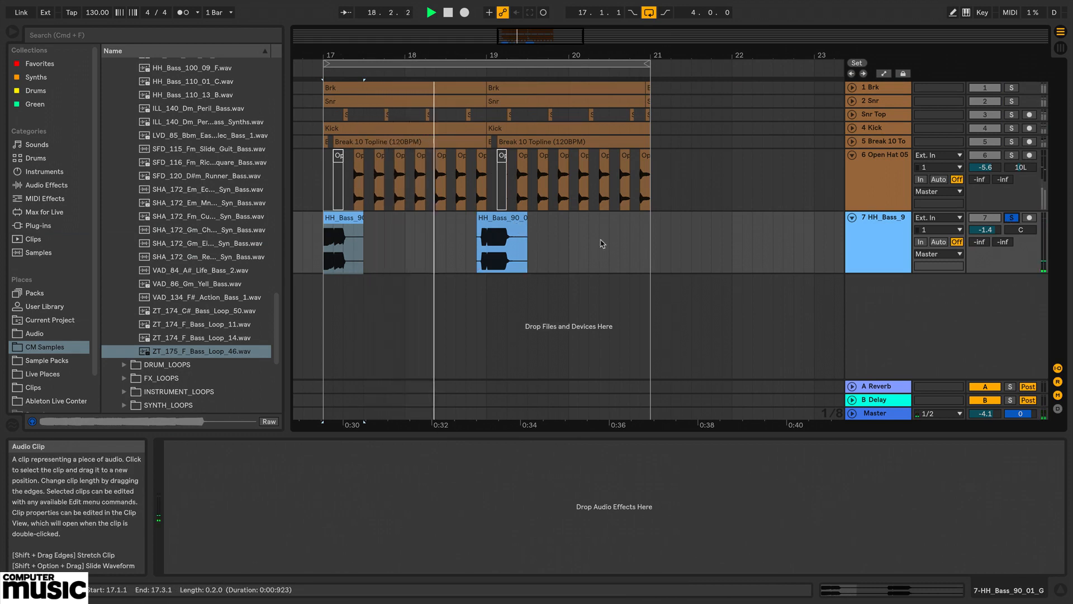
pyautogui.press('space')
pyautogui.click(1012, 219)
pyautogui.click(324, 260)
pyautogui.press('space')
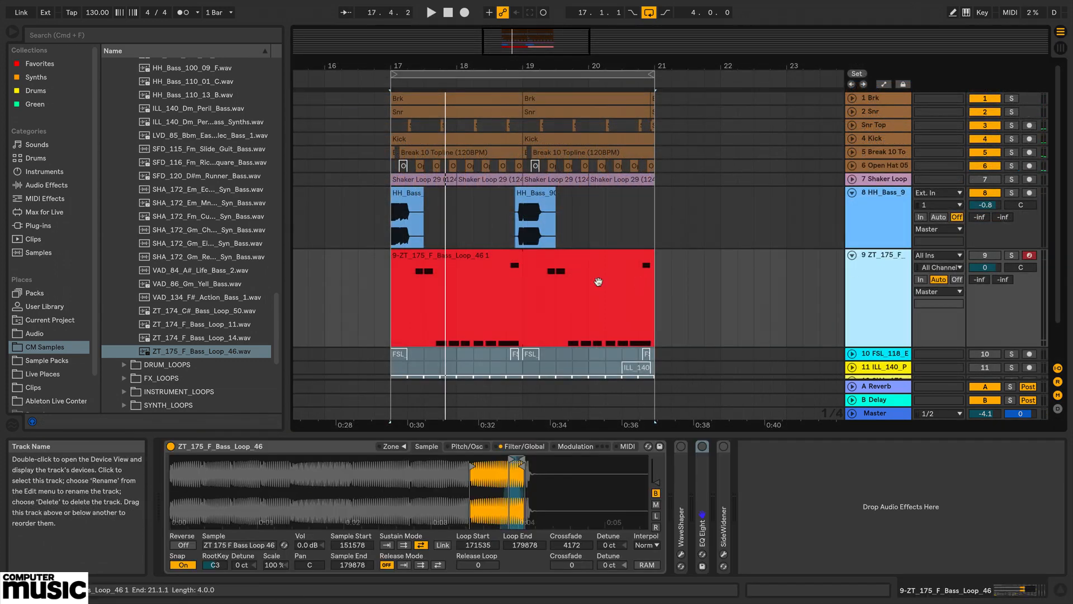
# Solo the ZT_175_F_Bass_Loop_46 track, play it, and review its Sampler Pitch/Osc and Filter/Global settings.
pyautogui.click(566, 267)
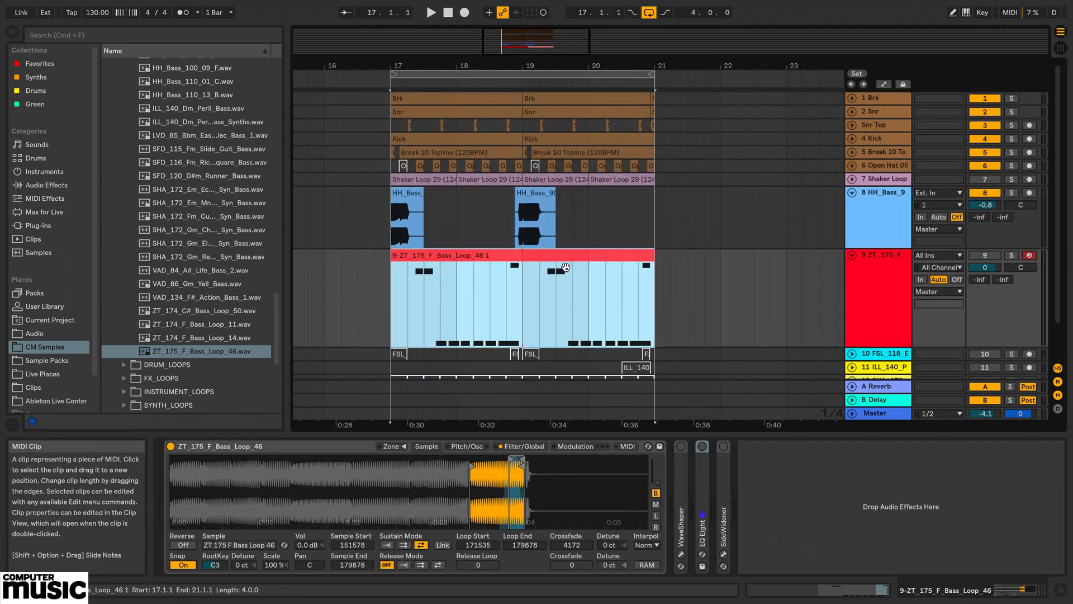
pyautogui.click(215, 353)
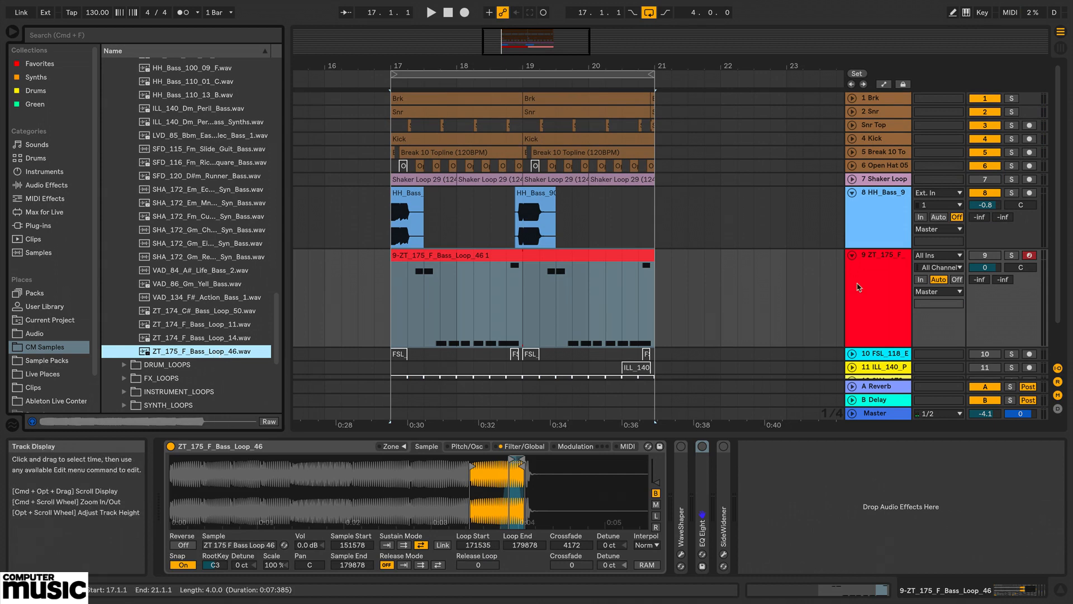
pyautogui.click(1011, 255)
pyautogui.press('space')
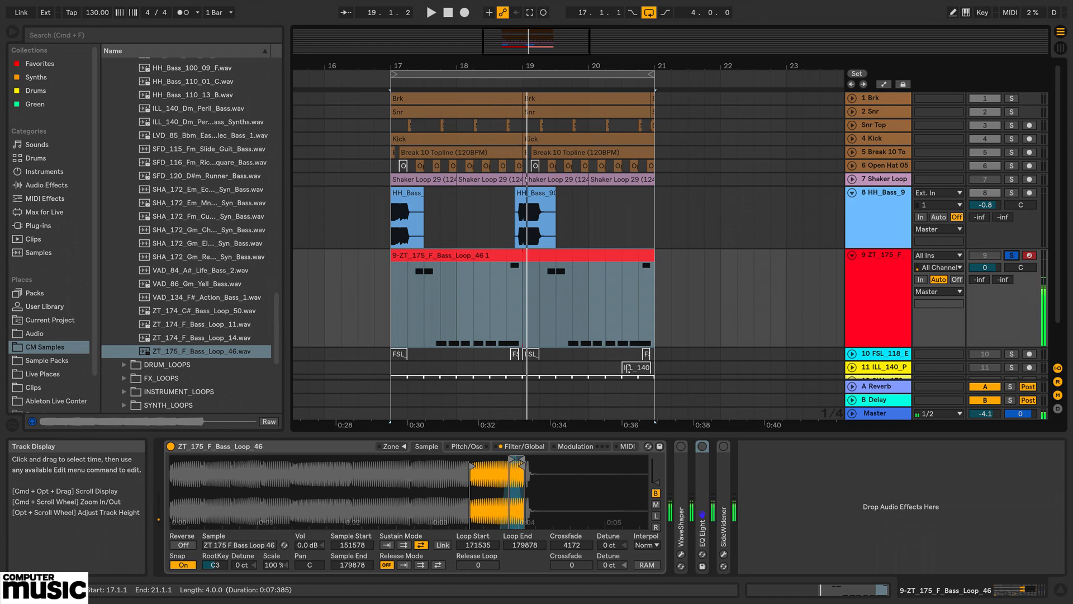
pyautogui.click(467, 446)
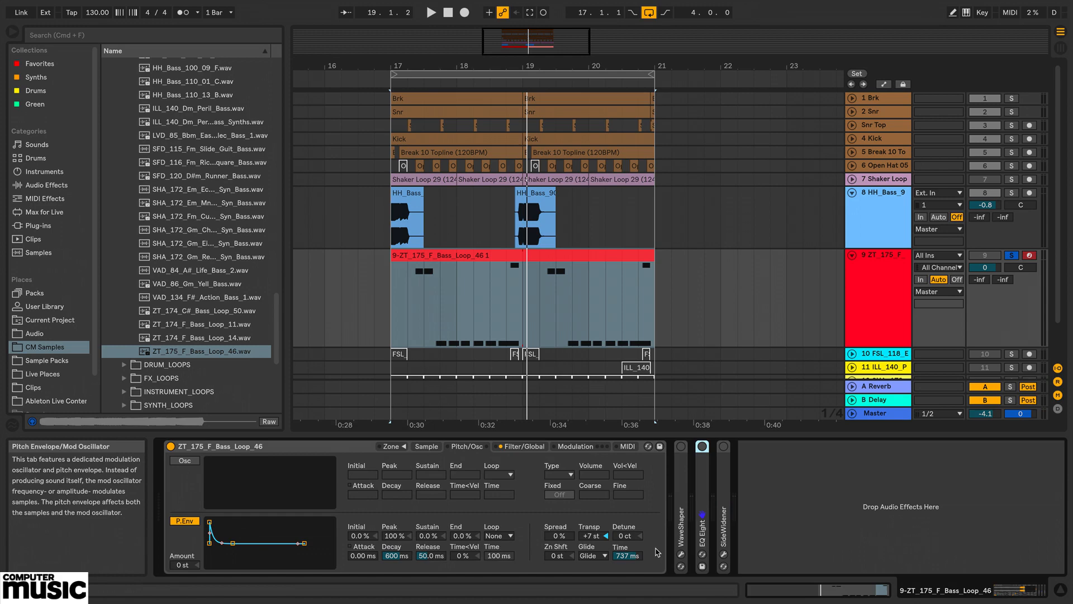
pyautogui.click(522, 446)
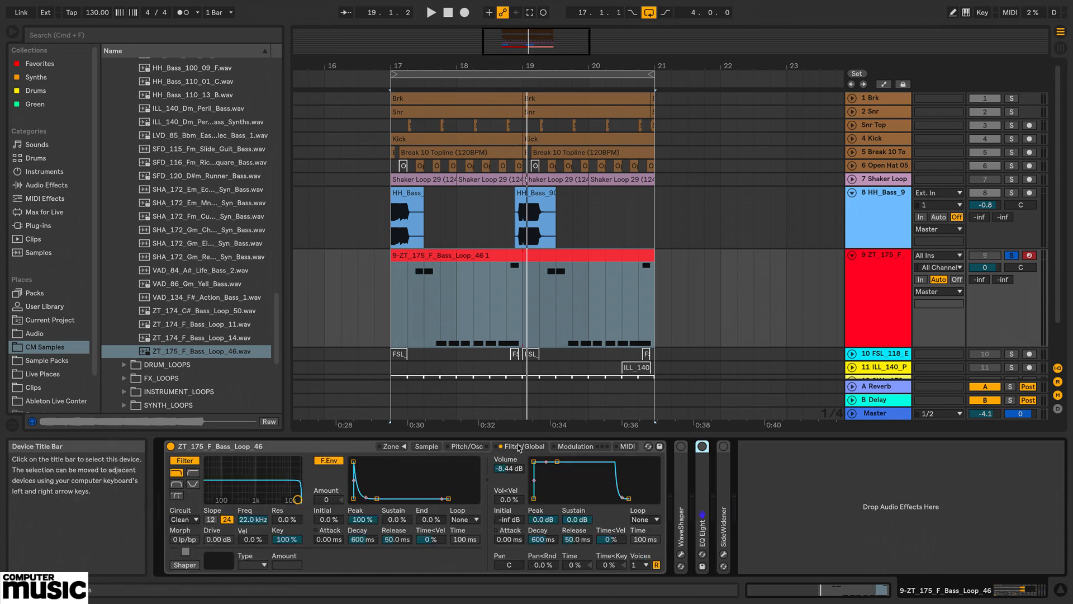
# Open the ZT_175 bass clip's MIDI notes and audition the part alone and together with the HH_Bass_90 track.
pyautogui.doubleClick(479, 257)
pyautogui.press('space')
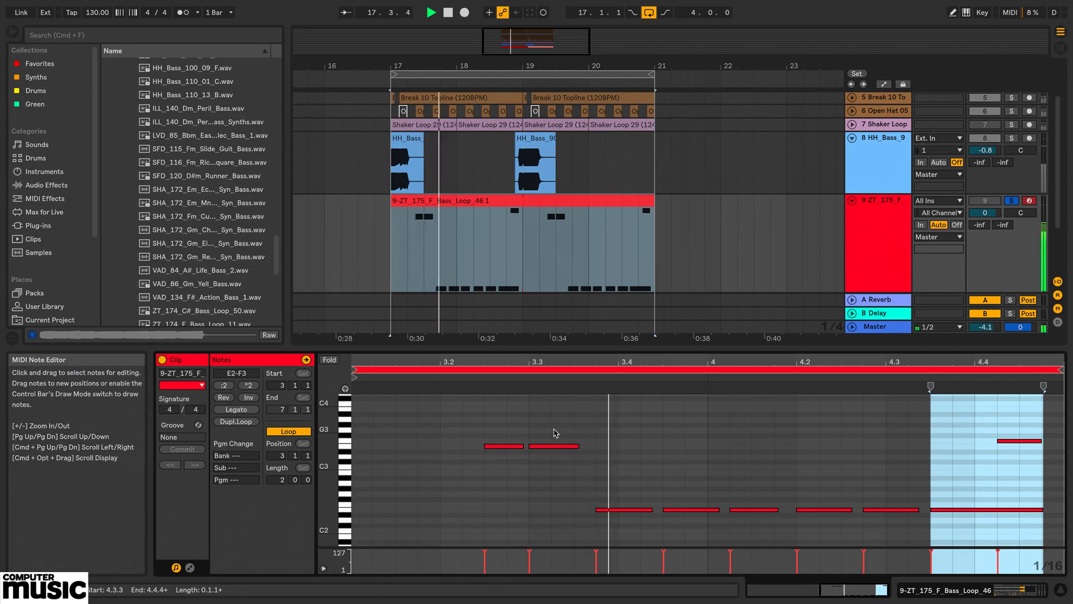
pyautogui.click(603, 436)
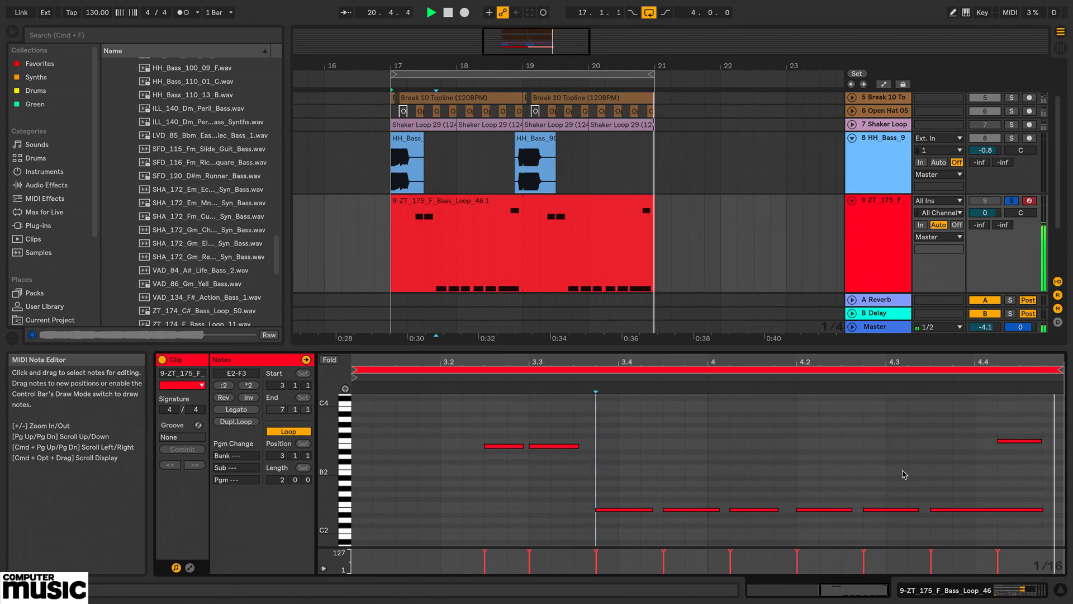
pyautogui.scroll(1, 1018, 170)
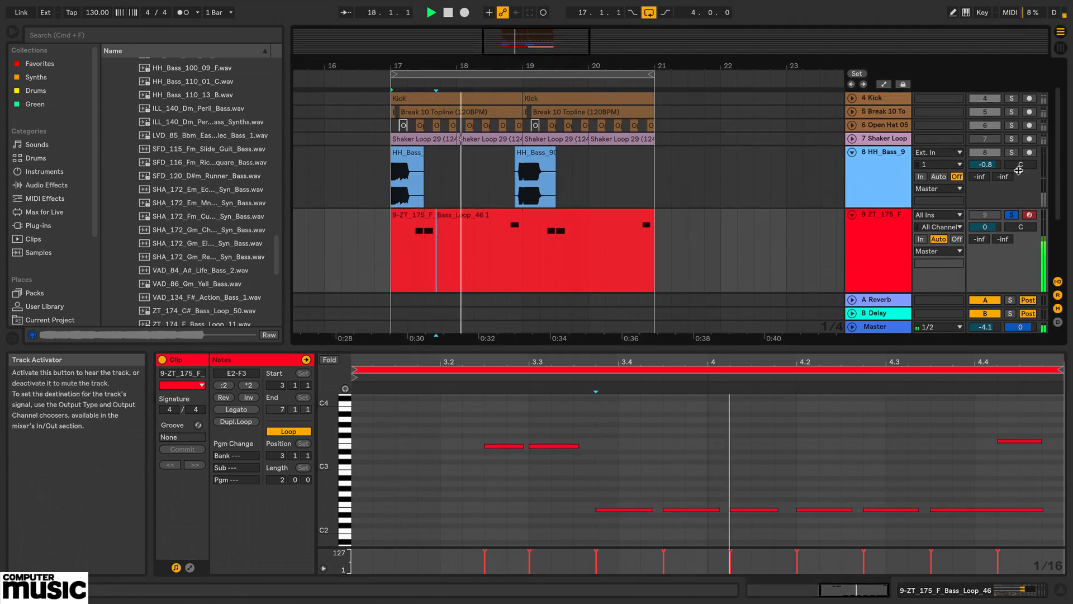
pyautogui.press('space')
pyautogui.press('space')
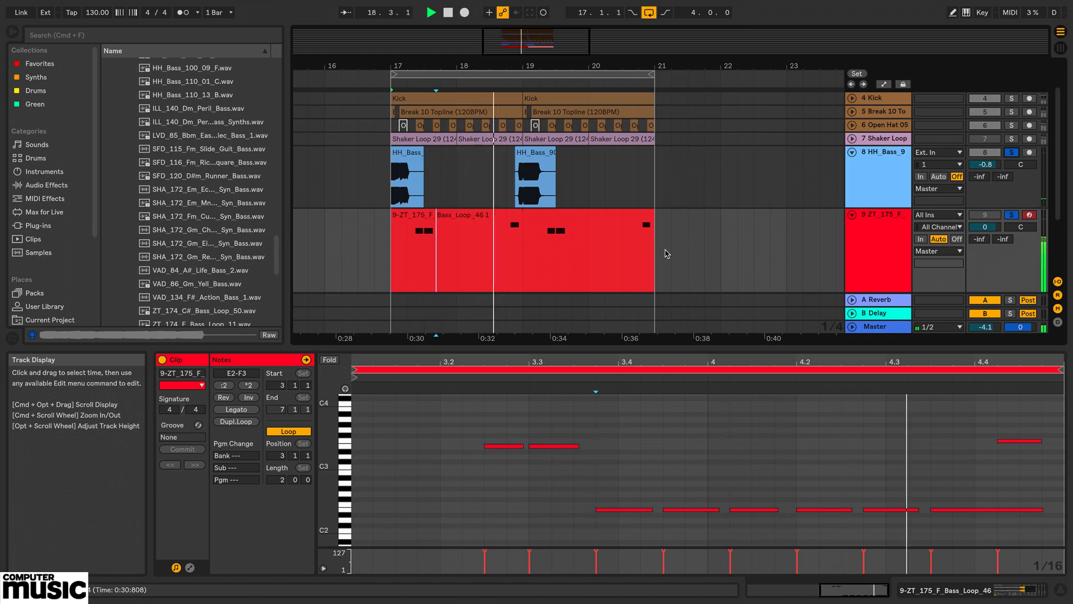
# Enable WaveShaper on the soloed ZT_175 bass track, inspect its 2-Bit-ize curve in the plug-in window, and fold the device.
pyautogui.click(889, 233)
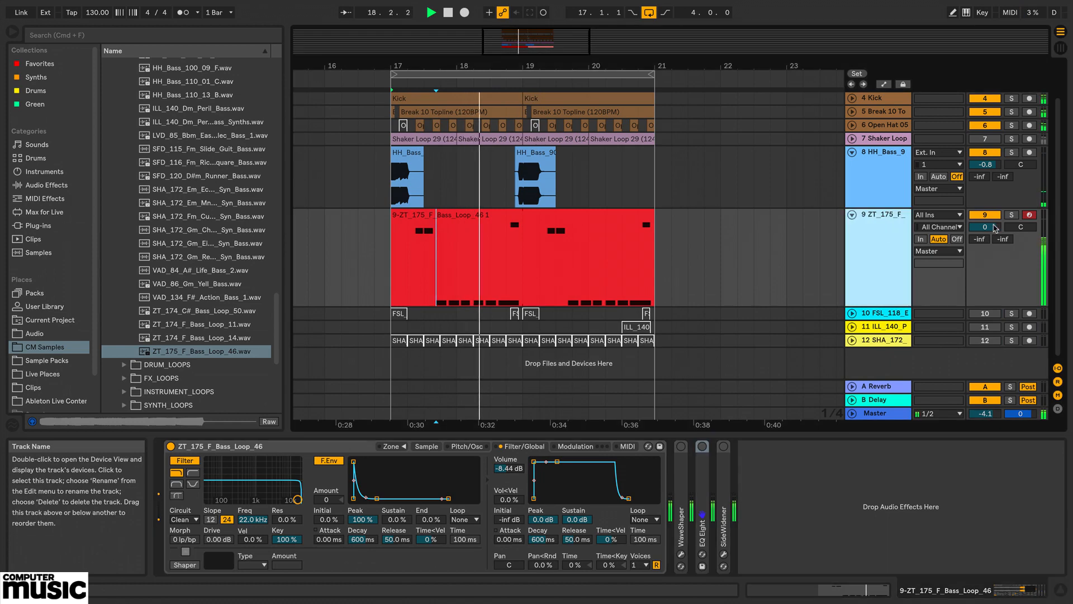
pyautogui.click(1013, 217)
pyautogui.doubleClick(682, 475)
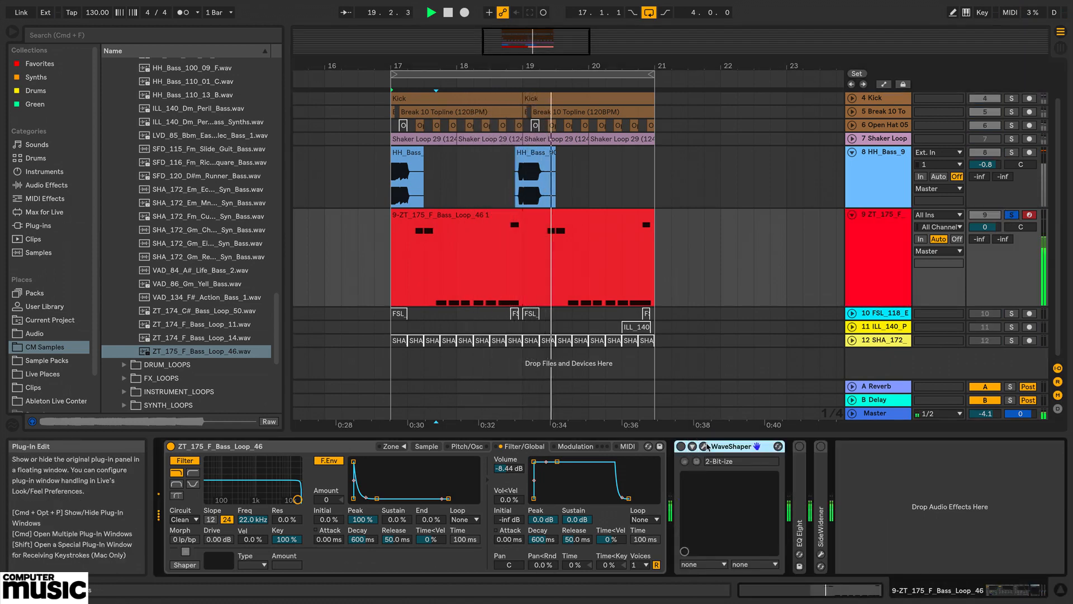
pyautogui.click(704, 446)
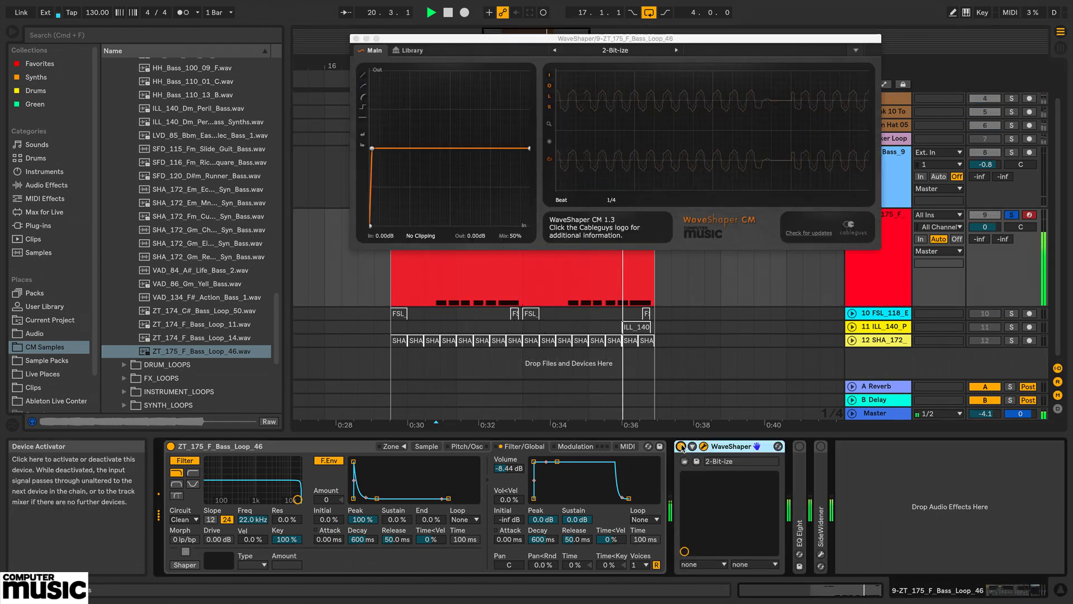
pyautogui.scroll(1, 504, 336)
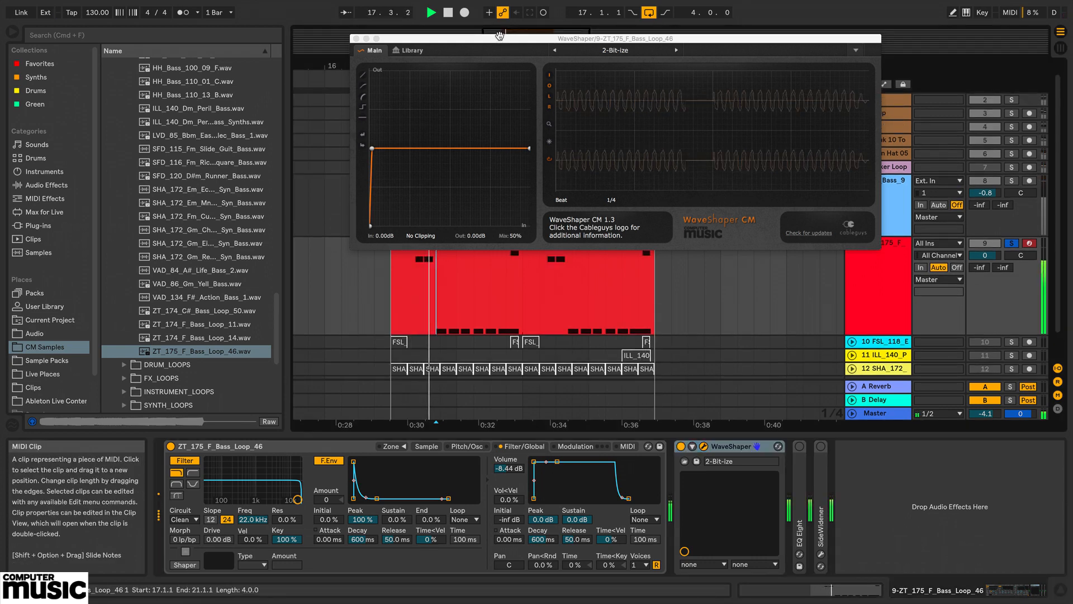
pyautogui.moveTo(501, 40); pyautogui.dragTo(470, 137)
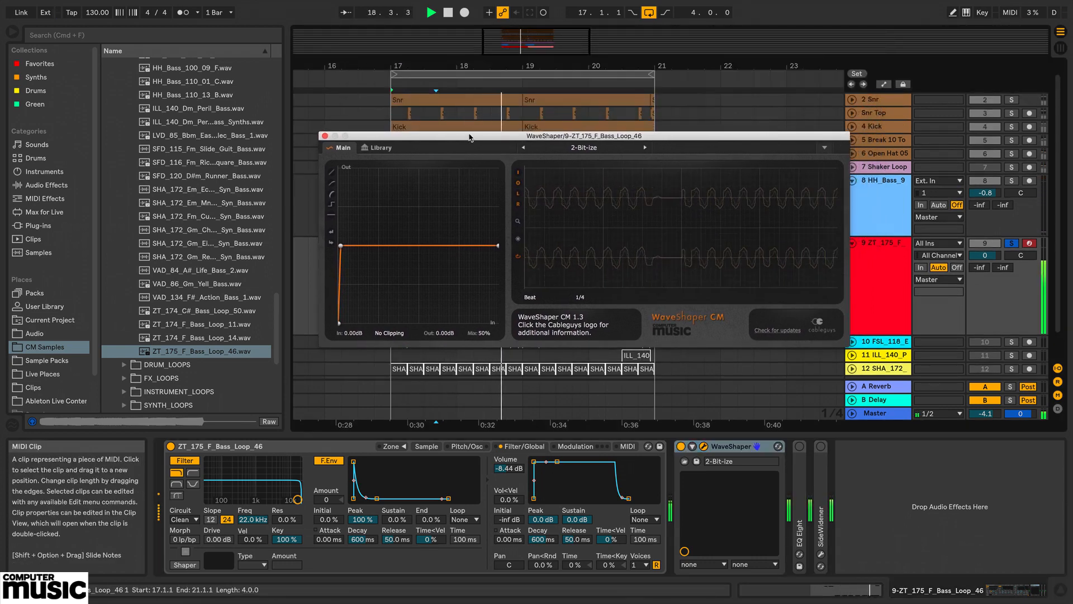
pyautogui.click(325, 136)
pyautogui.click(681, 455)
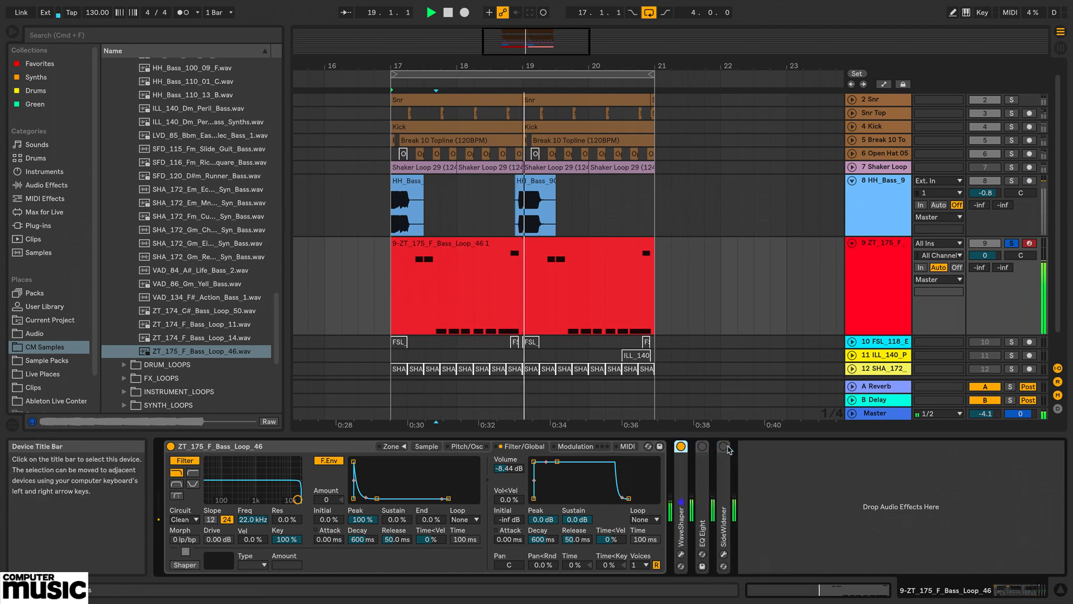
# Enable EQ Eight on the ZT_175 bass track and compare the sound with the EQ bypassed and active.
pyautogui.doubleClick(723, 447)
pyautogui.doubleClick(703, 451)
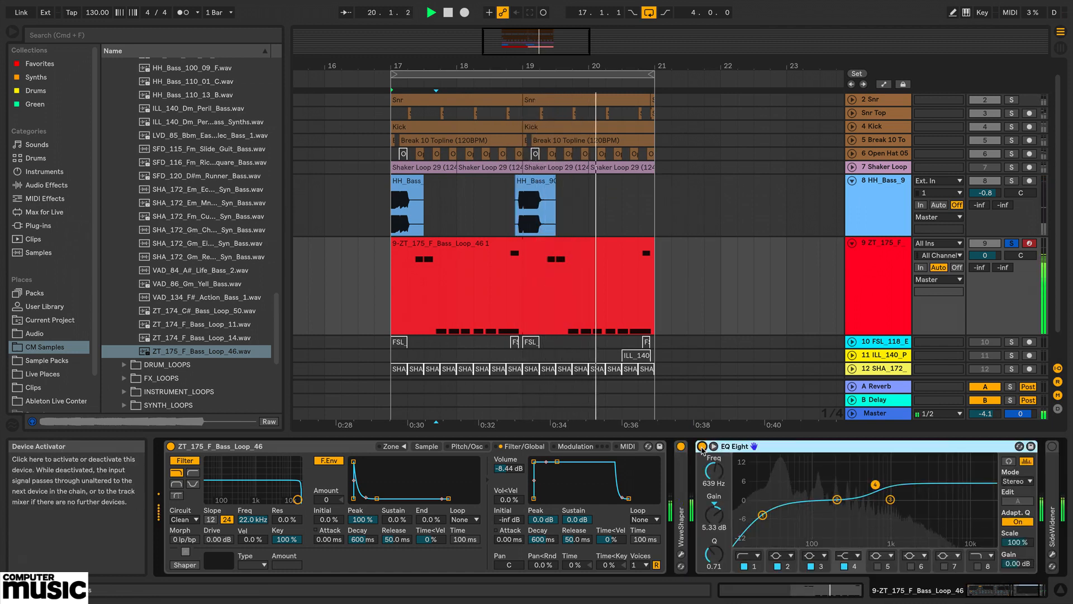
pyautogui.hscroll(3, 754, 474)
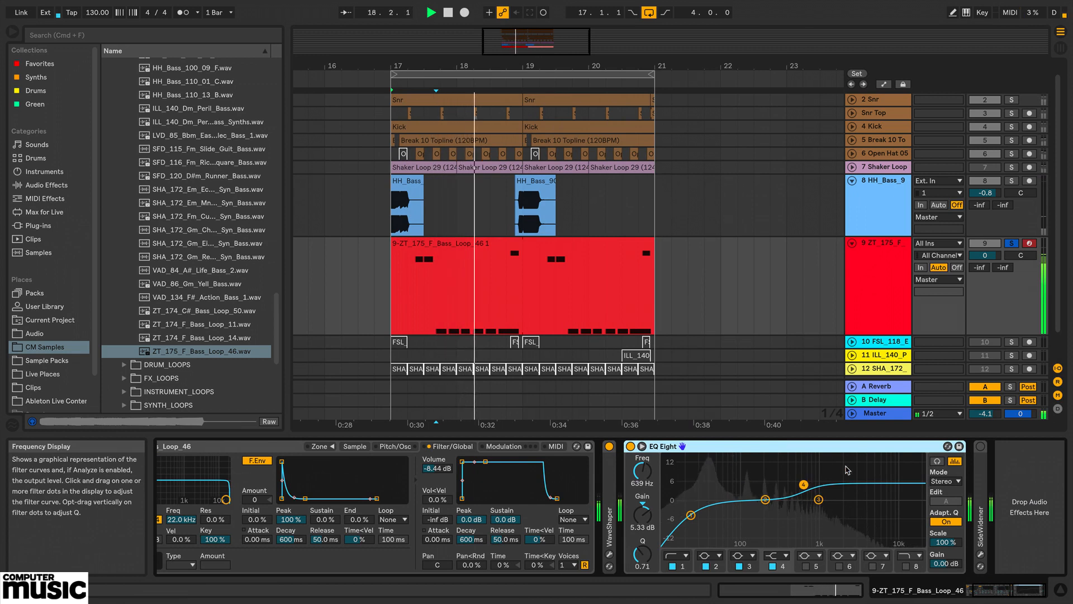
pyautogui.click(631, 446)
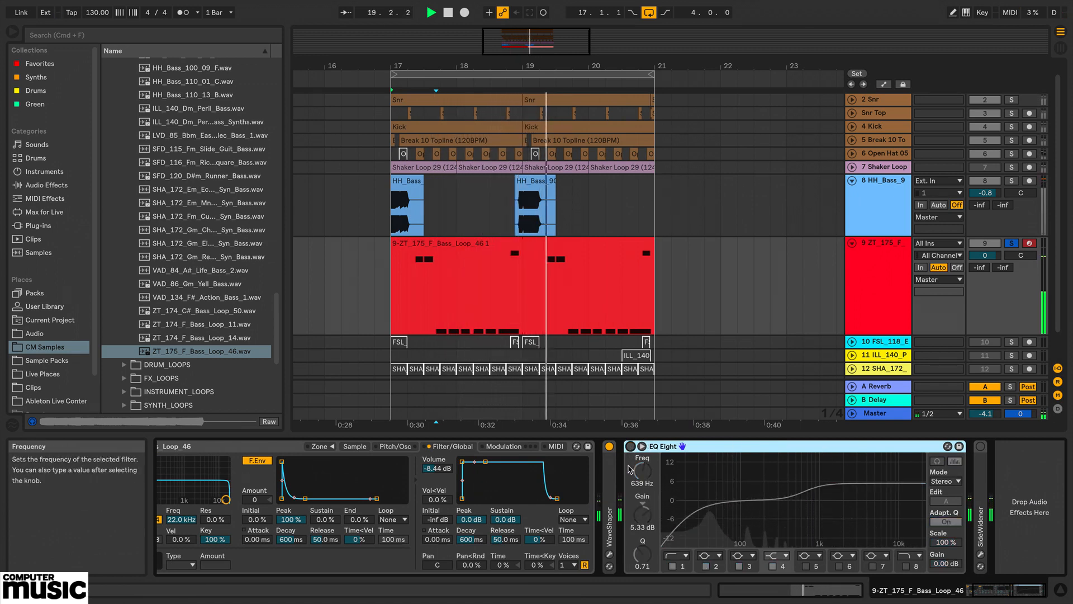
pyautogui.click(631, 447)
pyautogui.doubleClick(764, 449)
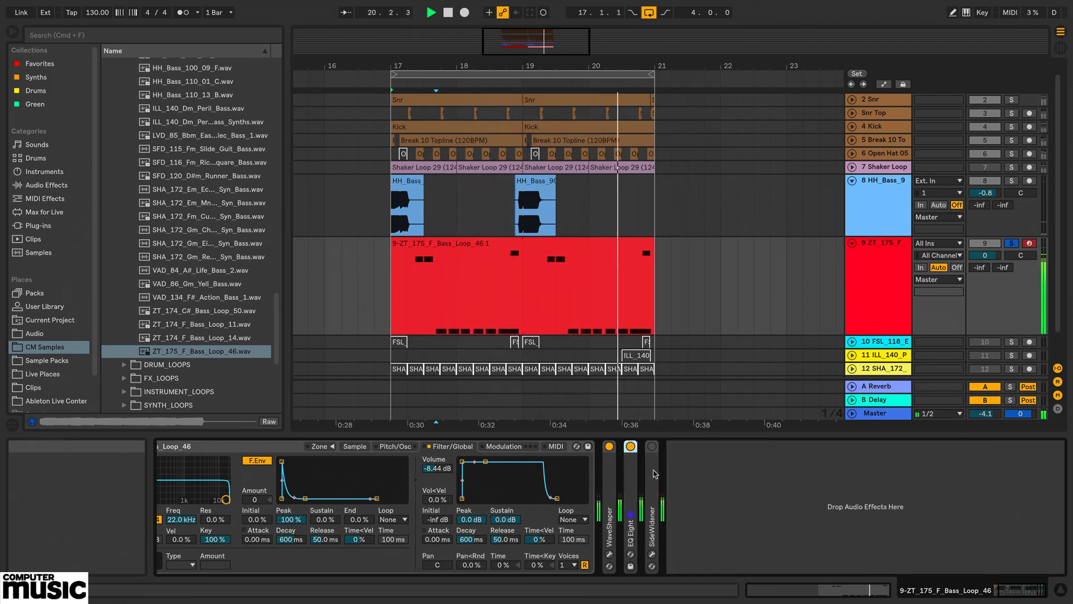
# Enable SideWidener on the ZT_175 bass track, check its plug-in window, and unsolo the track to hear it in the mix.
pyautogui.doubleClick(654, 477)
pyautogui.click(677, 447)
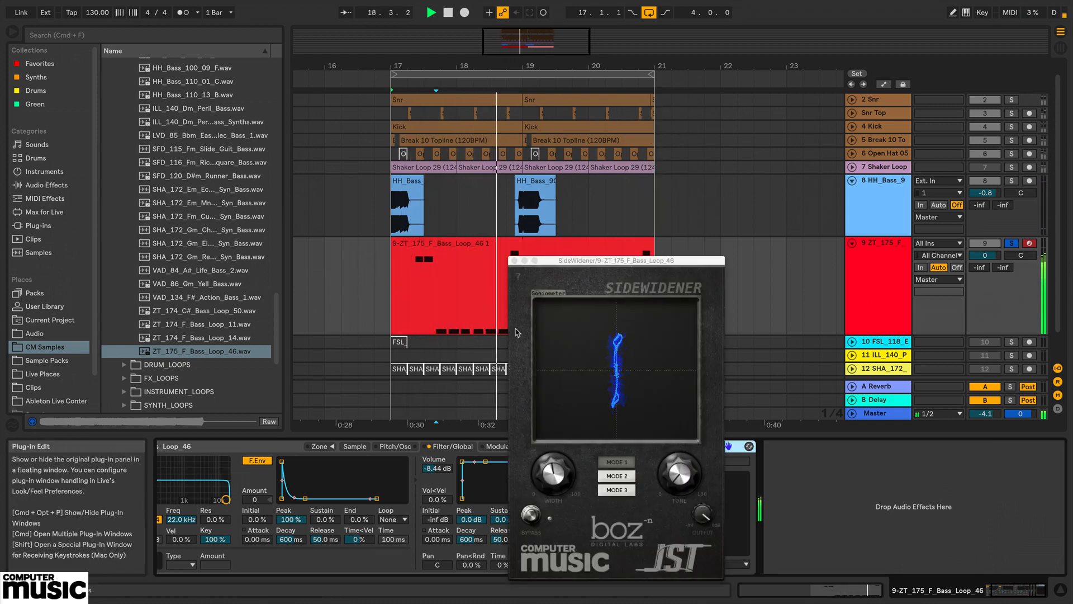
pyautogui.click(514, 261)
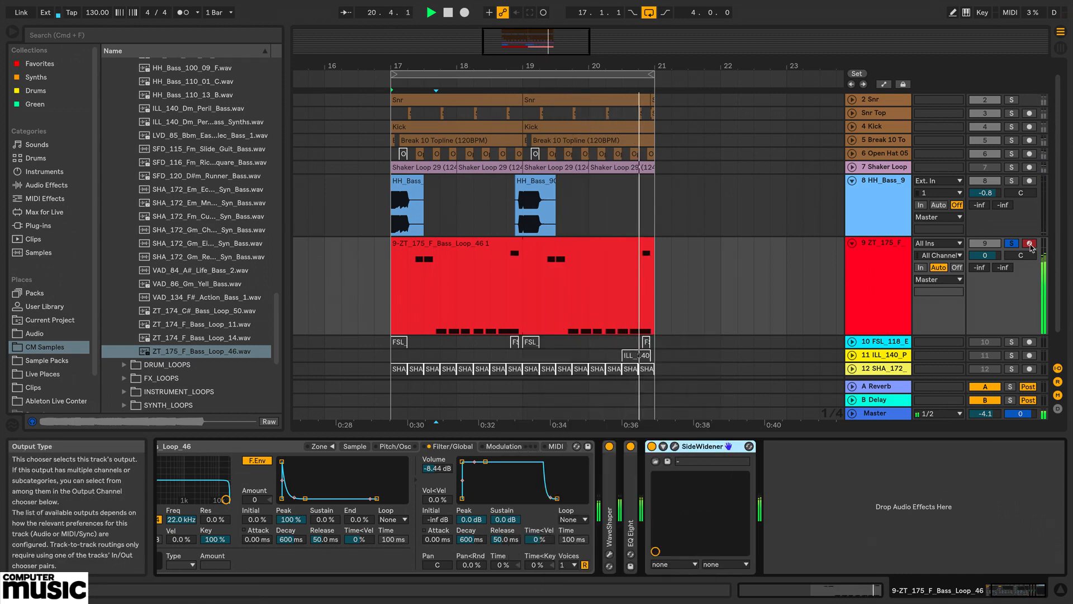
pyautogui.click(1012, 243)
pyautogui.click(863, 258)
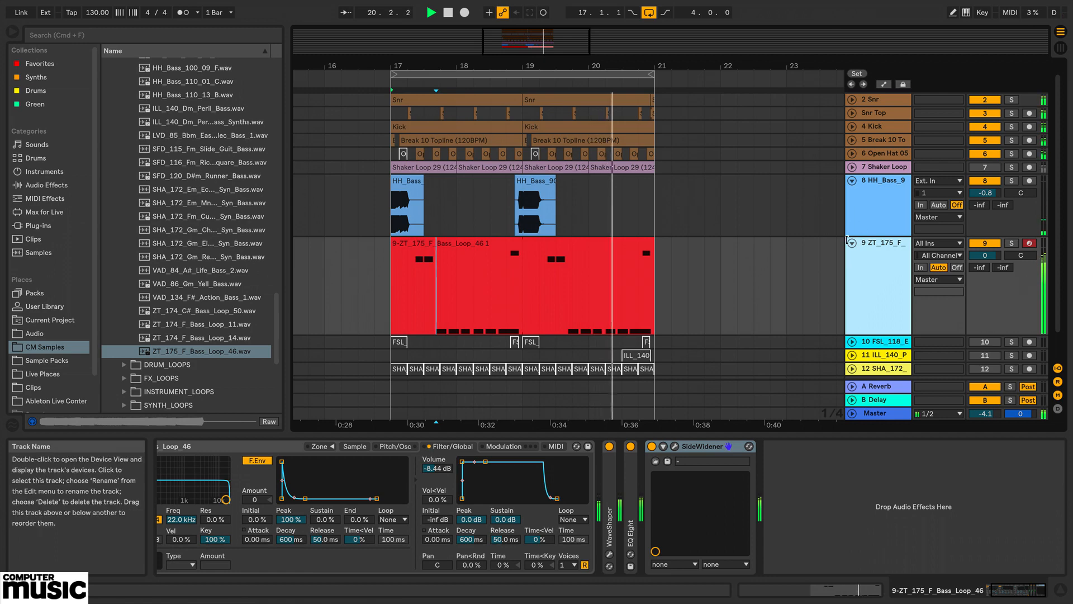
# Collapse the two bass tracks, activate the FSL_118_E_Flomph chord synth clips, and audition their track soloed.
pyautogui.click(852, 243)
pyautogui.click(851, 195)
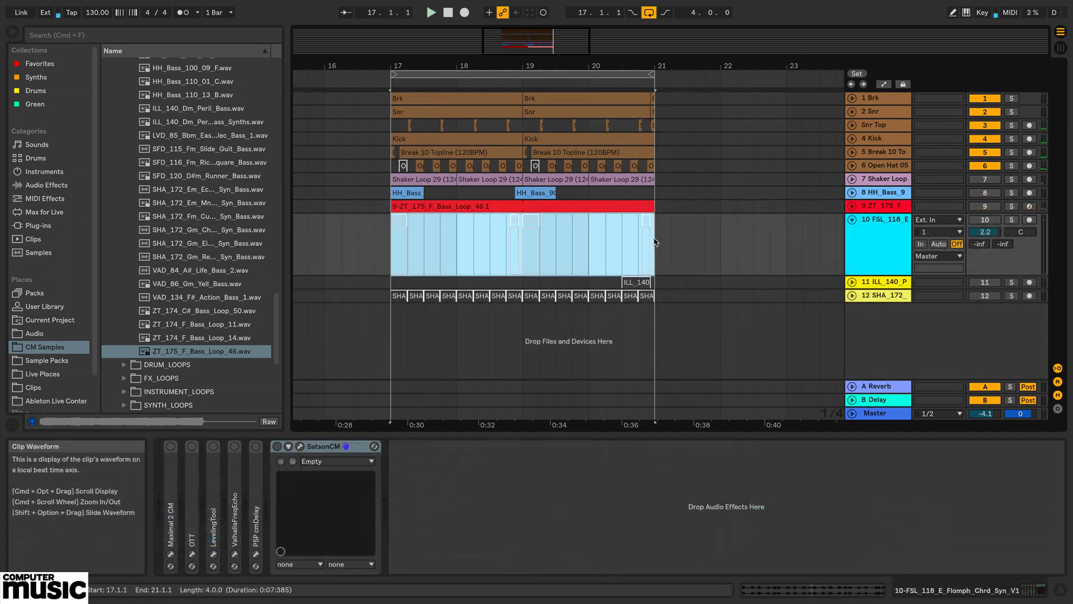
pyautogui.press('0')
pyautogui.moveTo(502, 53); pyautogui.dragTo(502, 90)
pyautogui.click(1012, 220)
pyautogui.press('space')
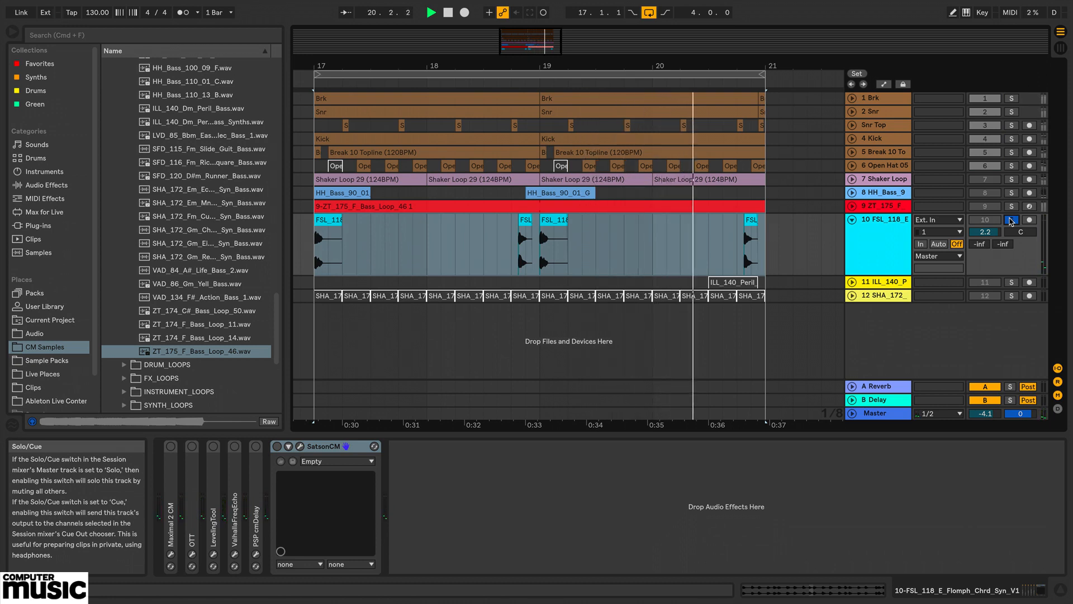
pyautogui.press('space')
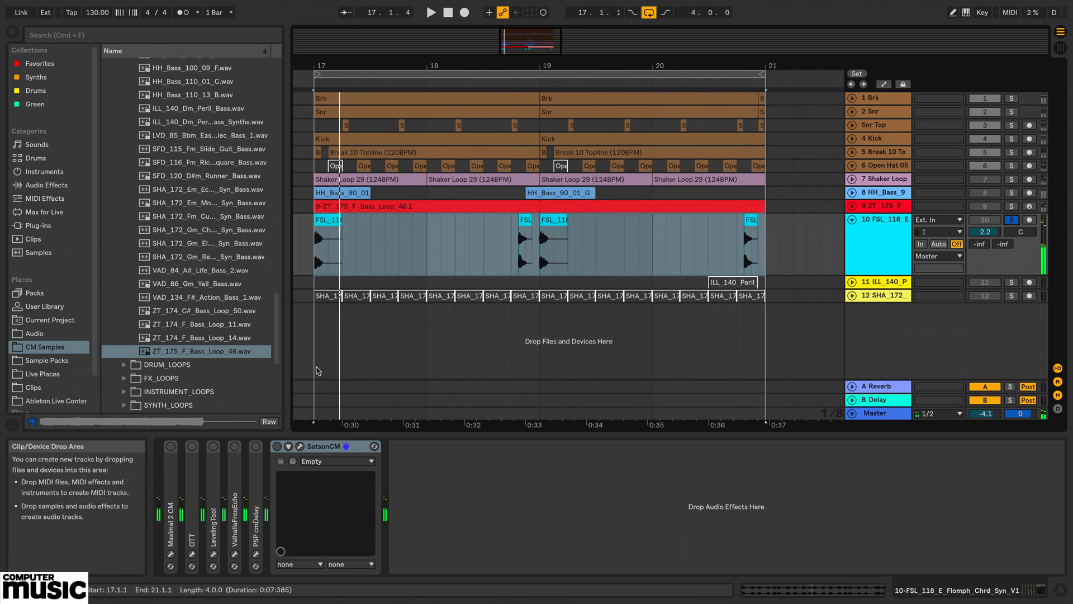
# Enable Maximal 2 CM on the FSL_118 chord synth track and audition it while viewing its Drive and Ceiling settings.
pyautogui.doubleClick(170, 519)
pyautogui.press('space')
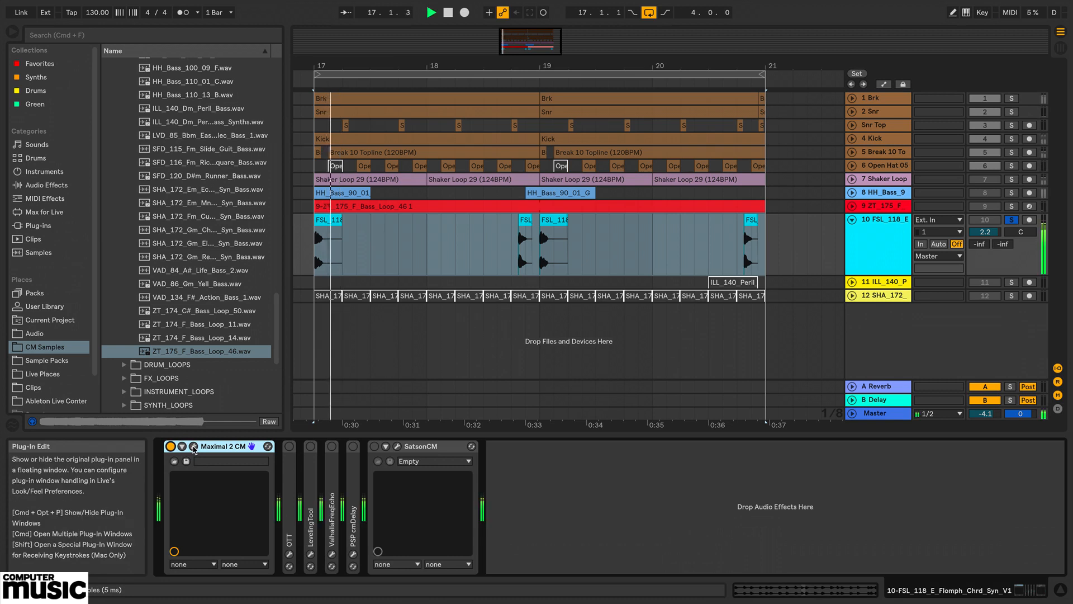
pyautogui.click(194, 446)
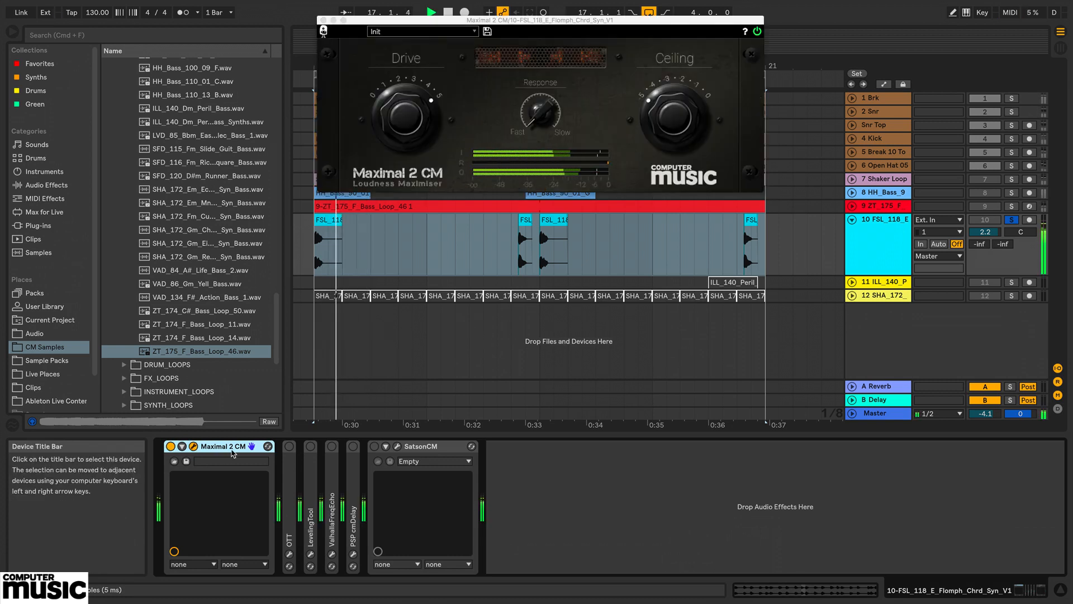
pyautogui.press('space')
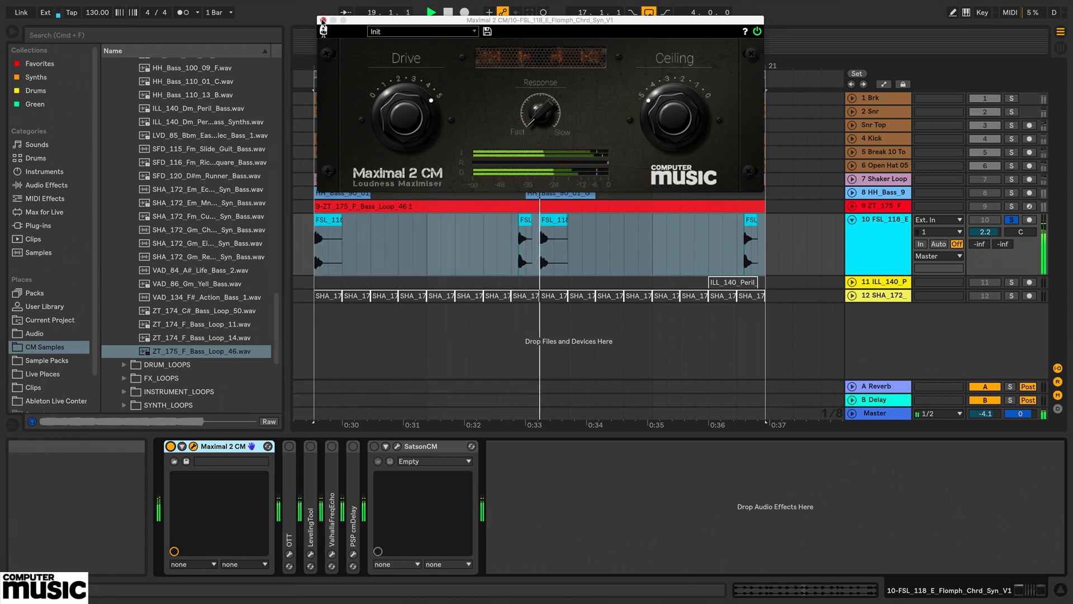
pyautogui.click(323, 20)
pyautogui.press('space')
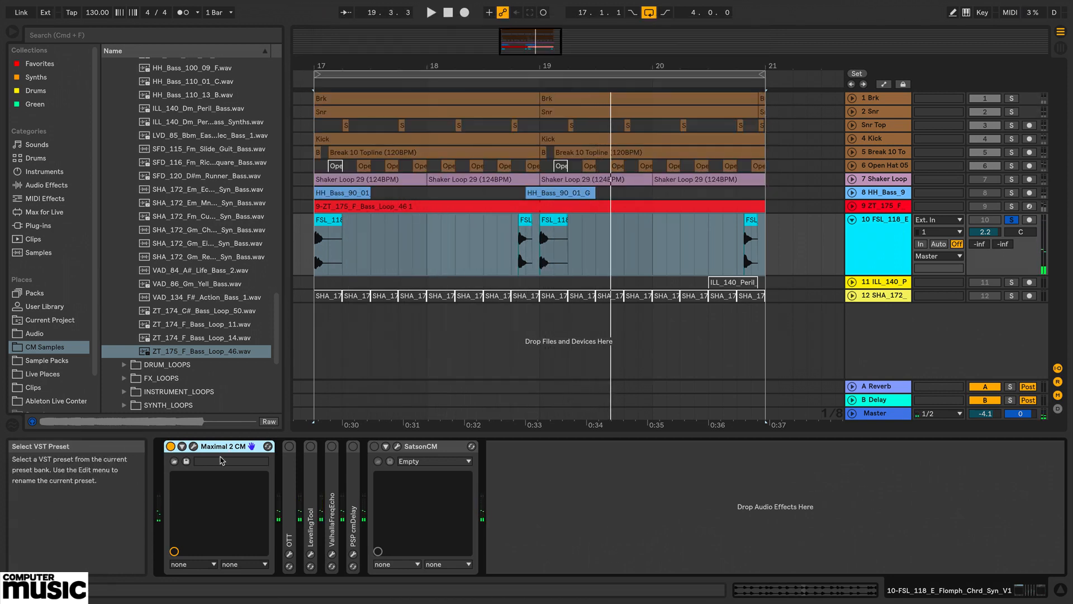
# Fold Maximal 2 CM, enable OTT on the FSL_118 chord synth track, and audition the chords with its window open.
pyautogui.doubleClick(224, 446)
pyautogui.doubleClick(194, 470)
pyautogui.click(192, 446)
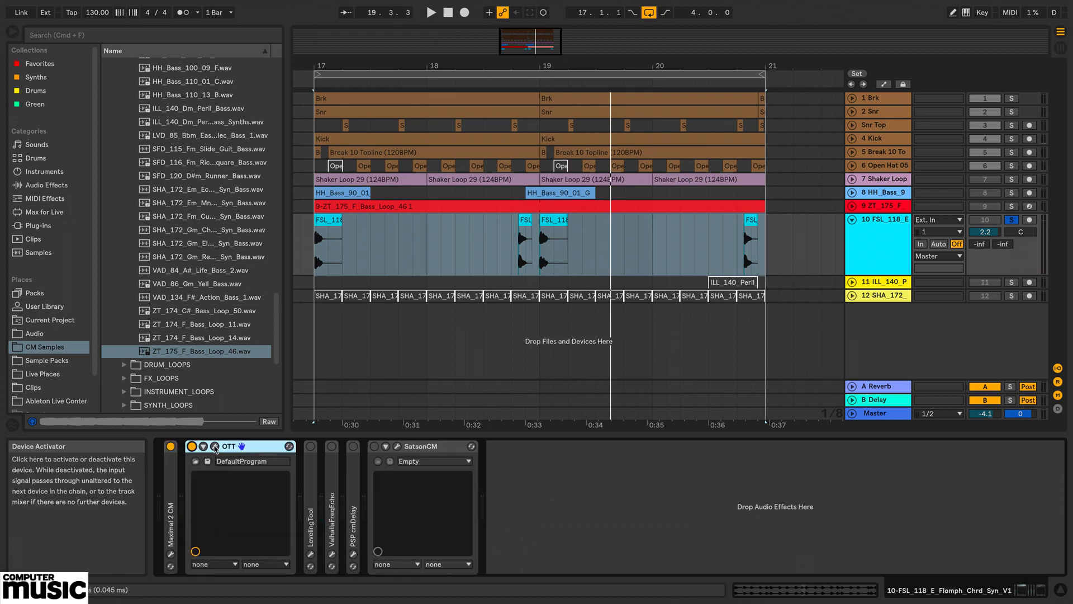
pyautogui.click(215, 446)
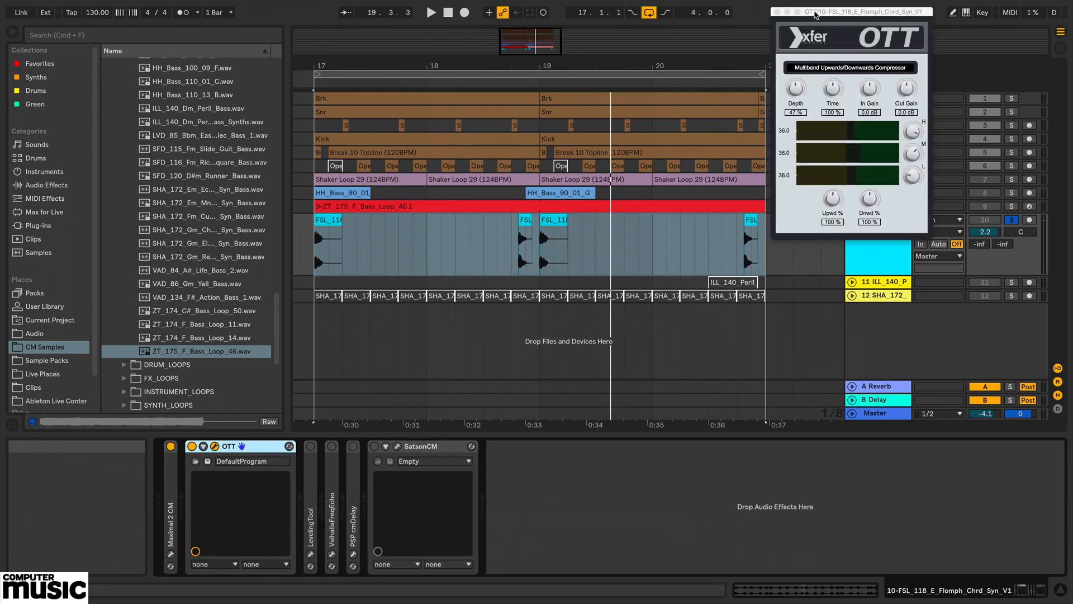
pyautogui.moveTo(812, 11); pyautogui.dragTo(486, 173)
pyautogui.press('space')
pyautogui.press('space')
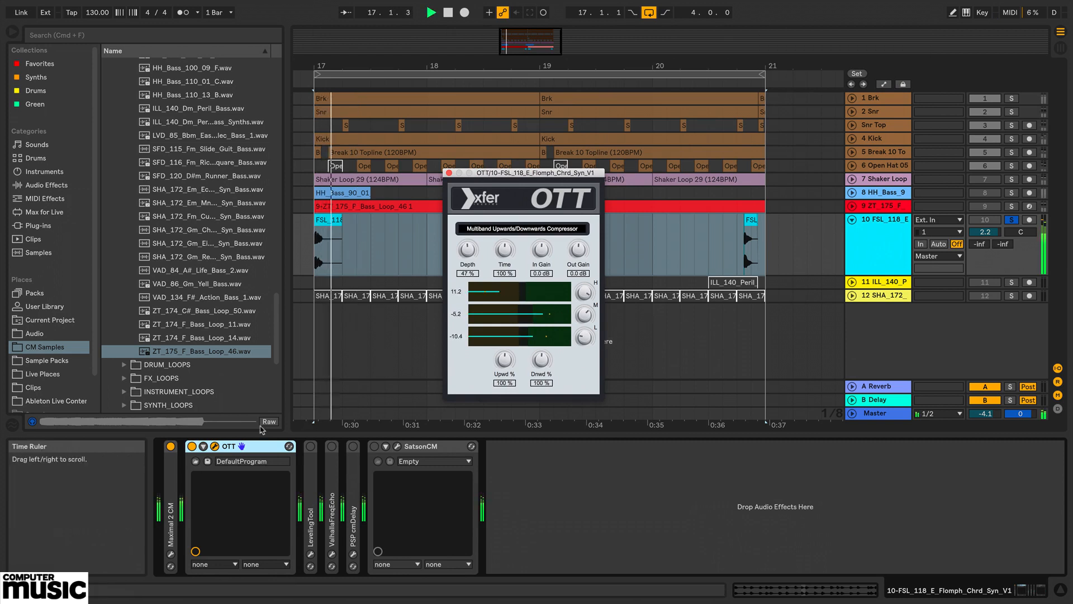
# Compare the FSL_118 chord synth with OTT bypassed and enabled, leave OTT on, and close its plug-in window.
pyautogui.press('space')
pyautogui.click(192, 446)
pyautogui.press('space')
pyautogui.press('space')
pyautogui.click(192, 446)
pyautogui.press('space')
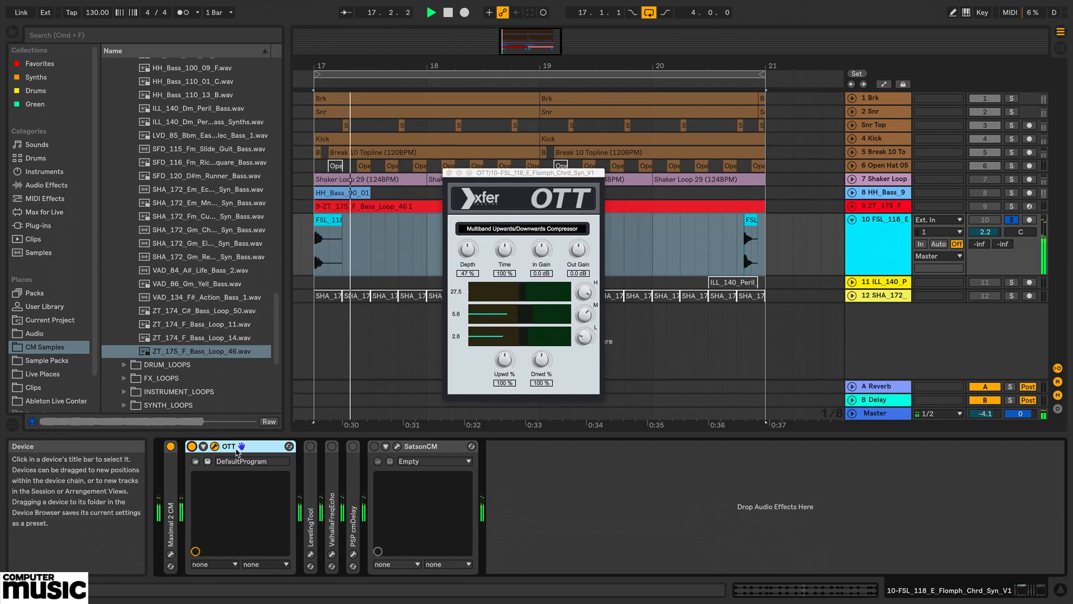
pyautogui.press('space')
pyautogui.press('space')
pyautogui.press('space')
pyautogui.click(450, 173)
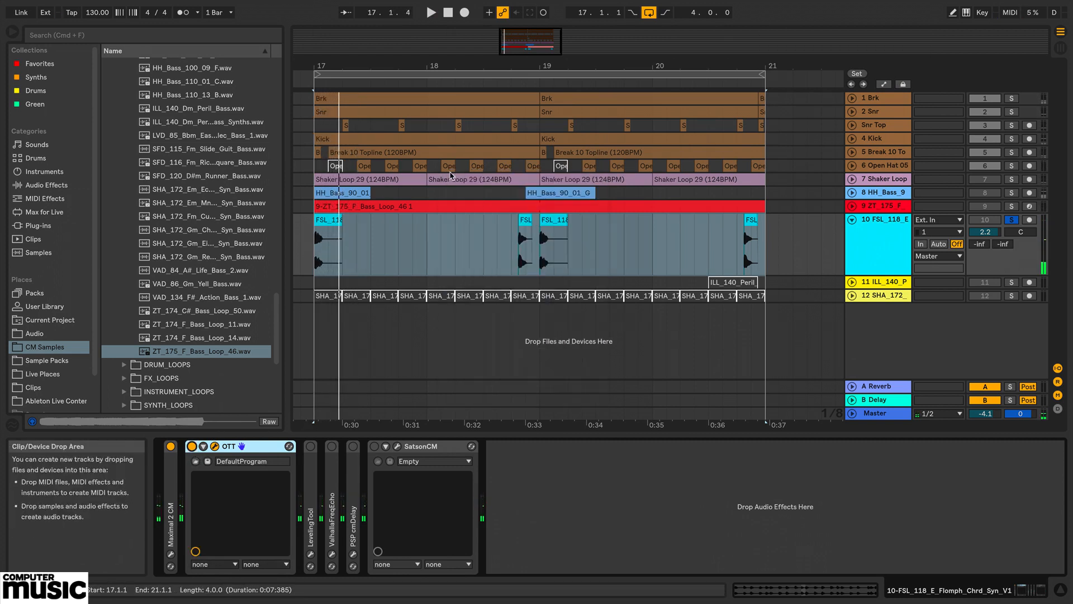
# Fold OTT, enable LevelingTool on the FSL_118 chord synth track, and audition it with its window open, first soloed and in the mix.
pyautogui.doubleClick(250, 450)
pyautogui.doubleClick(214, 472)
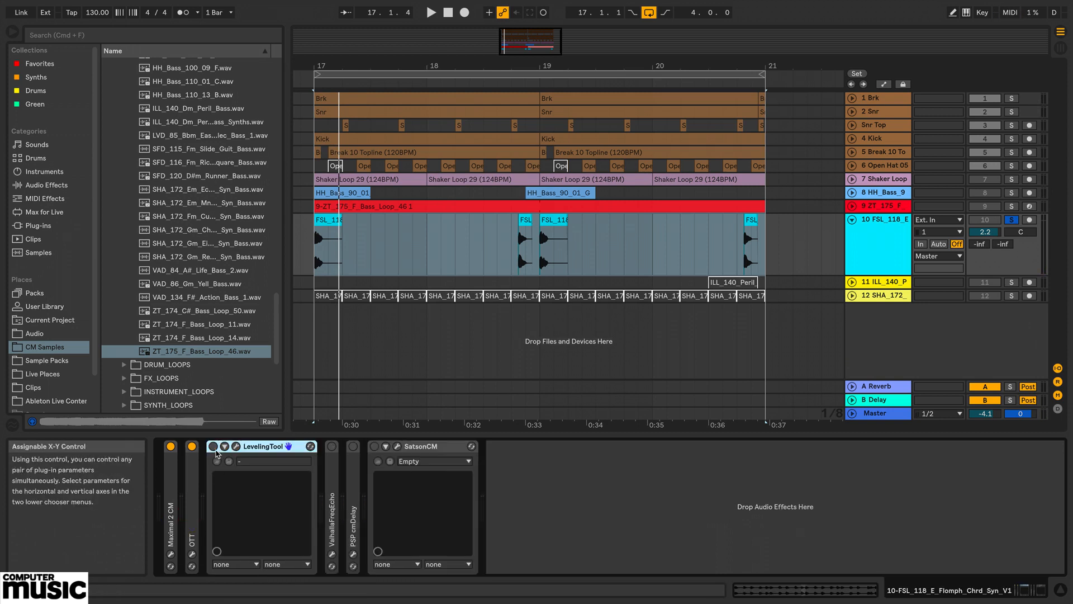
pyautogui.click(213, 446)
pyautogui.click(236, 446)
pyautogui.press('space')
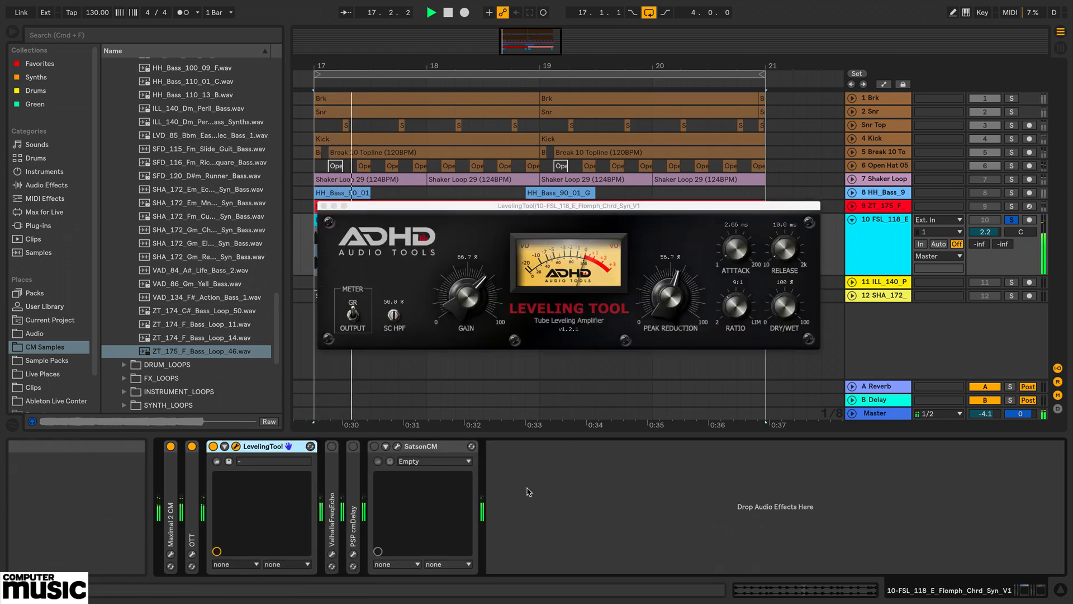
pyautogui.click(1012, 220)
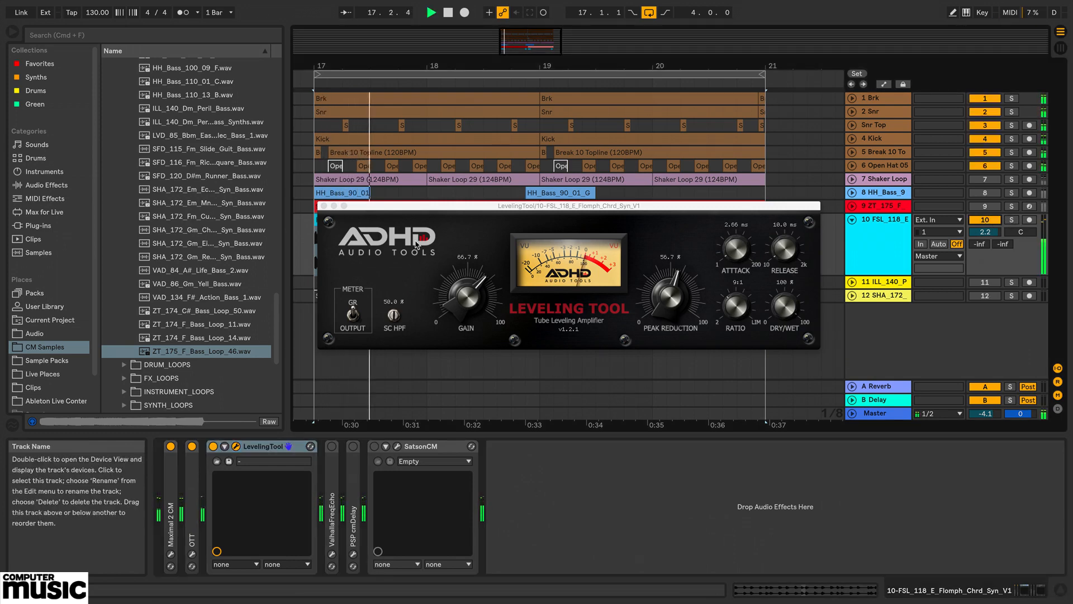
pyautogui.press('space')
pyautogui.click(325, 206)
# Enable ValhallaFreqEcho on the FSL_118 chord synth track and audition the track soloed while viewing the echo settings.
pyautogui.click(332, 446)
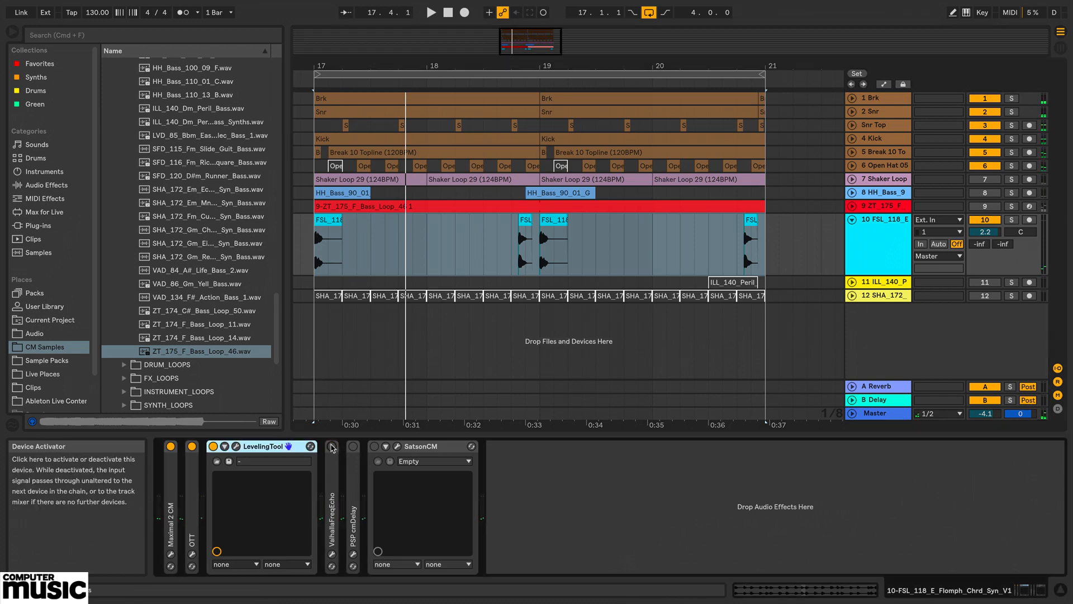
pyautogui.press('space')
pyautogui.doubleClick(335, 482)
pyautogui.click(354, 446)
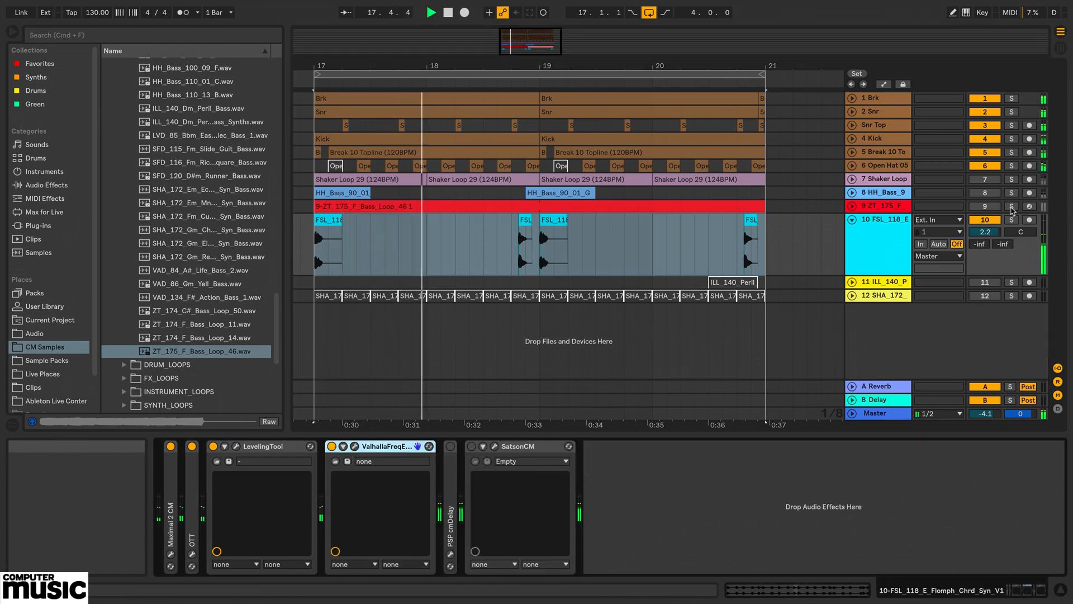
pyautogui.click(1012, 219)
pyautogui.click(355, 446)
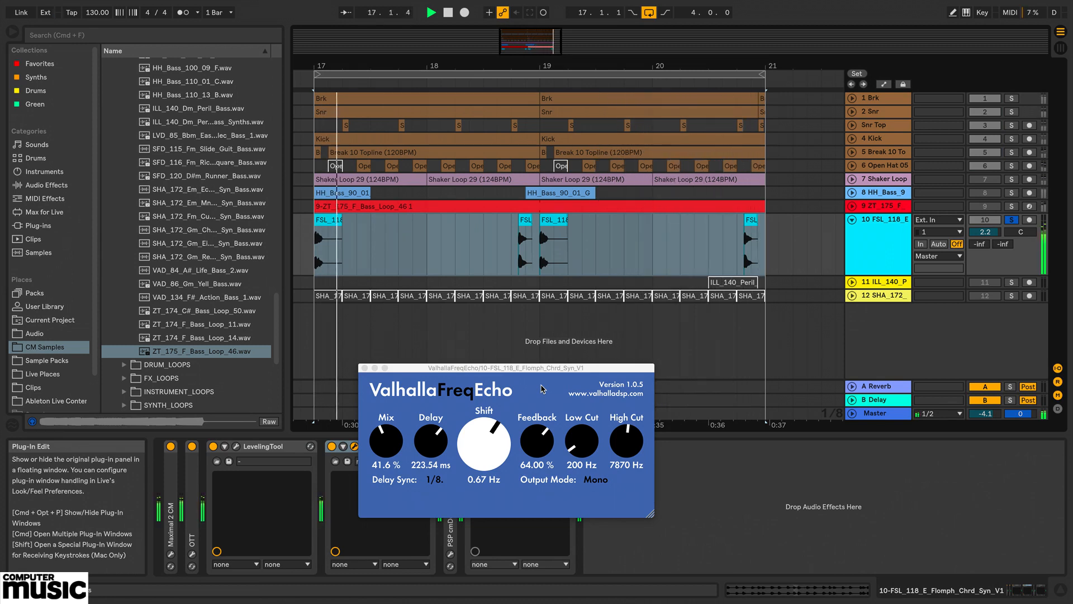
pyautogui.click(365, 368)
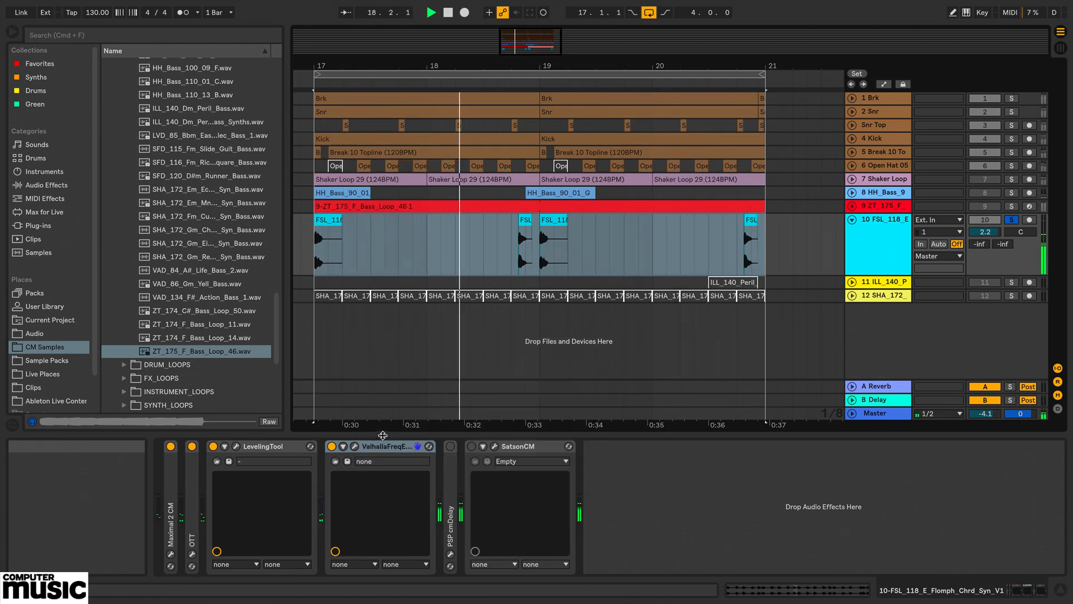
# Fold ValhallaFreqEcho, enable PSP cmDelay on the FSL_118 chord synth track, and audition it with its window open.
pyautogui.doubleClick(385, 446)
pyautogui.doubleClick(354, 456)
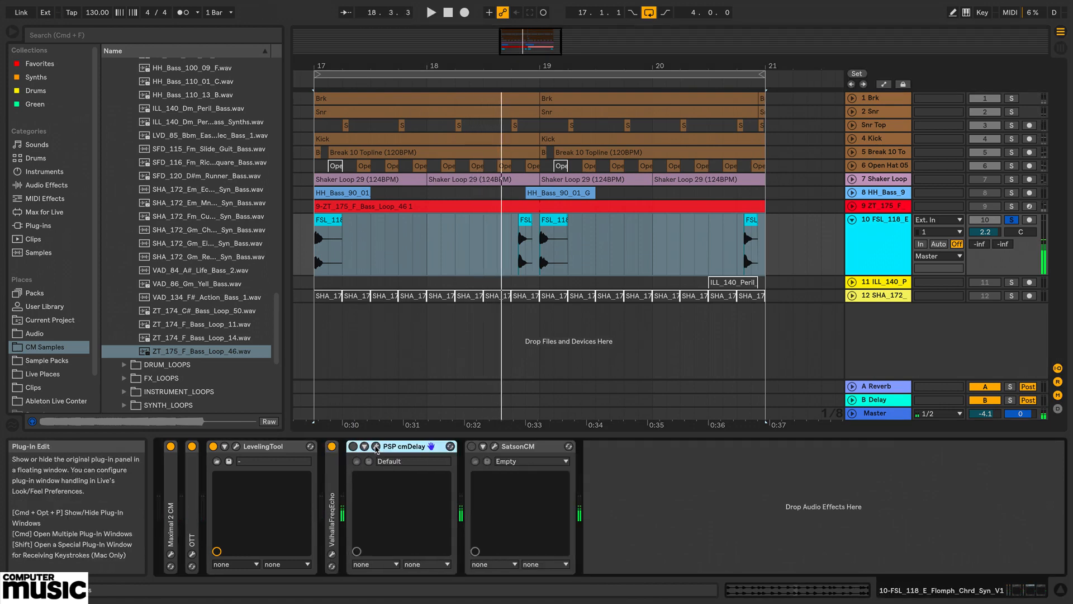
pyautogui.click(375, 446)
pyautogui.moveTo(858, 285); pyautogui.dragTo(644, 175)
pyautogui.press('space')
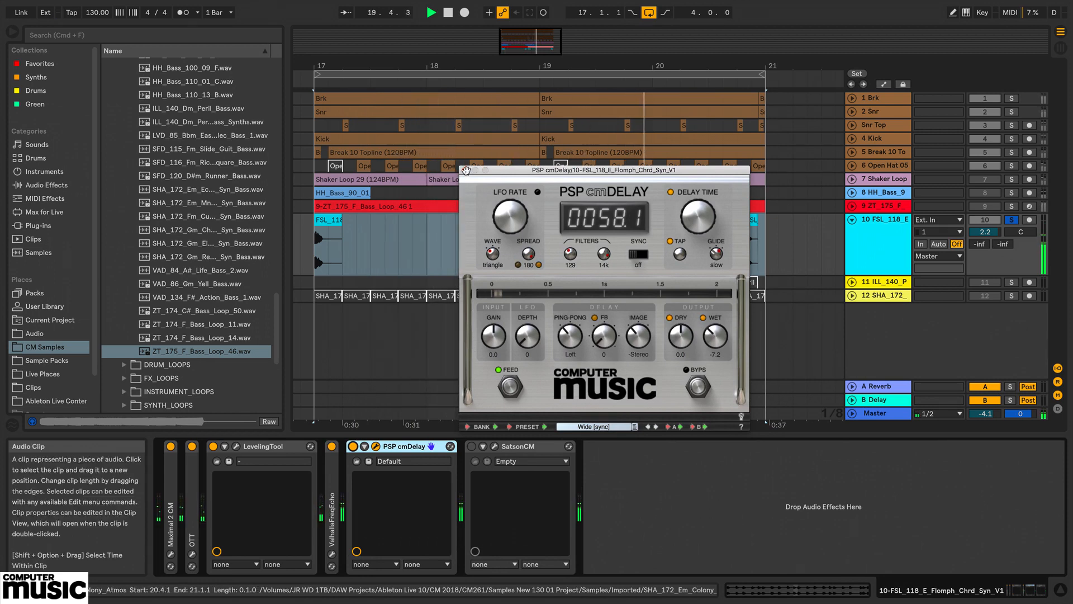
pyautogui.click(466, 170)
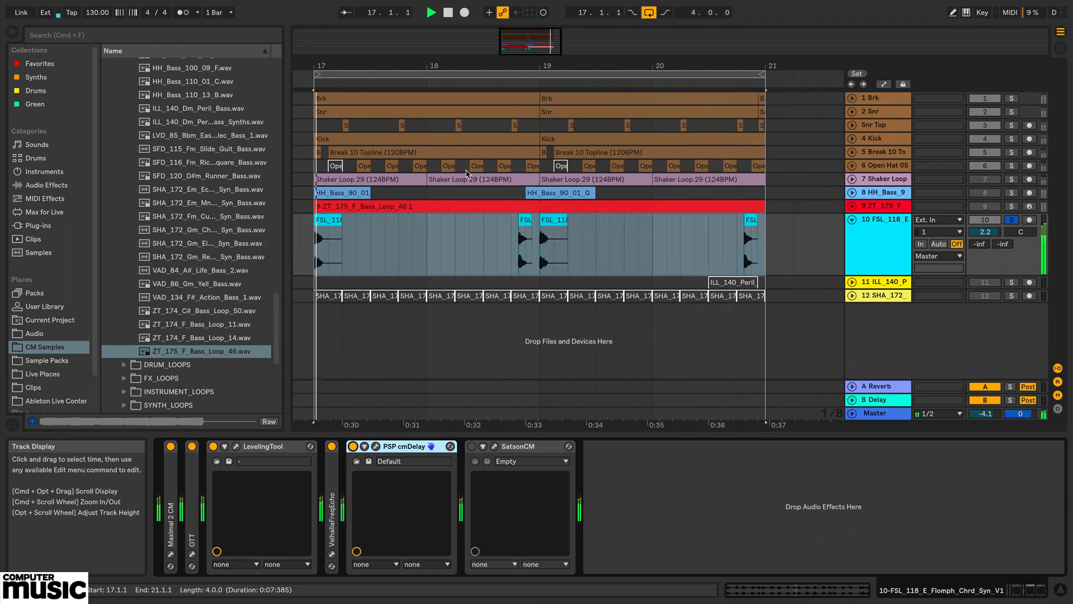
# Enable SatsonCM on the FSL_118 chord synth track, check its plug-in window, and unsolo the track to hear it in the mix.
pyautogui.click(494, 446)
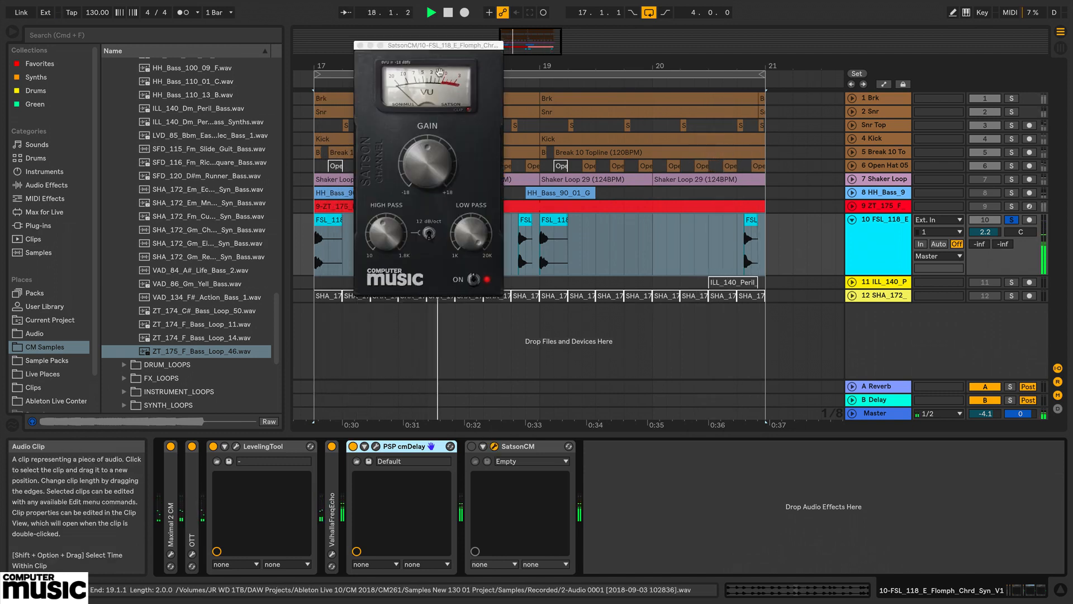
pyautogui.click(472, 446)
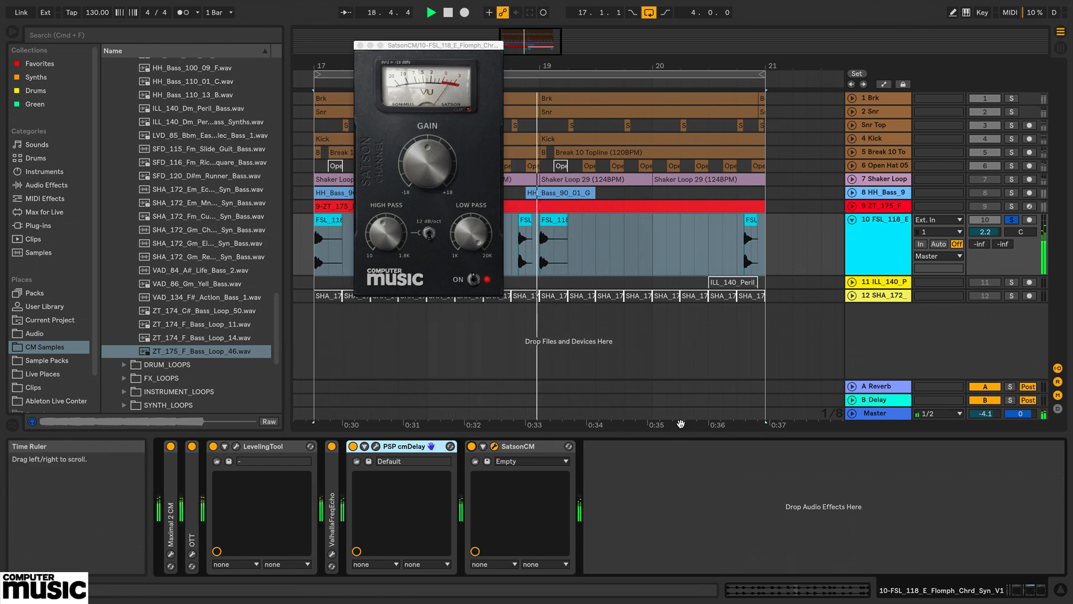
pyautogui.click(360, 45)
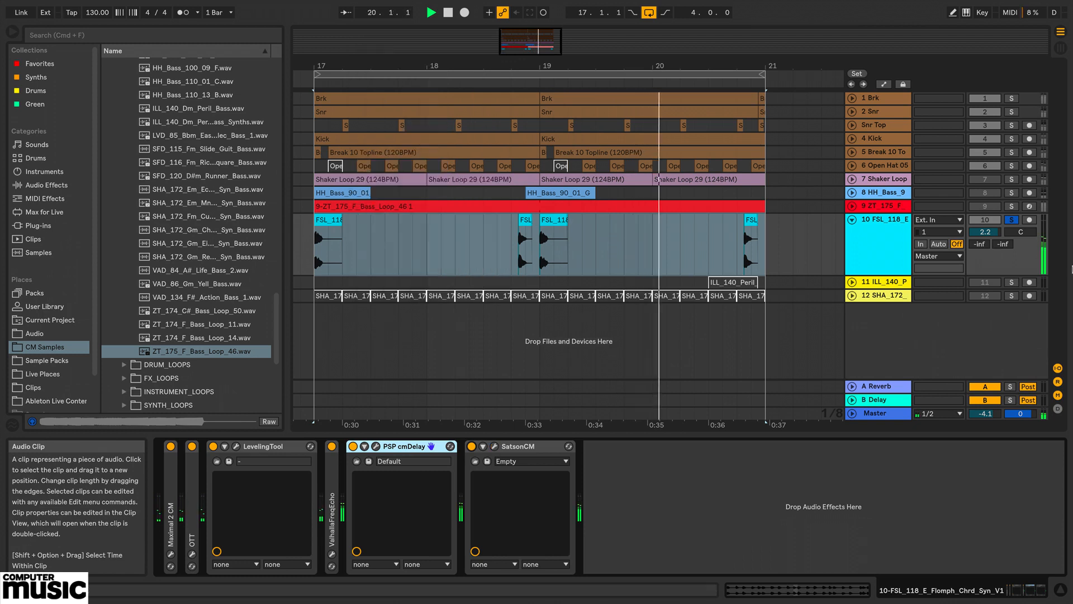
pyautogui.click(1012, 220)
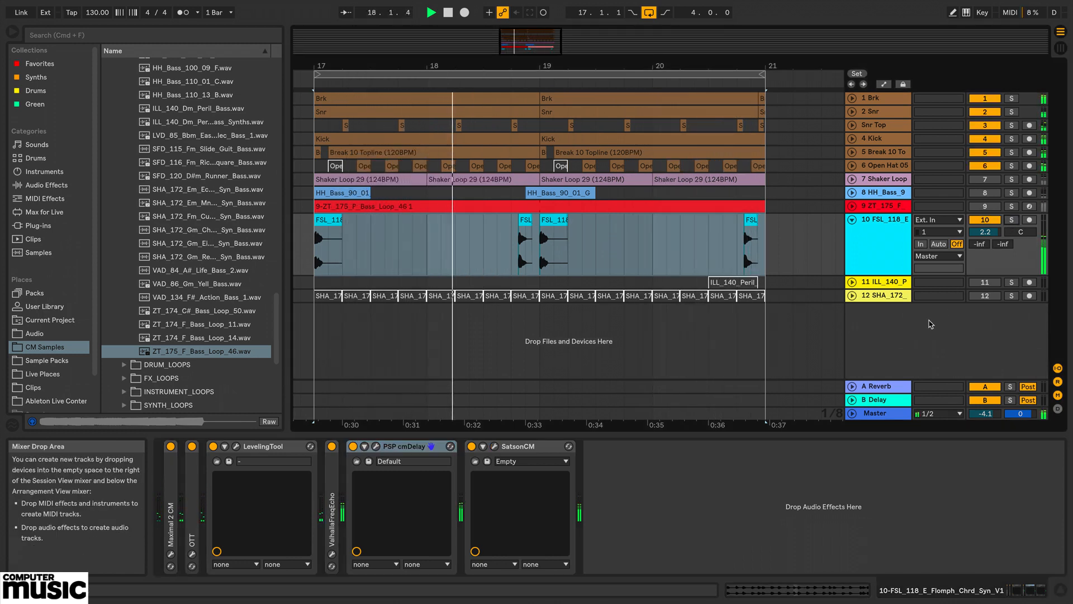
# Fold the remaining open effects in the FSL_118 chord synth chain and collapse the track.
pyautogui.doubleClick(266, 445)
pyautogui.doubleClick(268, 446)
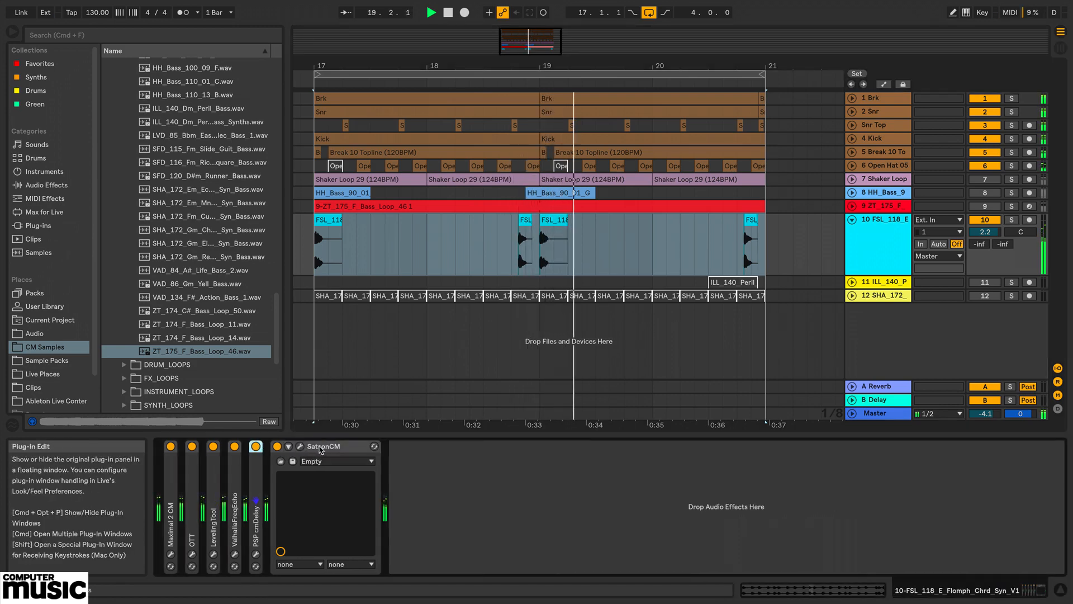
pyautogui.doubleClick(274, 445)
pyautogui.click(852, 219)
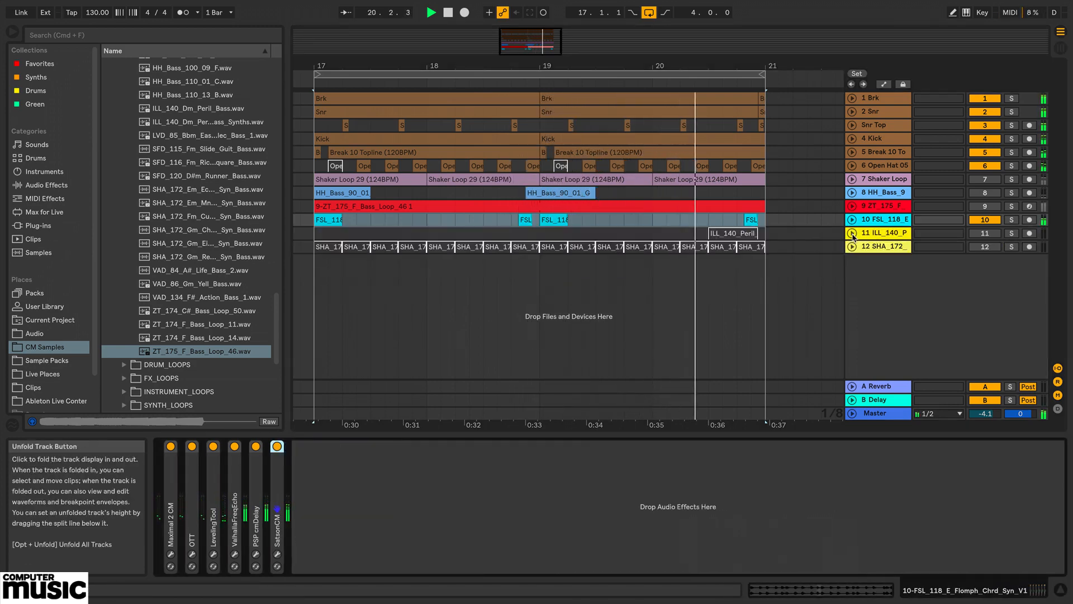
# Unfold the ILL_140_Peril_Vox track, activate its vocal clip, and audition the track soloed.
pyautogui.click(852, 233)
pyautogui.click(880, 238)
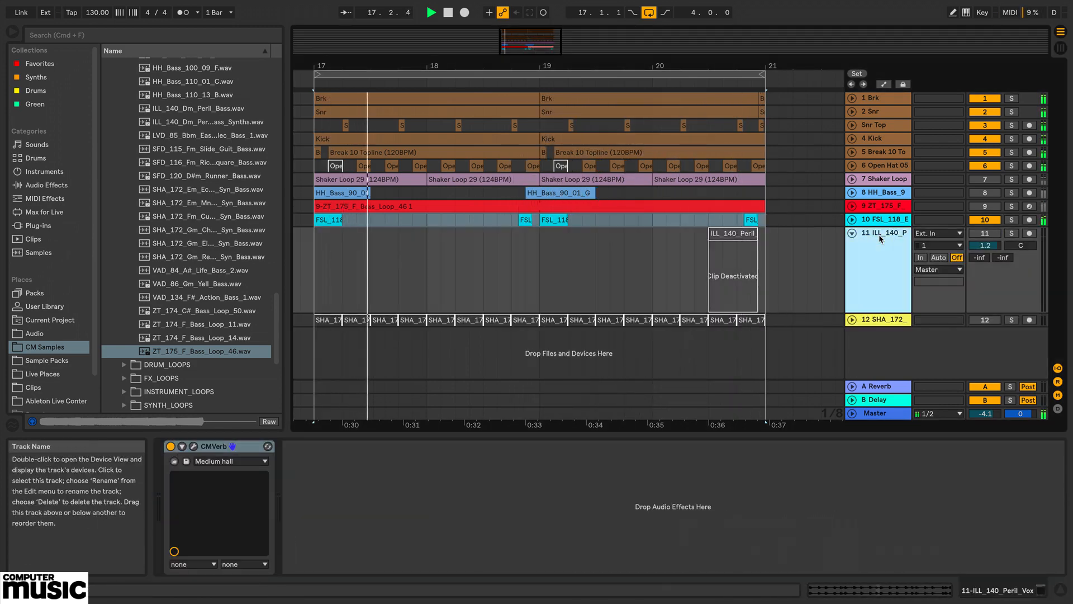
pyautogui.click(733, 234)
pyautogui.press('0')
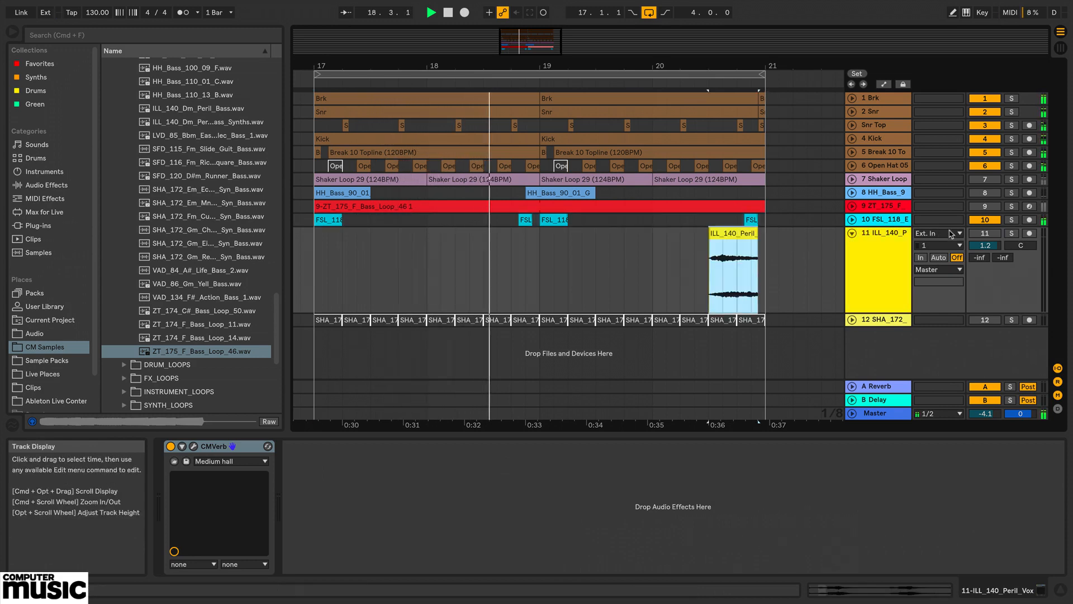
pyautogui.click(1011, 234)
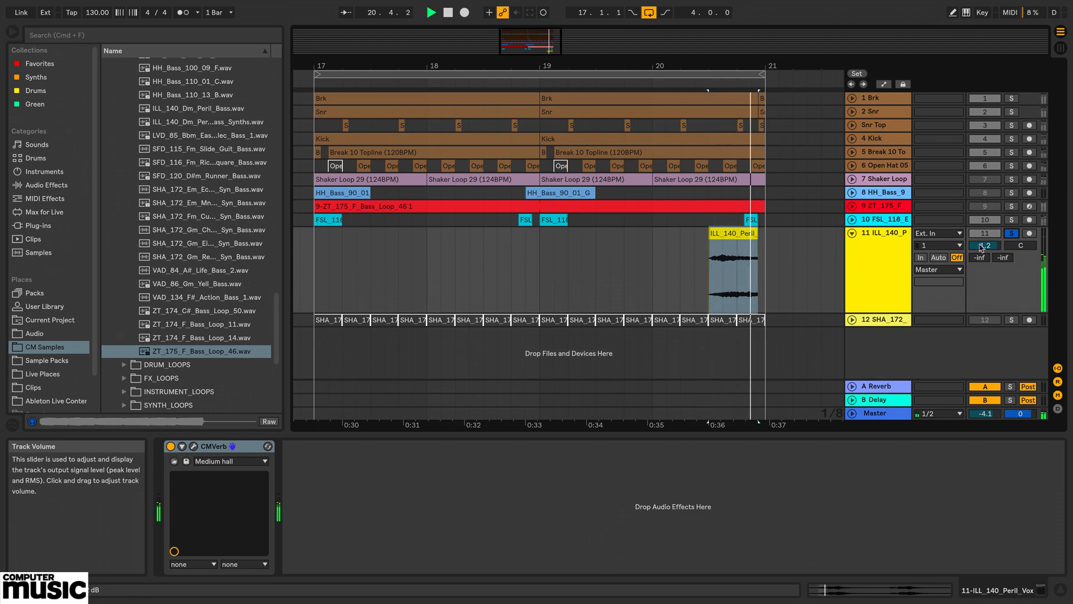
# View CMVerb's settings on the ILL_140_Peril_Vox track, compare the vocal with the reverb bypassed, and close the plug-in window.
pyautogui.press('space')
pyautogui.click(194, 447)
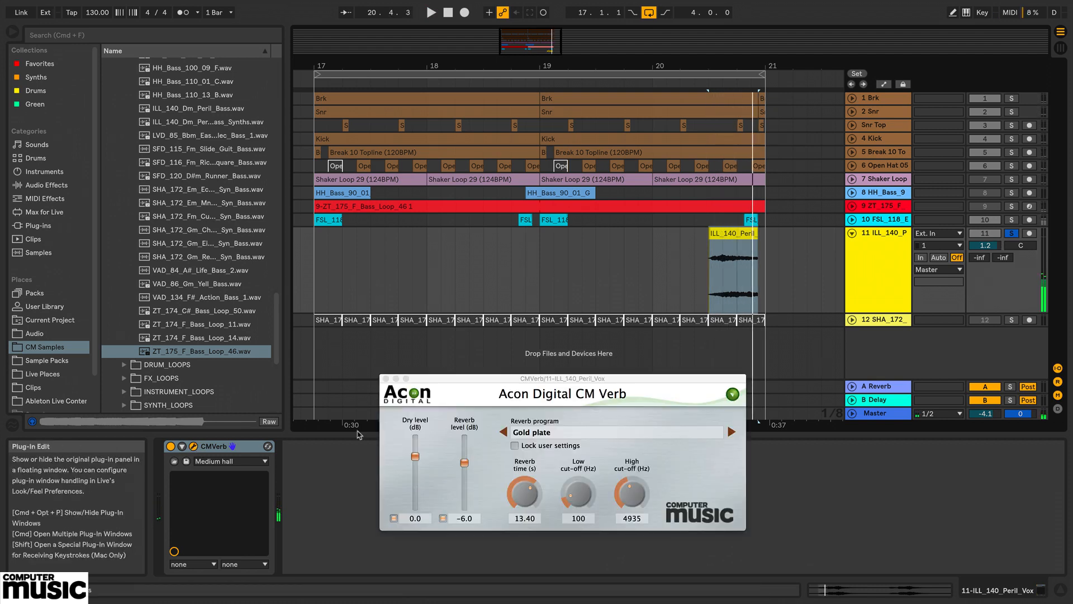
pyautogui.click(170, 446)
pyautogui.press('space')
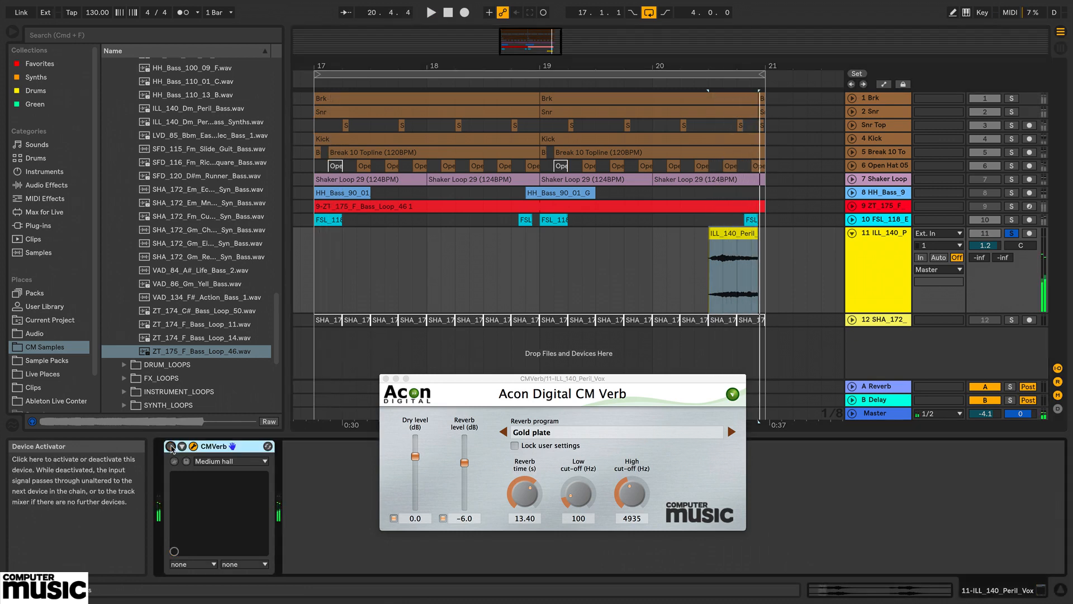
pyautogui.click(385, 379)
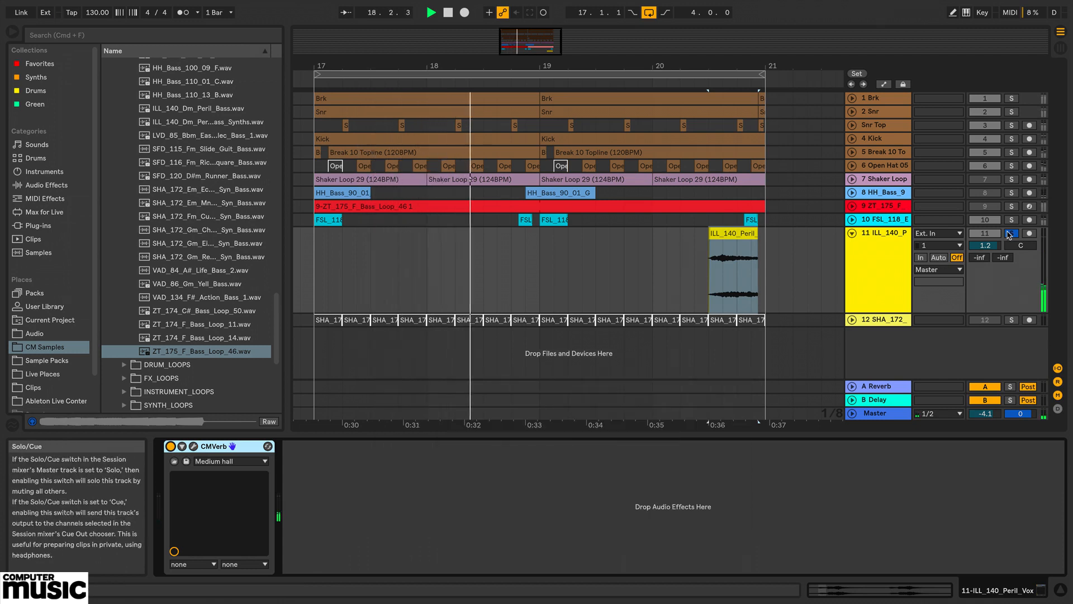
# Collapse the vocal track, activate all SHA_172_Em_Colony_Atmos clips across the four-bar loop, and audition their track soloed.
pyautogui.click(853, 234)
pyautogui.click(851, 247)
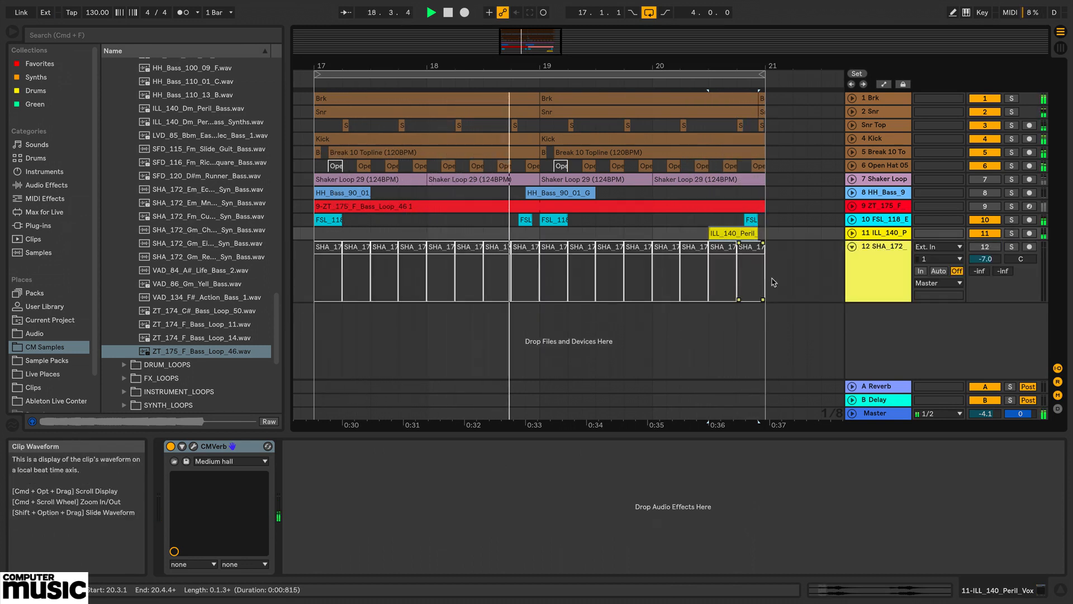
pyautogui.moveTo(763, 274); pyautogui.dragTo(319, 276)
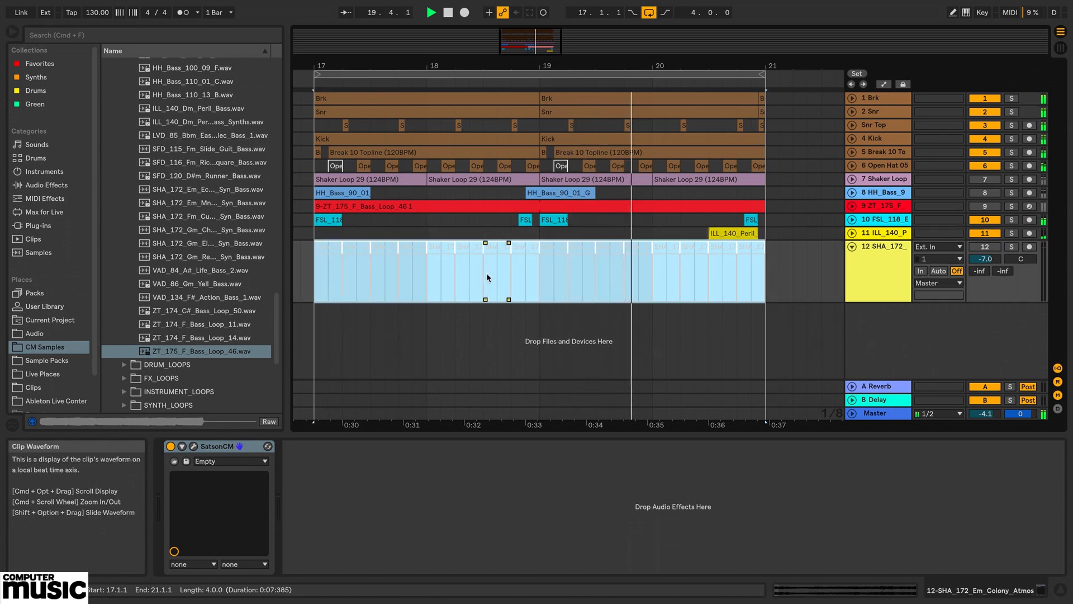
pyautogui.press('0')
pyautogui.click(1012, 248)
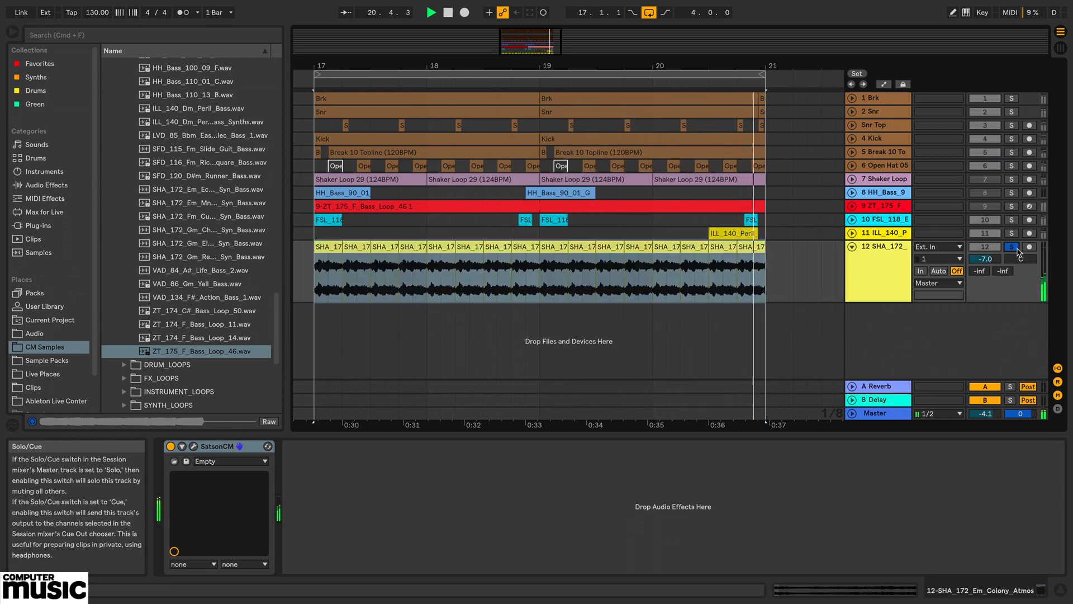
# View SatsonCM's settings on the SHA_172 atmosphere track and compare the sound with the plug-in bypassed and enabled.
pyautogui.doubleClick(885, 251)
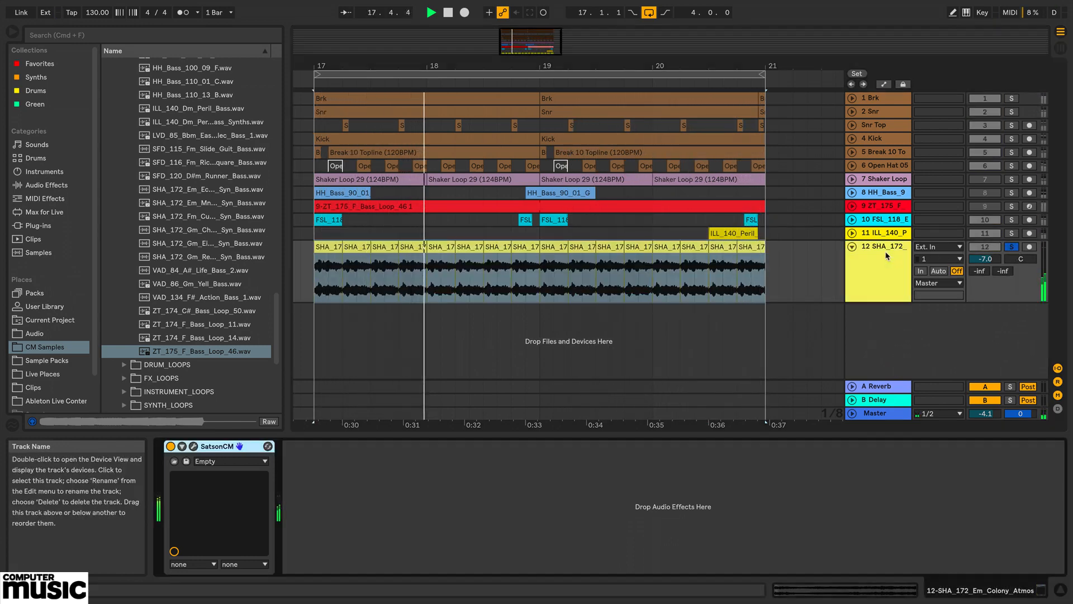
pyautogui.click(882, 250)
pyautogui.click(193, 447)
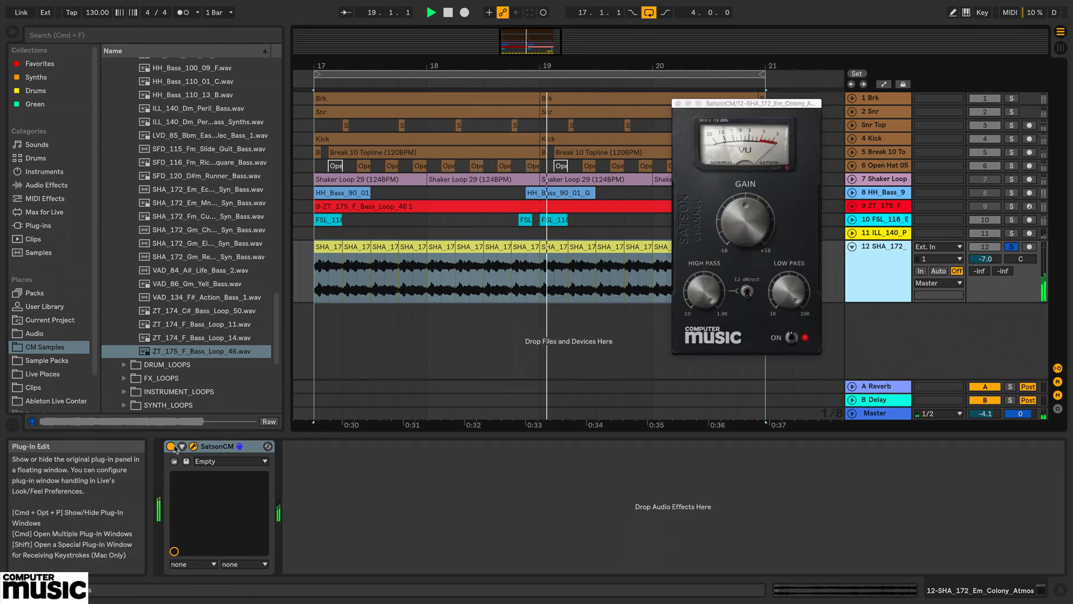
pyautogui.click(170, 446)
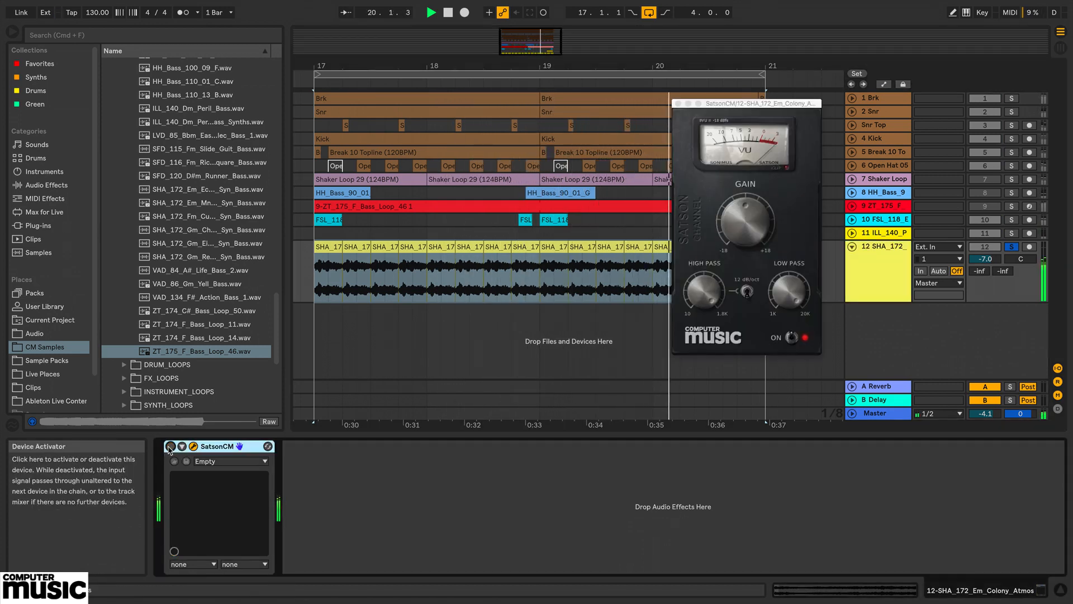
pyautogui.click(170, 446)
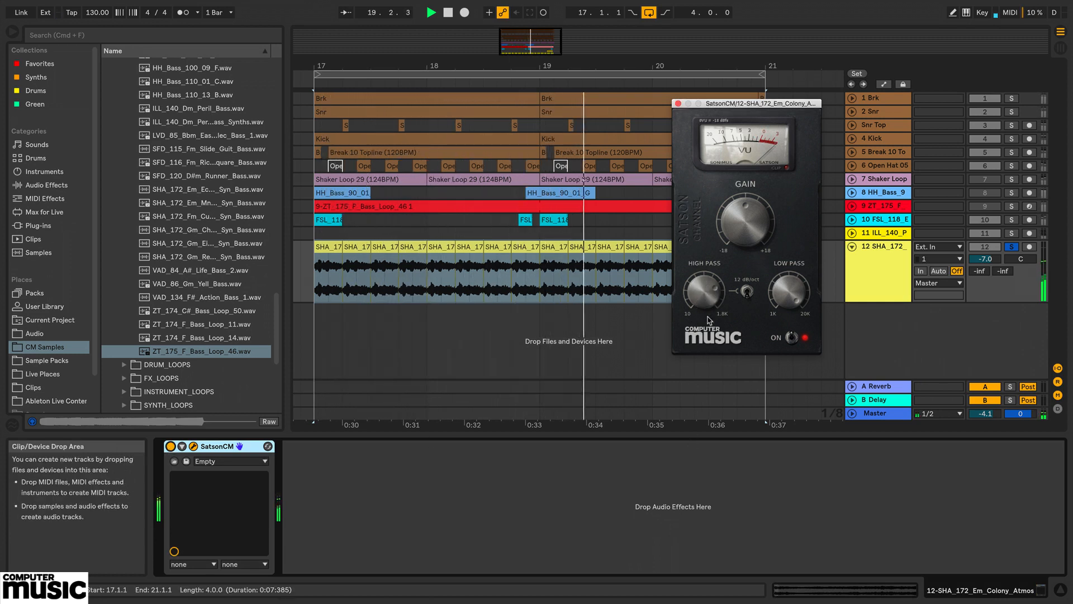
# Unsolo the SHA_172 atmosphere track to hear it in the mix and close the SatsonCM window.
pyautogui.click(979, 249)
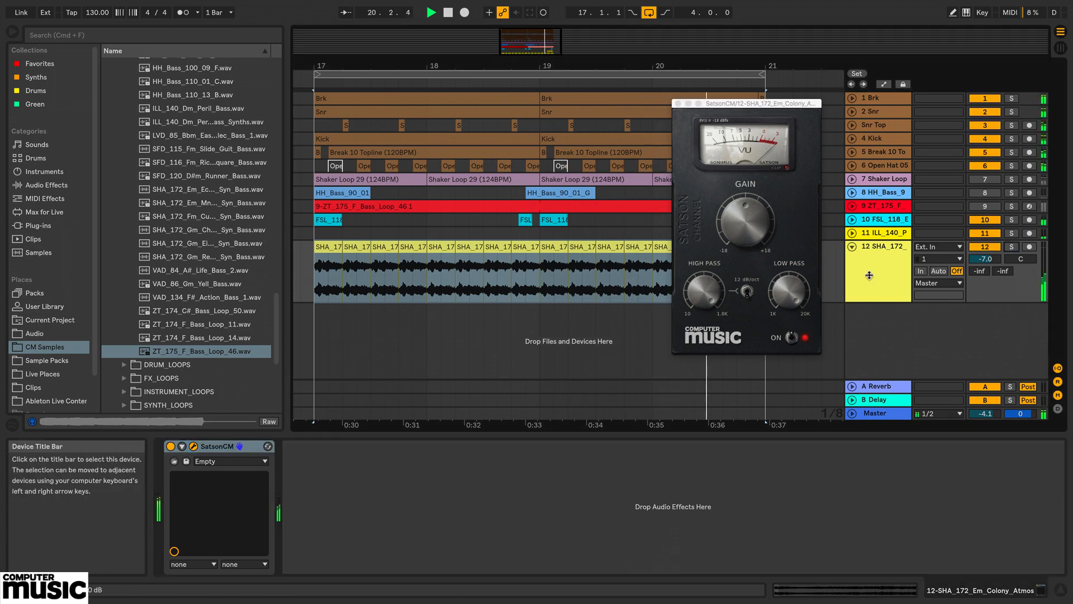
pyautogui.moveTo(698, 284); pyautogui.dragTo(698, 294)
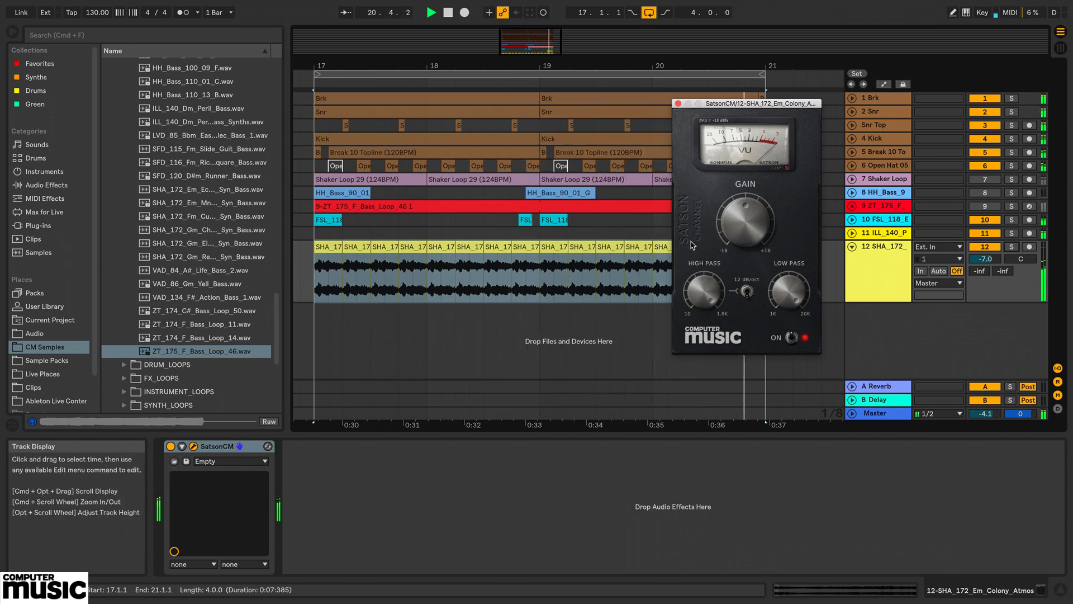
pyautogui.click(678, 103)
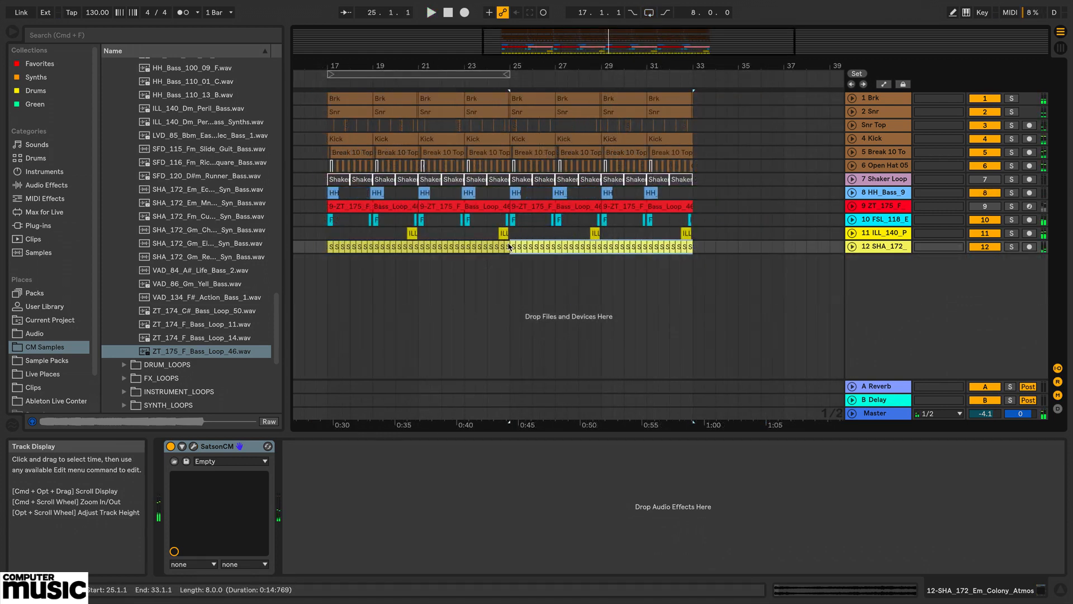
# Deactivate the SHA_172 atmosphere clips between bars 25 and 33 of the arrangement.
pyautogui.click(544, 235)
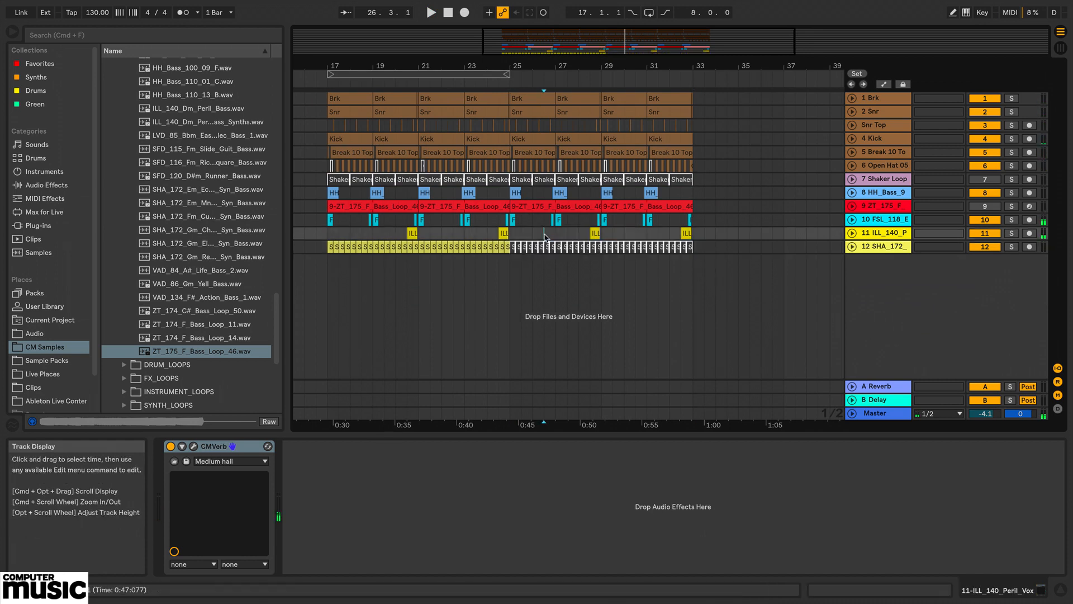
# Deactivate the FSL_118 chord clips from just before bar 25 to bar 33.
pyautogui.moveTo(590, 218); pyautogui.dragTo(512, 223)
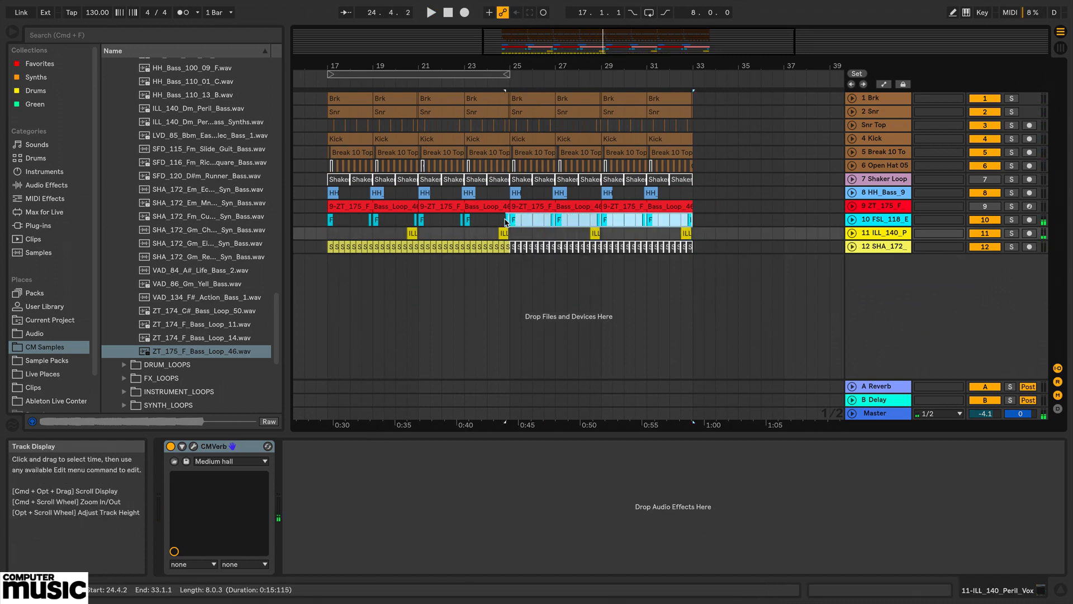
pyautogui.click(532, 235)
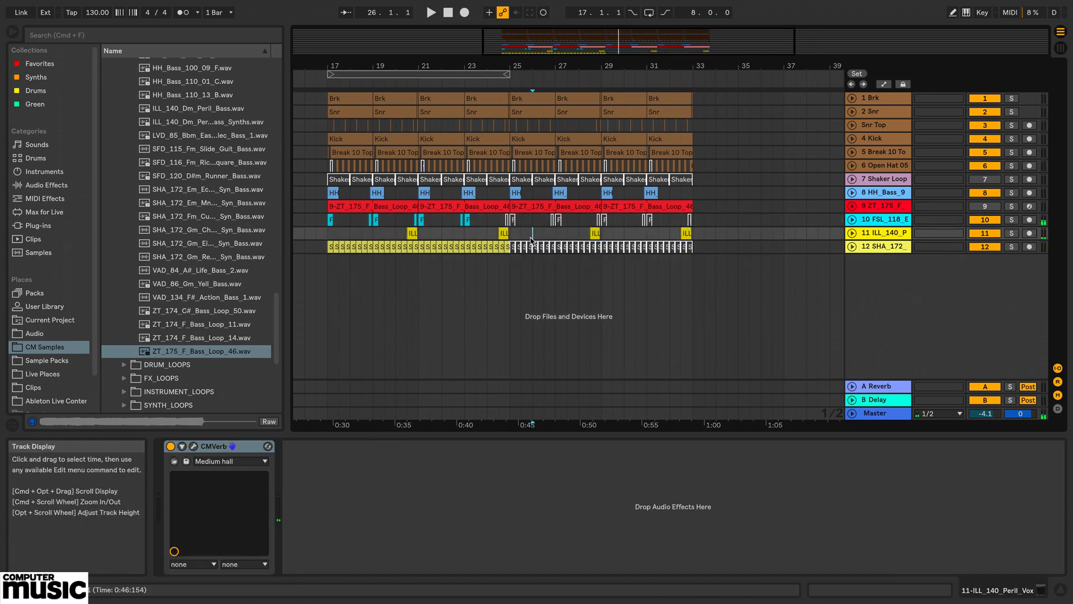
# Deactivate the ZT_175_F_Bass_Loop and HH_Bass clips between bars 17 and 25, playing the arrangement from bar 17.
pyautogui.click(494, 208)
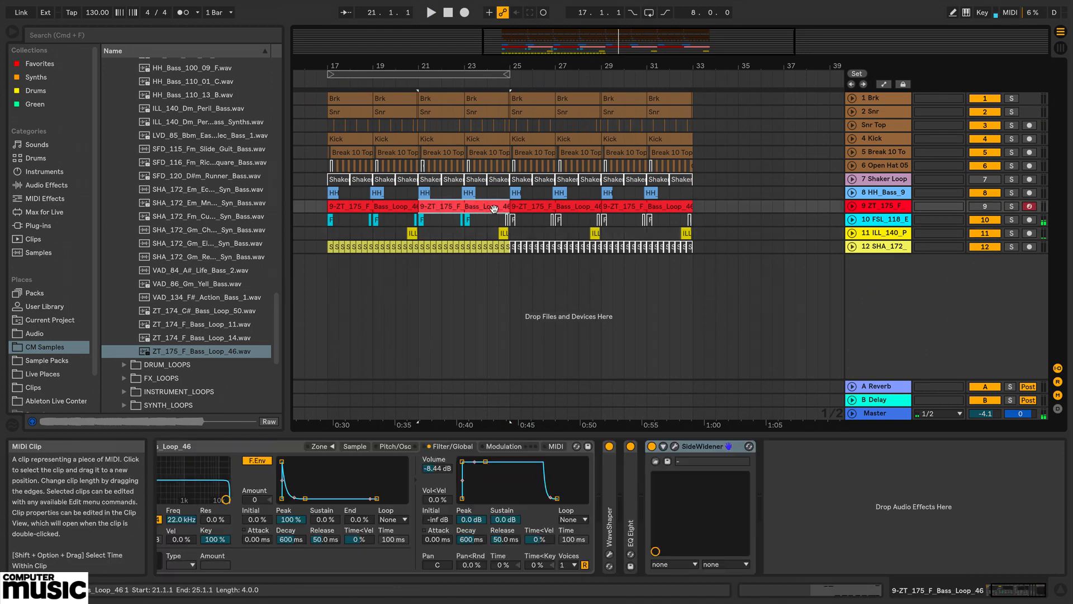
pyautogui.click(381, 207)
pyautogui.press('0')
pyautogui.click(323, 206)
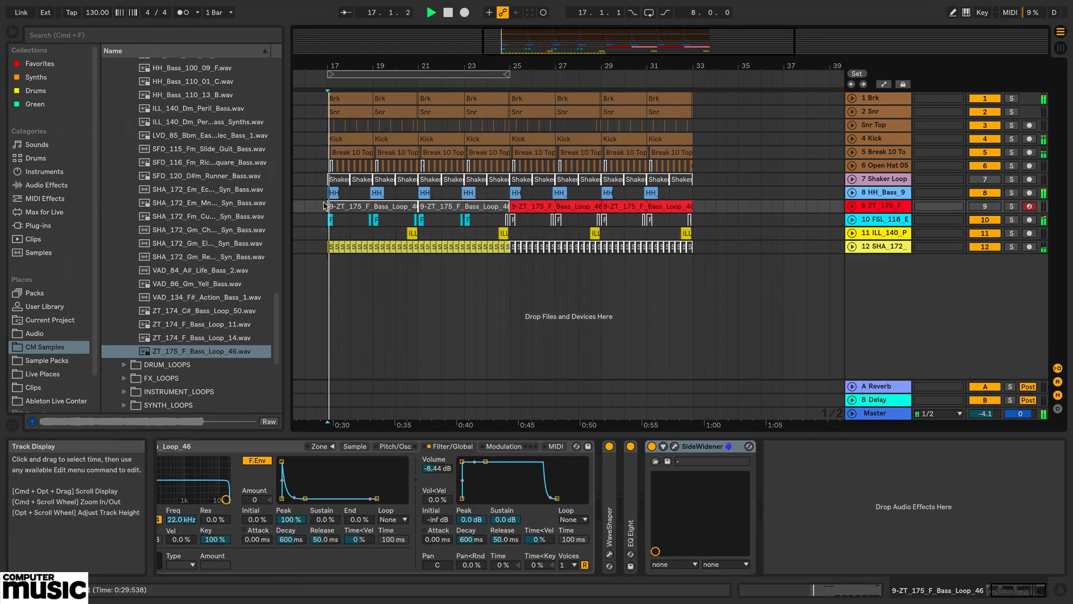
pyautogui.moveTo(327, 195); pyautogui.dragTo(506, 193)
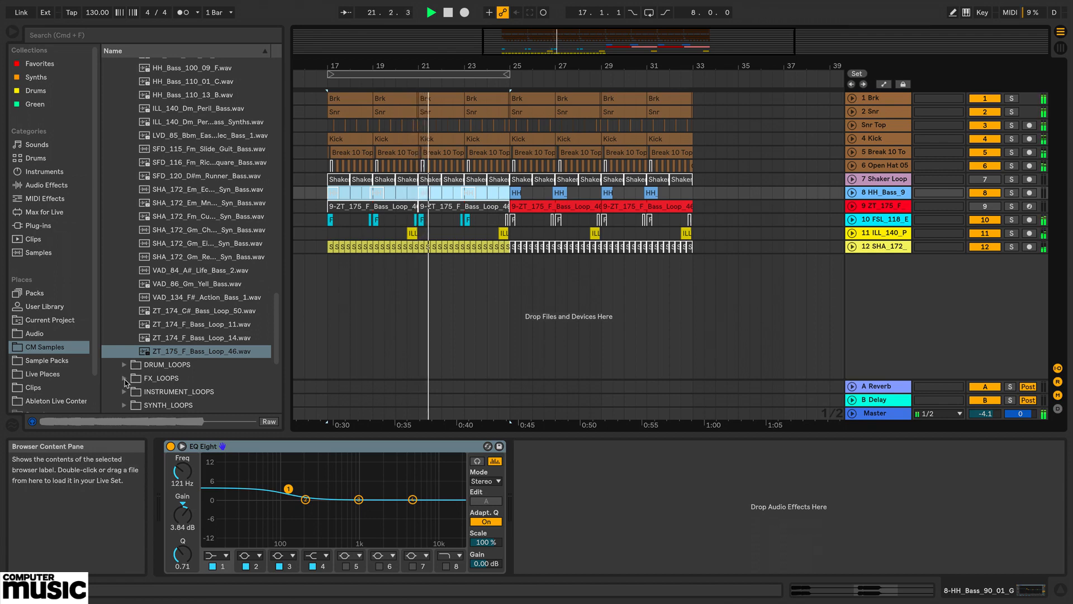
# Audition the samples in the FX_LOOPS folder up to JSW_140_CHAMBER_NOISE_HIT.wav.
pyautogui.scroll(3, 216, 321)
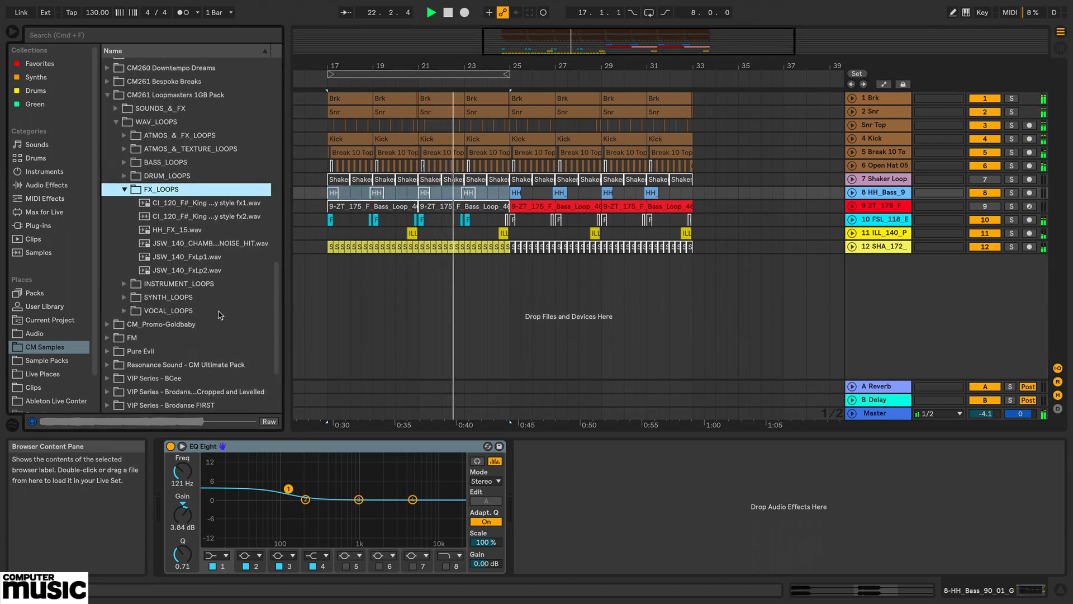
pyautogui.press('Down')
pyautogui.press('Down')
pyautogui.press('Down')
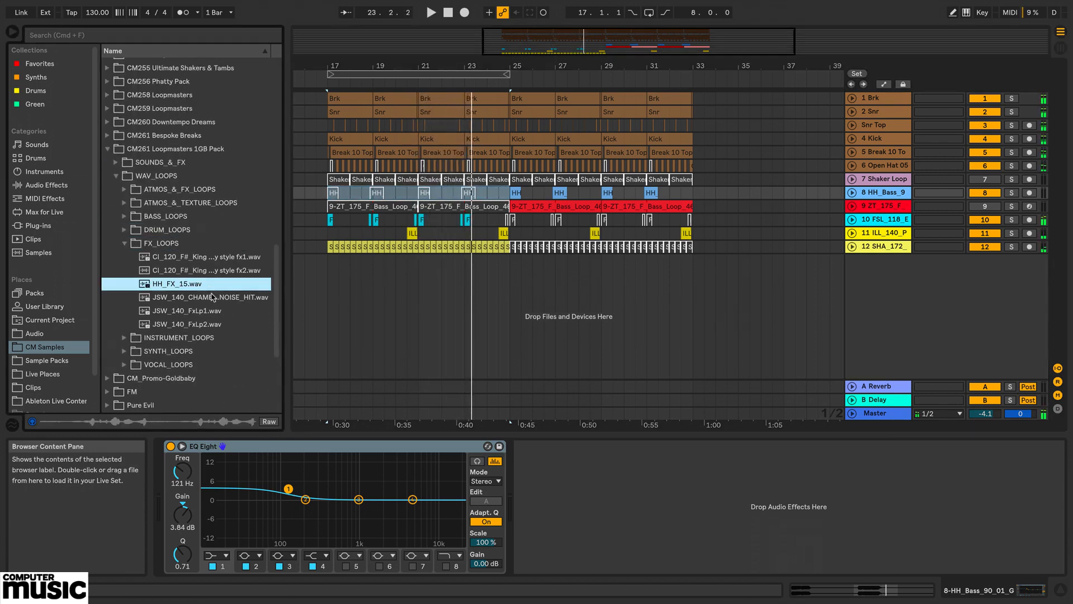
pyautogui.click(213, 298)
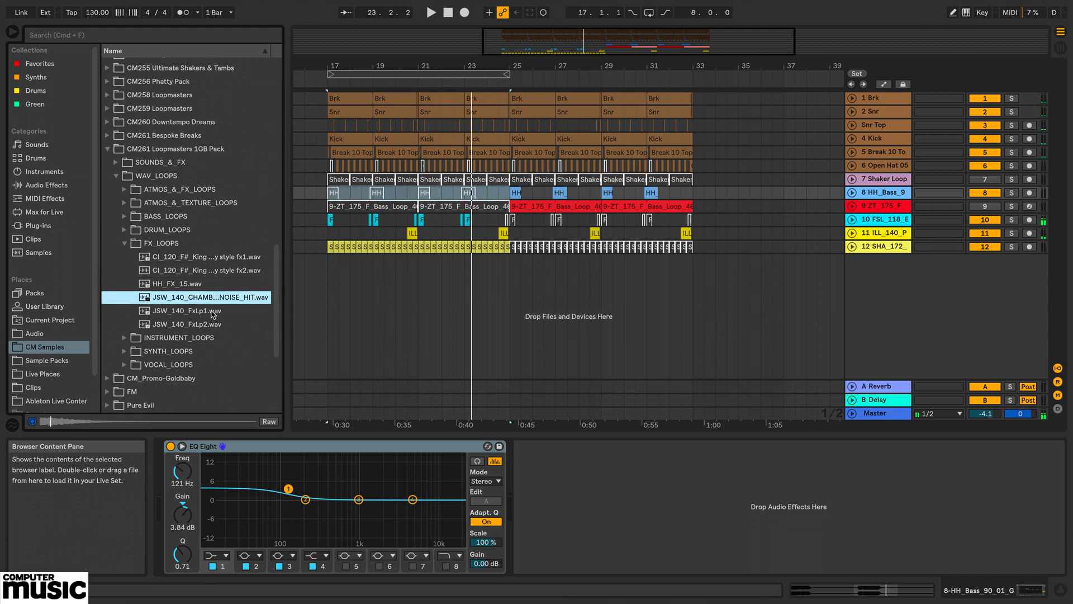
# Place JSW_140_CHAMBER_NOISE_HIT.wav on a new track at bar 25 and set its volume to -7.4 dB during playback.
pyautogui.moveTo(199, 302); pyautogui.dragTo(509, 289)
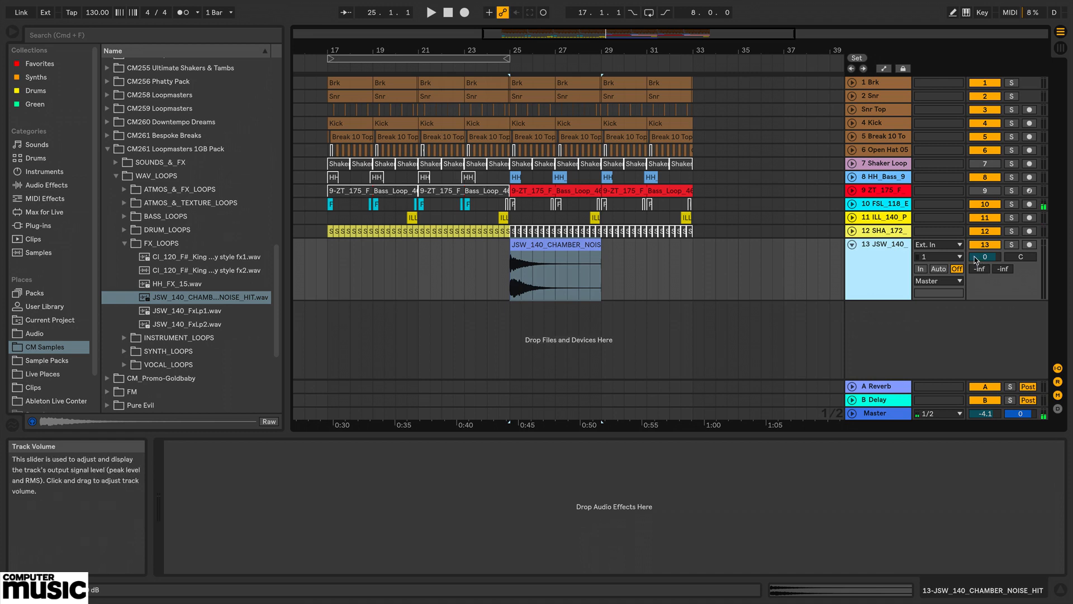
pyautogui.moveTo(976, 261); pyautogui.dragTo(976, 280)
pyautogui.press('space')
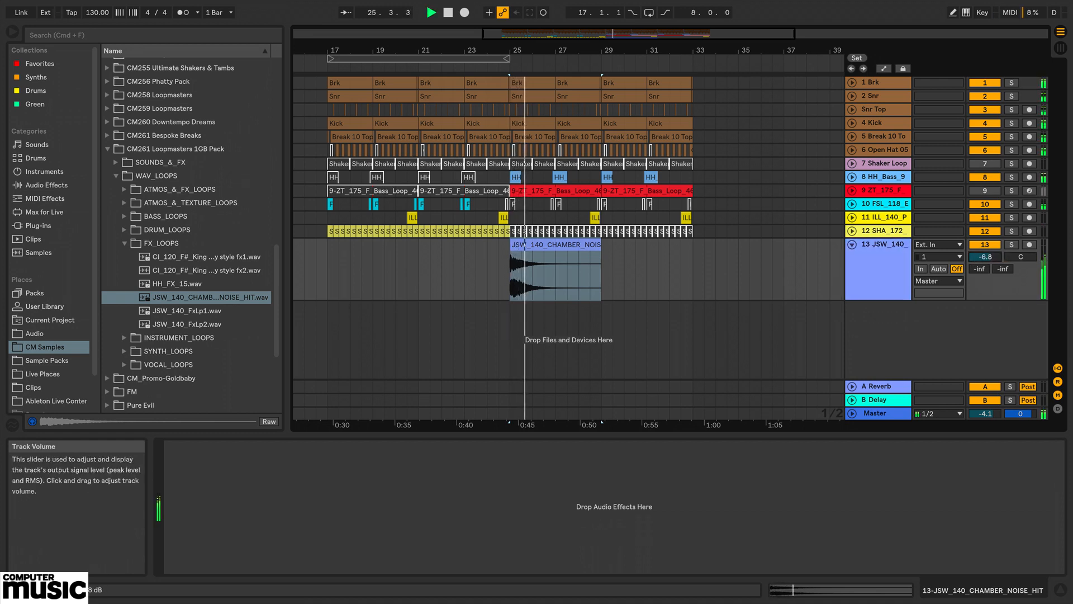
pyautogui.click(897, 254)
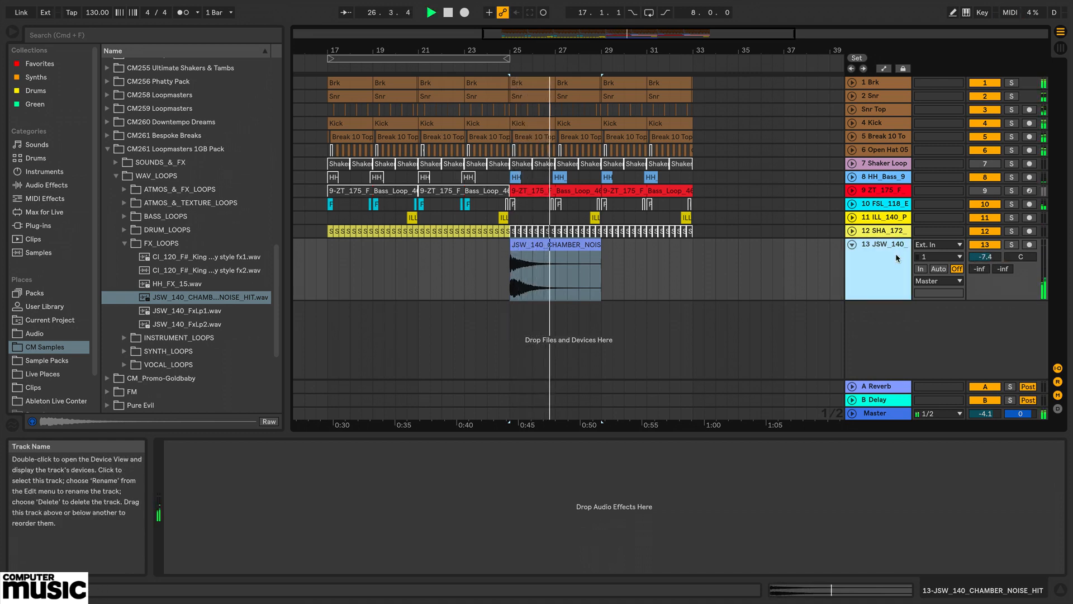
pyautogui.press('space')
pyautogui.press('space')
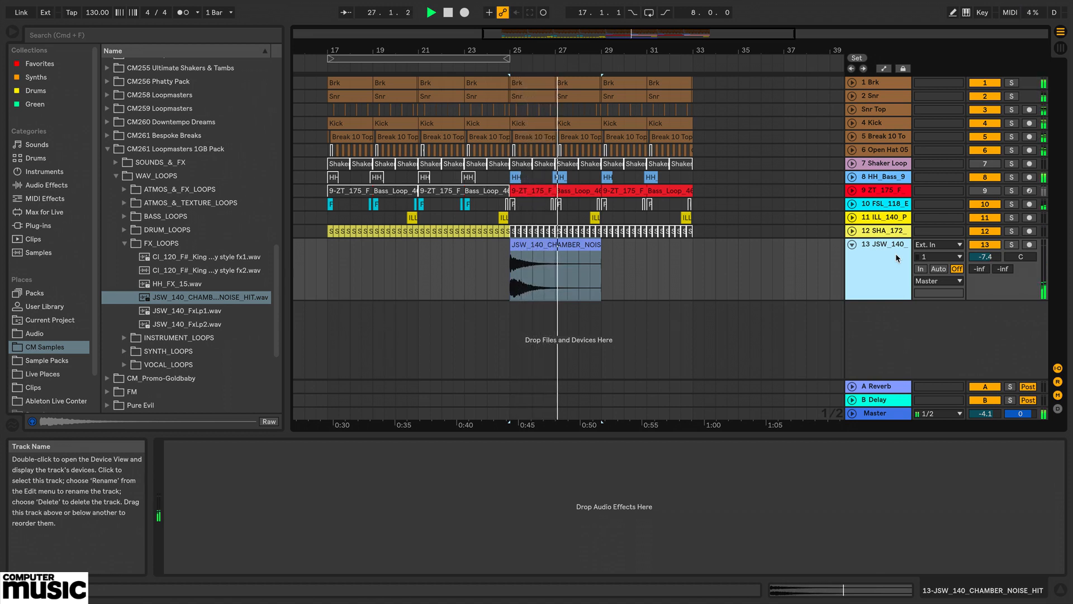
pyautogui.press('space')
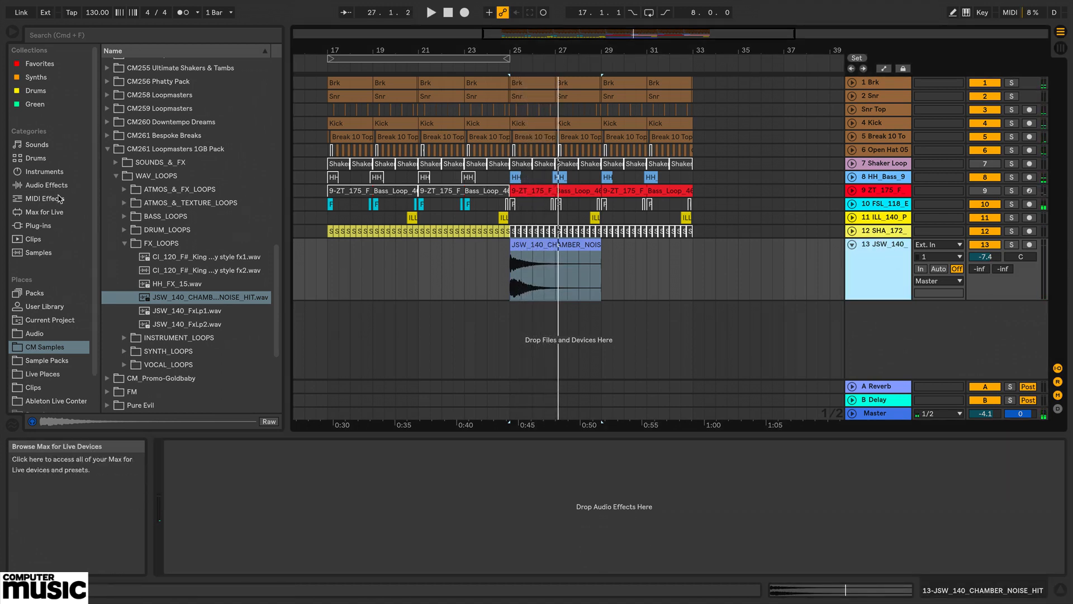
# Add a Simple Delay to the chamber noise hit track with 47% feedback and 49% dry/wet.
pyautogui.click(48, 185)
pyautogui.scroll(-5, 176, 285)
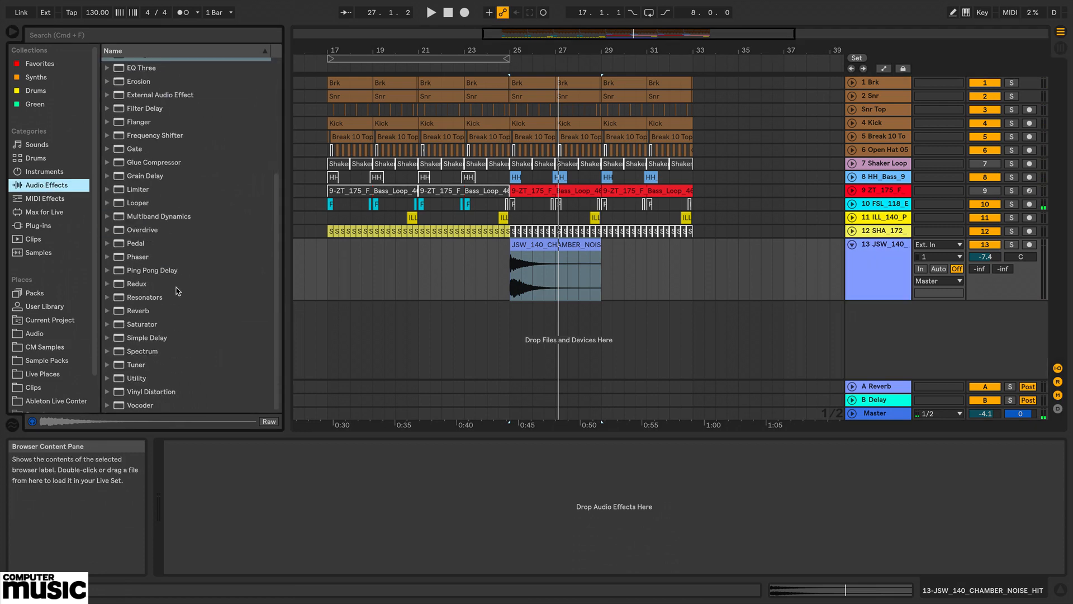
pyautogui.doubleClick(164, 338)
pyautogui.press('space')
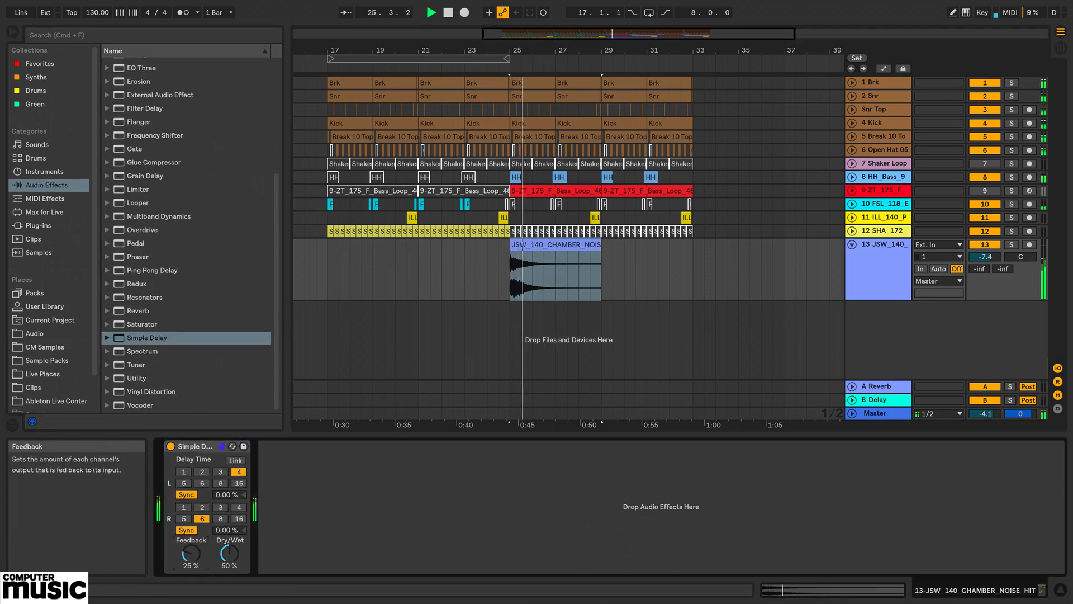
pyautogui.moveTo(190, 553); pyautogui.dragTo(190, 548)
pyautogui.click(229, 554)
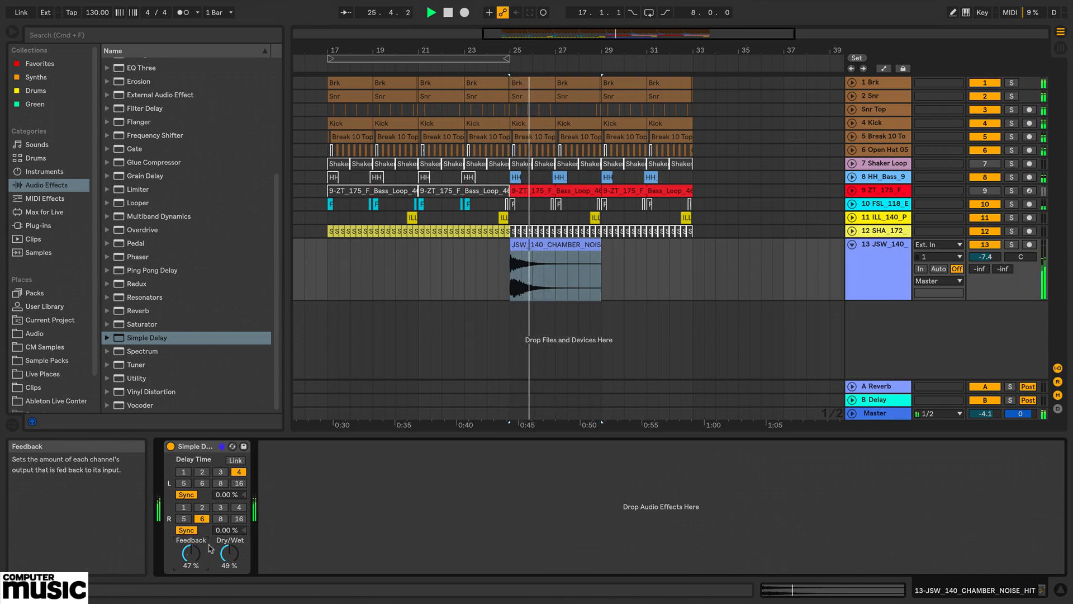
# Colour the chamber noise hit track white and assign the track colour to its clip.
pyautogui.rightClick(871, 278)
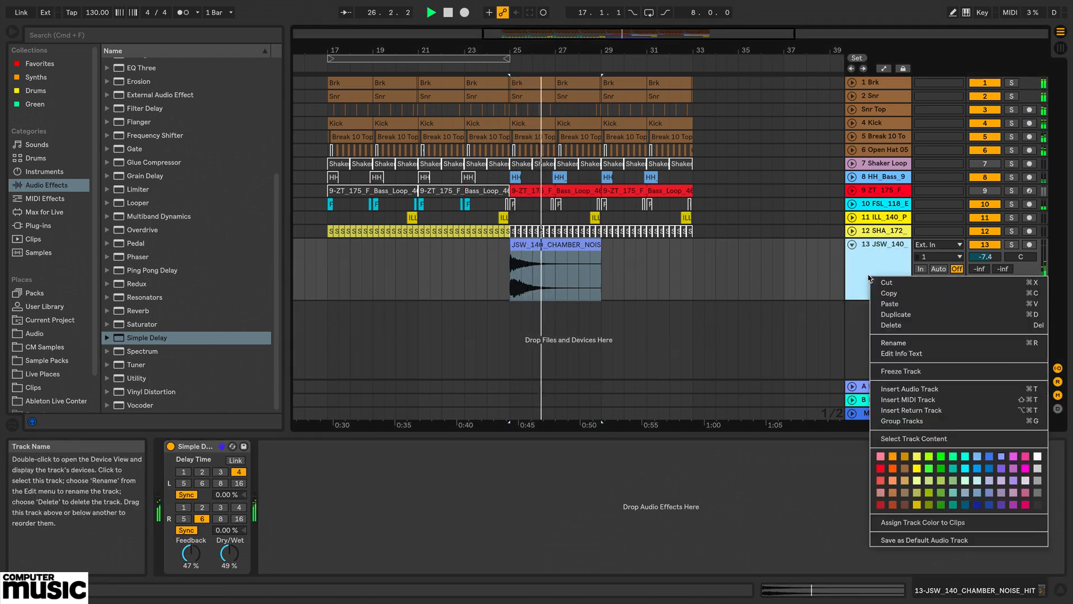
pyautogui.click(1038, 457)
pyautogui.rightClick(889, 284)
pyautogui.click(951, 531)
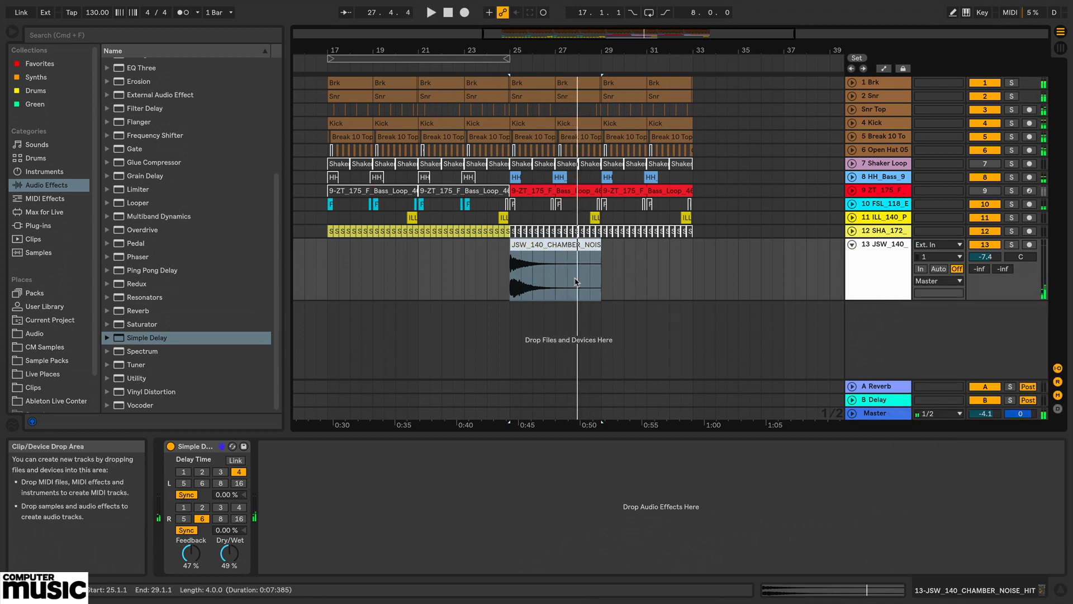
# Duplicate the noise hit onto its own track at bars 21 to 25, reverse the copy, and audition it.
pyautogui.moveTo(576, 281)
pyautogui.mouseDown()
pyautogui.moveTo(492, 316)
pyautogui.moveTo(453, 320)
pyautogui.moveTo(455, 308)
pyautogui.mouseUp()
pyautogui.hscroll(1, 456, 308)
pyautogui.press('r')
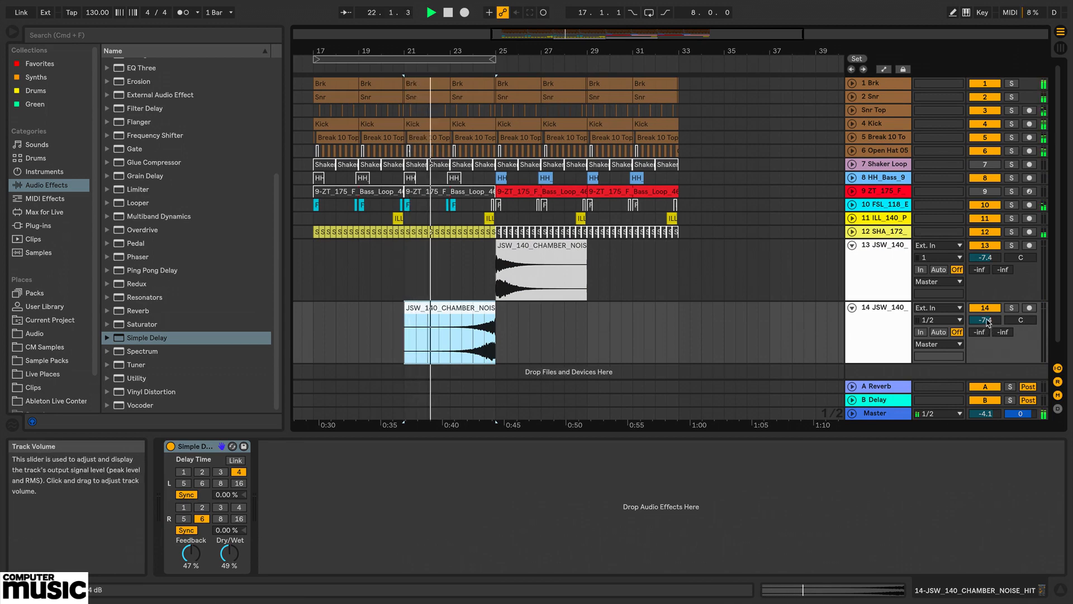
pyautogui.hscroll(-5, 585, 268)
pyautogui.hscroll(3, 584, 267)
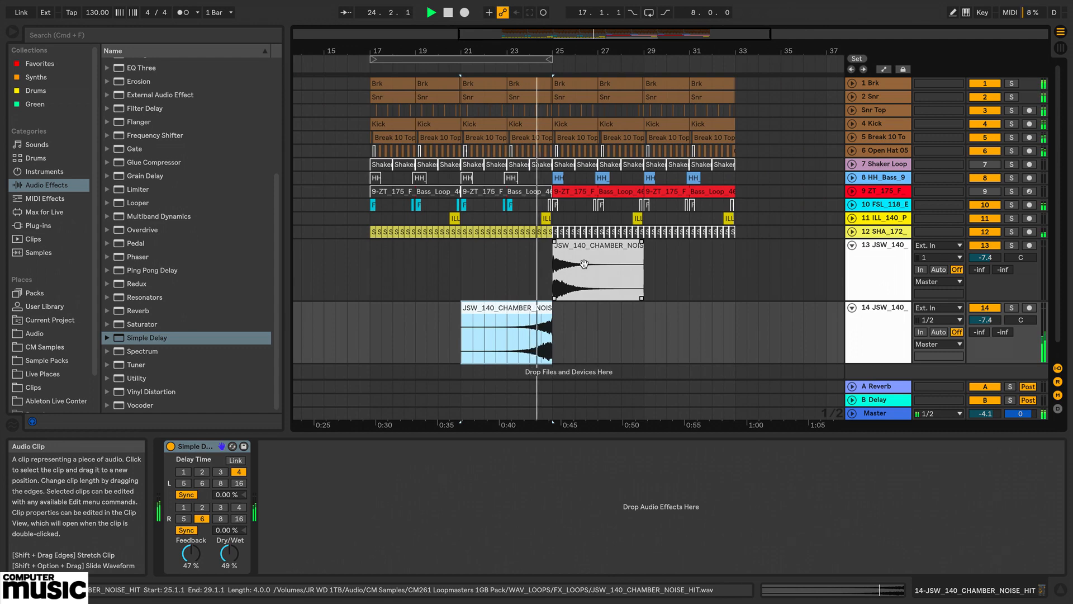
# Stretch the reversed noise clip so it starts at bar 17 and set its warp mode to Texture.
pyautogui.click(462, 309)
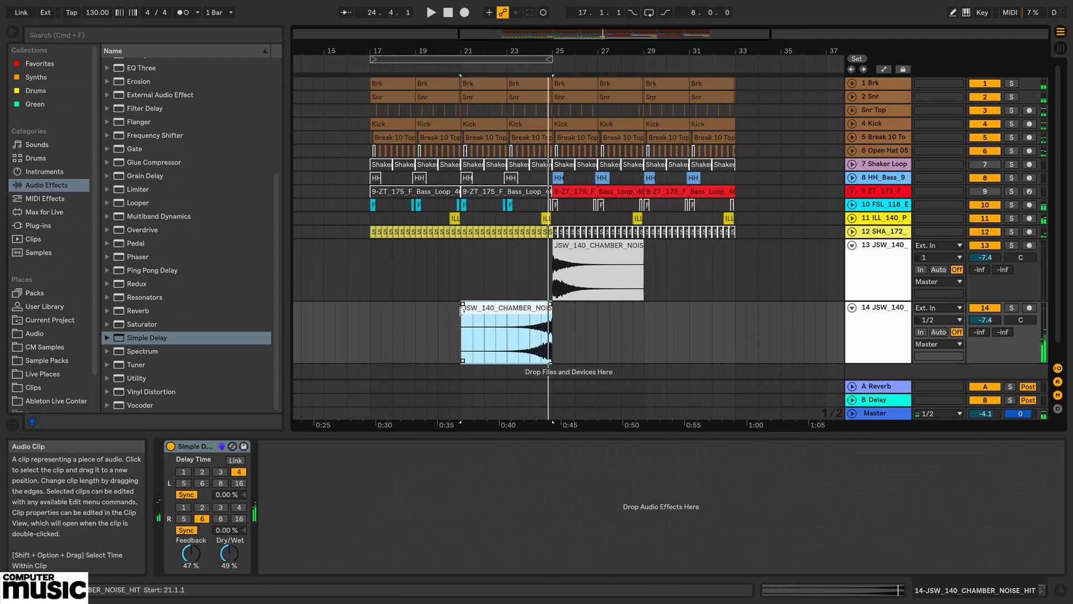
pyautogui.moveTo(461, 310); pyautogui.dragTo(370, 314)
pyautogui.doubleClick(380, 315)
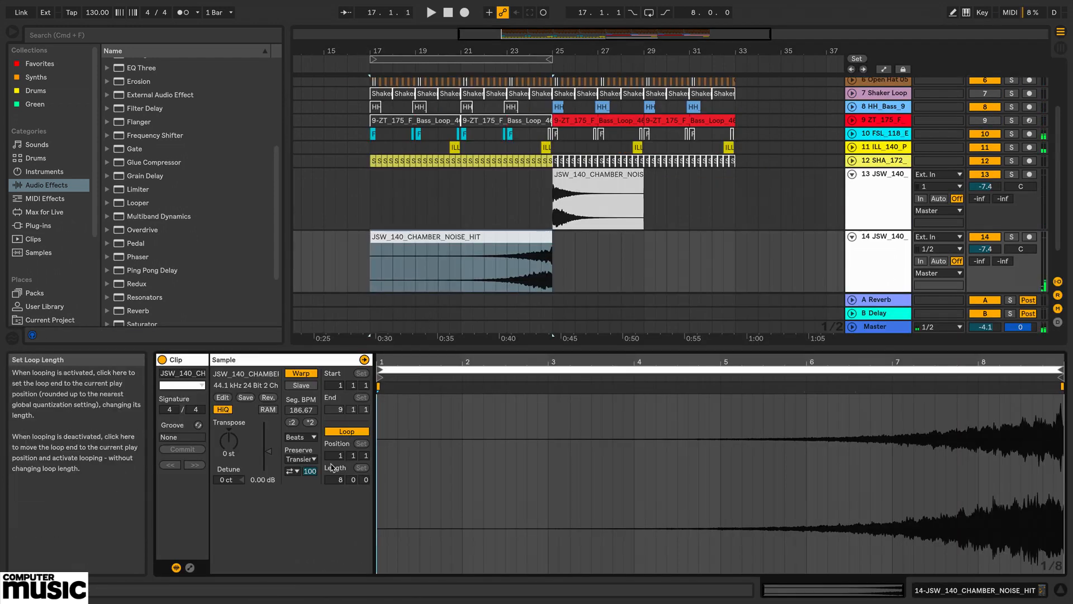
pyautogui.click(302, 437)
pyautogui.click(313, 463)
pyautogui.press('space')
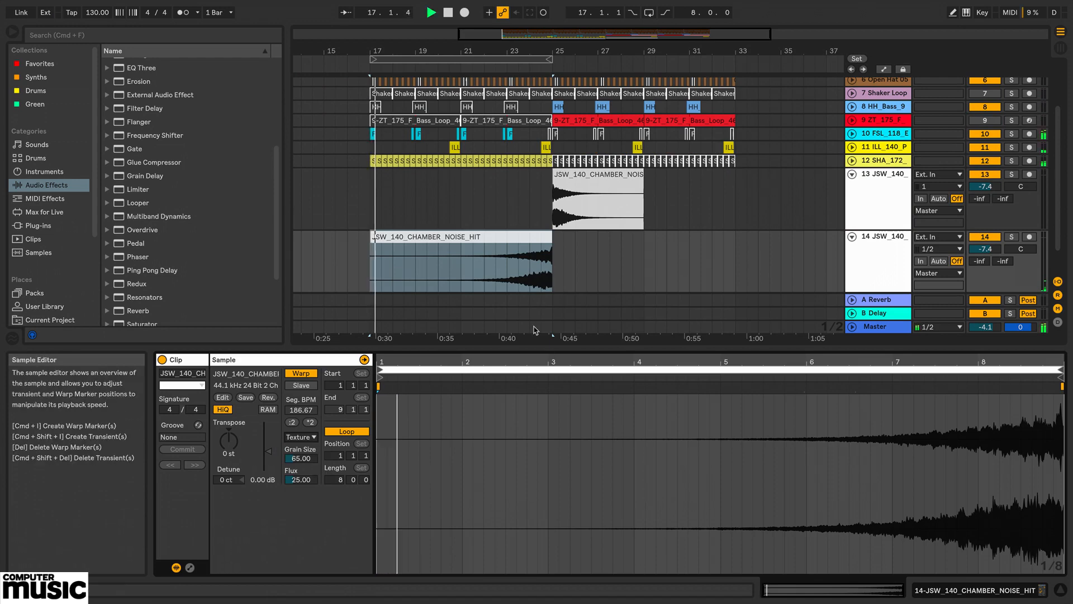
# Stretch the reversed noise clip to twice its length, trim its start back to bar 17, and audition it from bar 21.
pyautogui.click(468, 278)
pyautogui.press('space')
pyautogui.press('space')
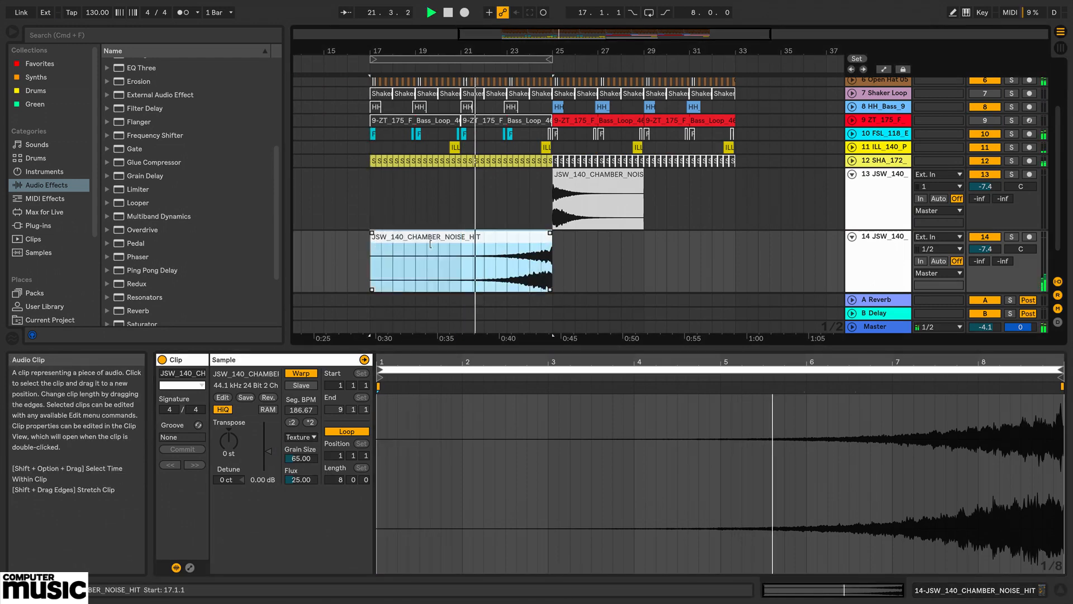
pyautogui.moveTo(372, 262); pyautogui.dragTo(371, 240)
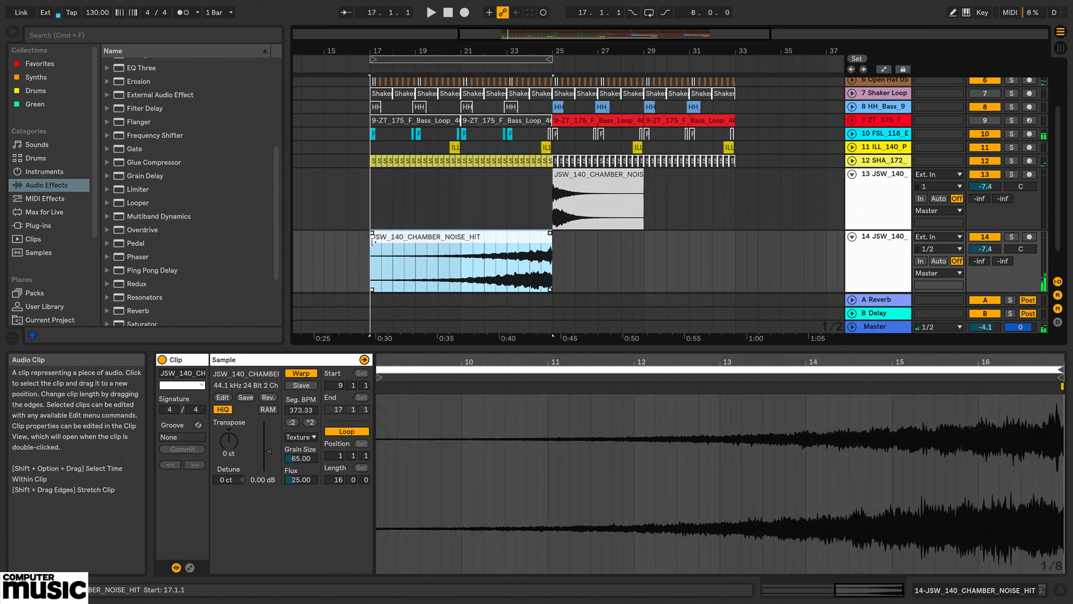
pyautogui.click(464, 278)
pyautogui.press('space')
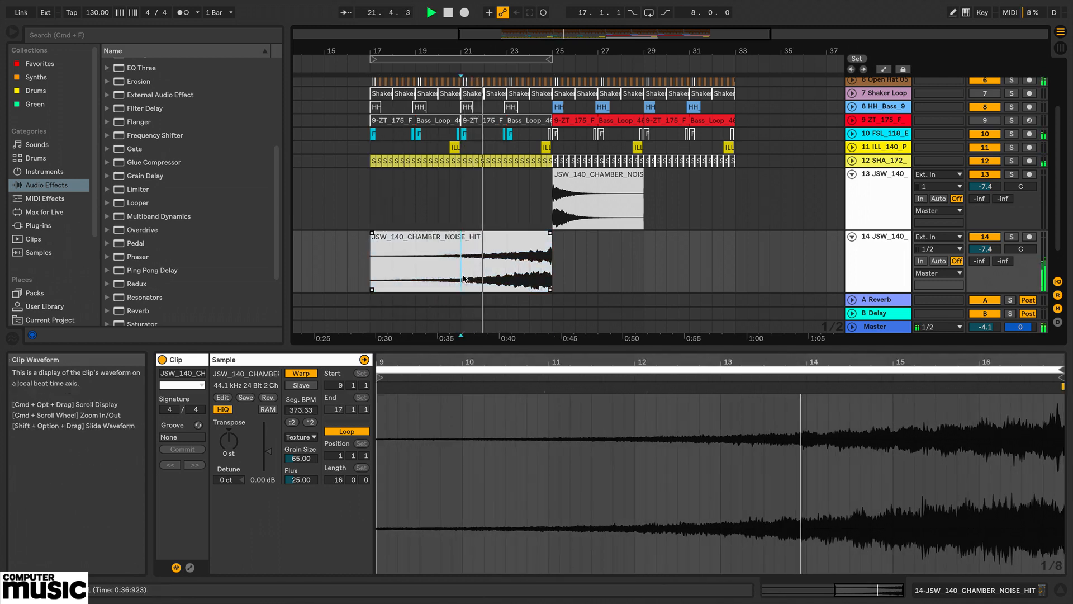
# Set the reversed noise track's volume to -10.6 dB, play from bar 17, and collapse the tracks and clip details.
pyautogui.moveTo(987, 249); pyautogui.dragTo(995, 251)
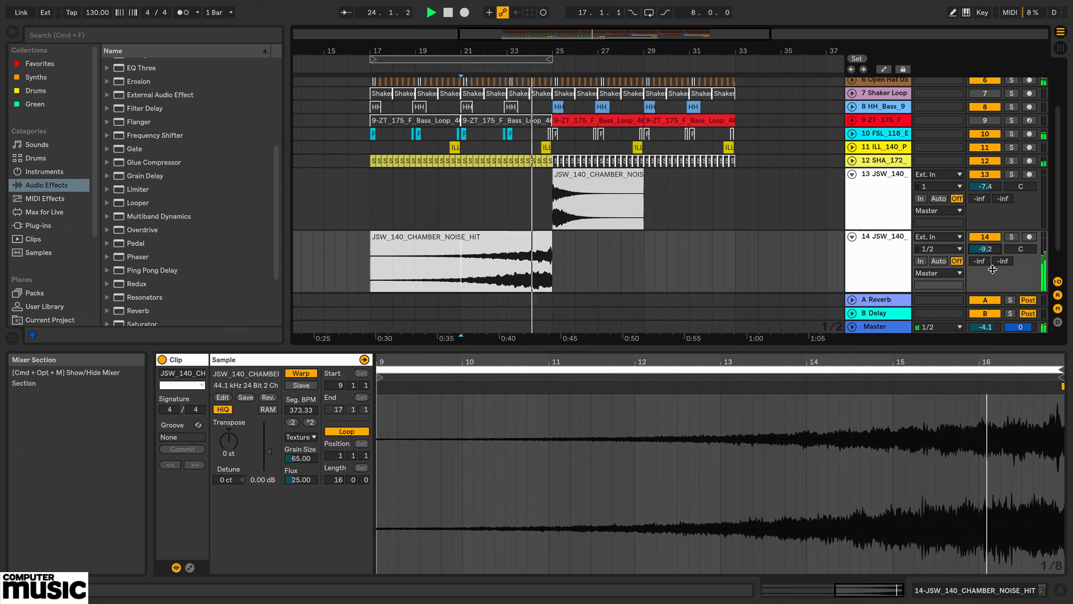
pyautogui.moveTo(986, 248); pyautogui.dragTo(990, 252)
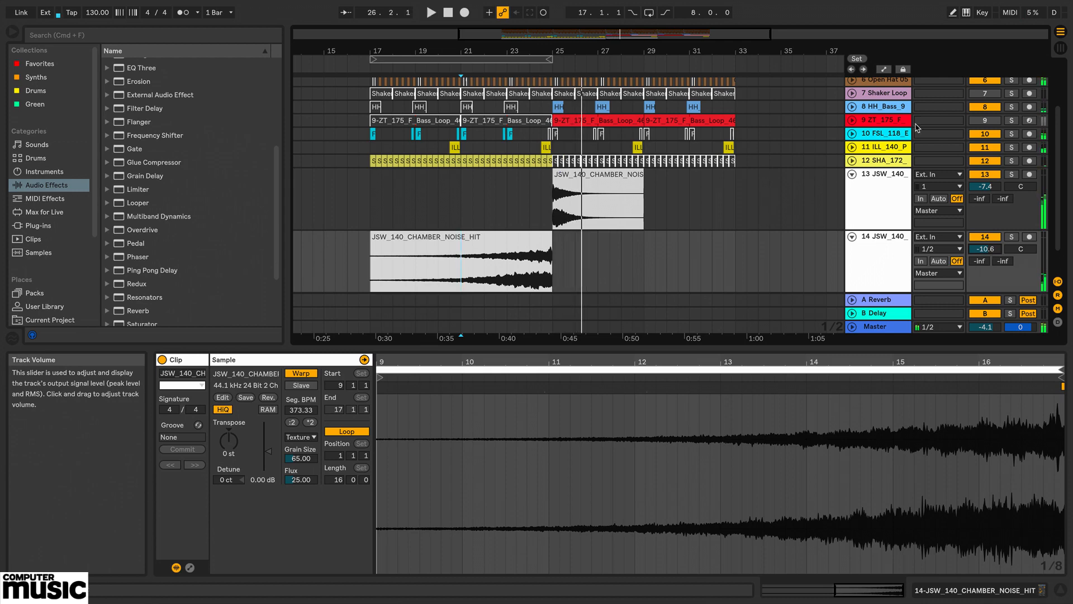
pyautogui.click(375, 188)
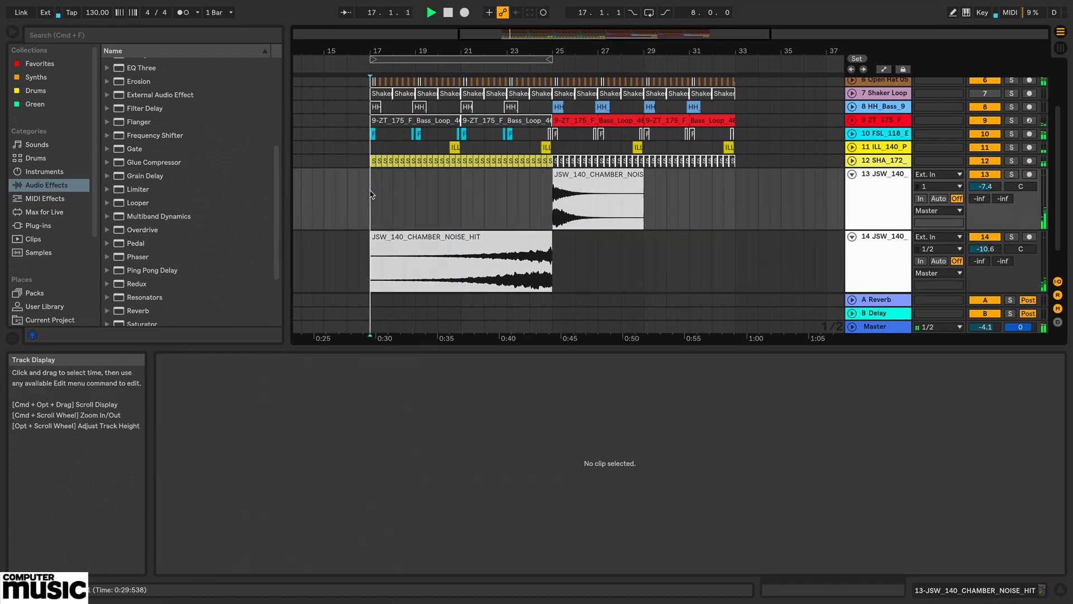
pyautogui.hotkey('alt', 'u')
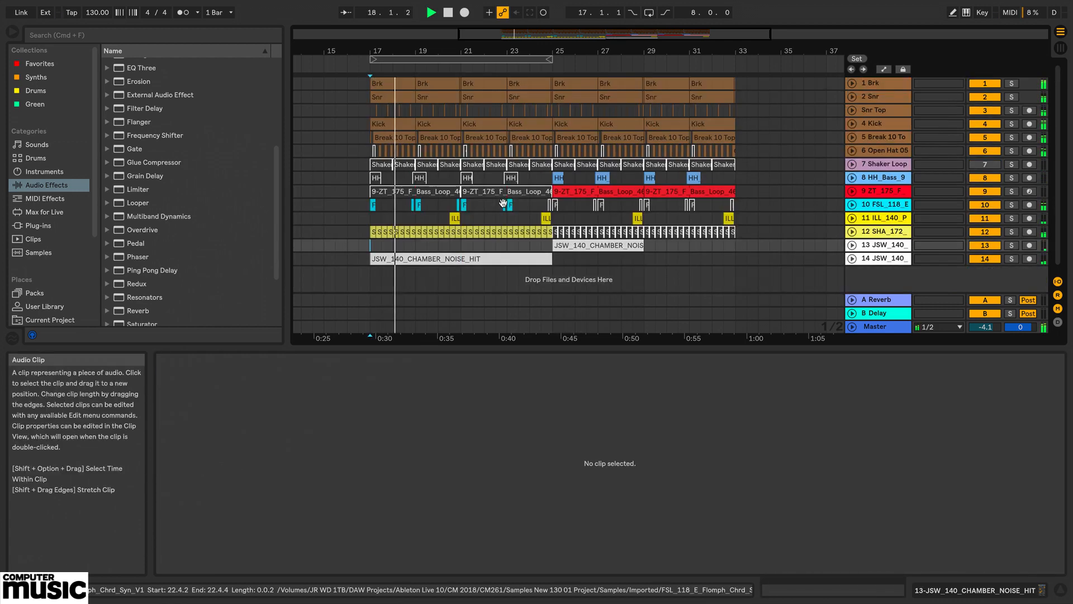
pyautogui.moveTo(551, 349); pyautogui.dragTo(554, 438)
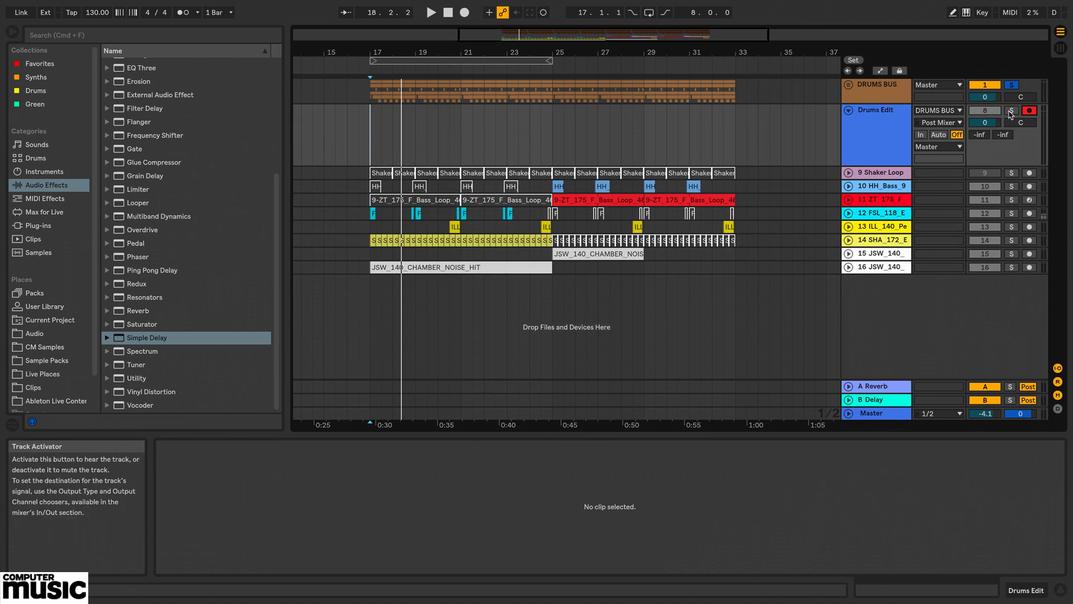
# Take the DRUMS BUS off solo and record its output onto the Drums Edit track.
pyautogui.click(1011, 111)
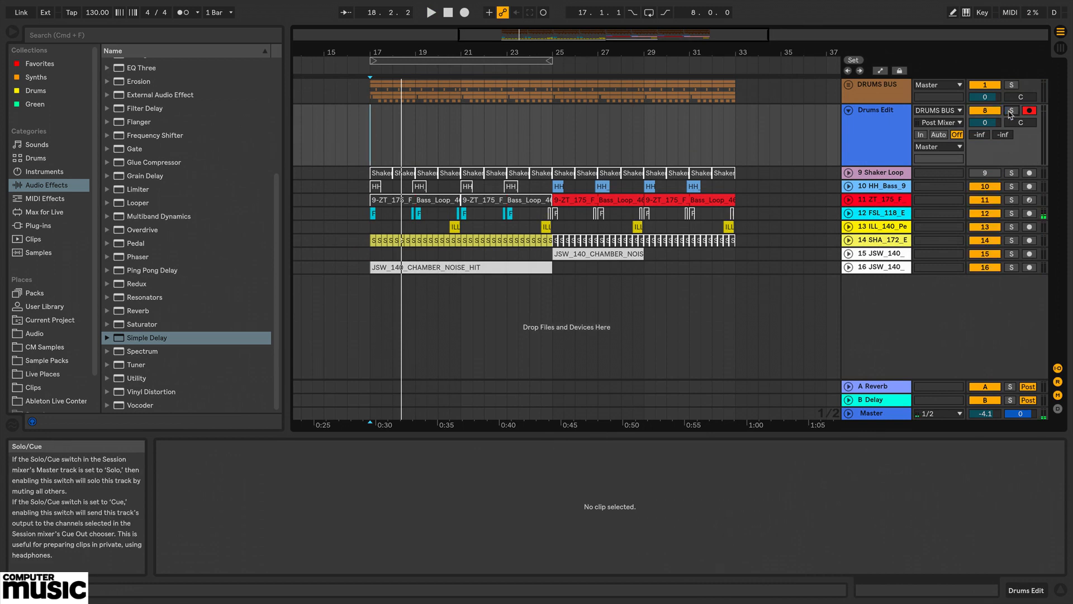
pyautogui.click(464, 12)
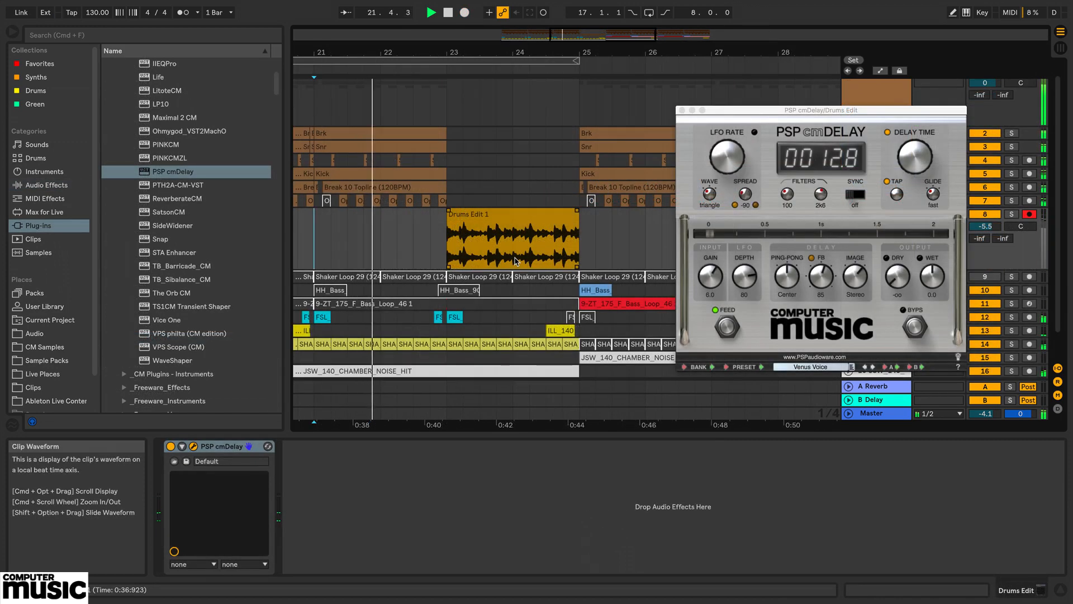
# Close the PSP cmDelay window, unfold the FSL_118 chord track and open its ValhallaFreqEcho plug-in.
pyautogui.click(681, 111)
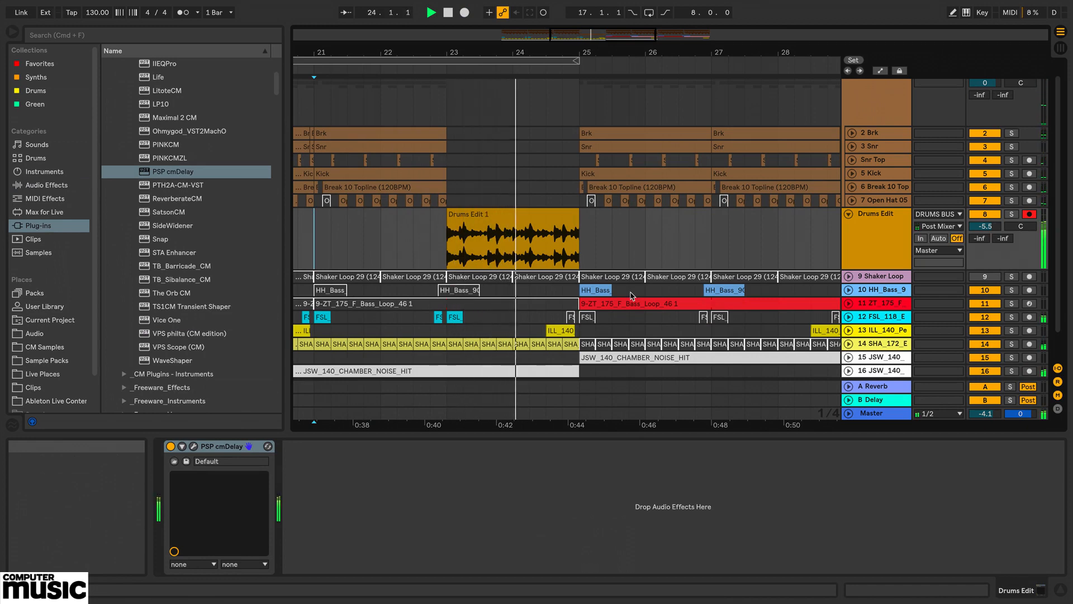
pyautogui.click(849, 317)
pyautogui.click(866, 320)
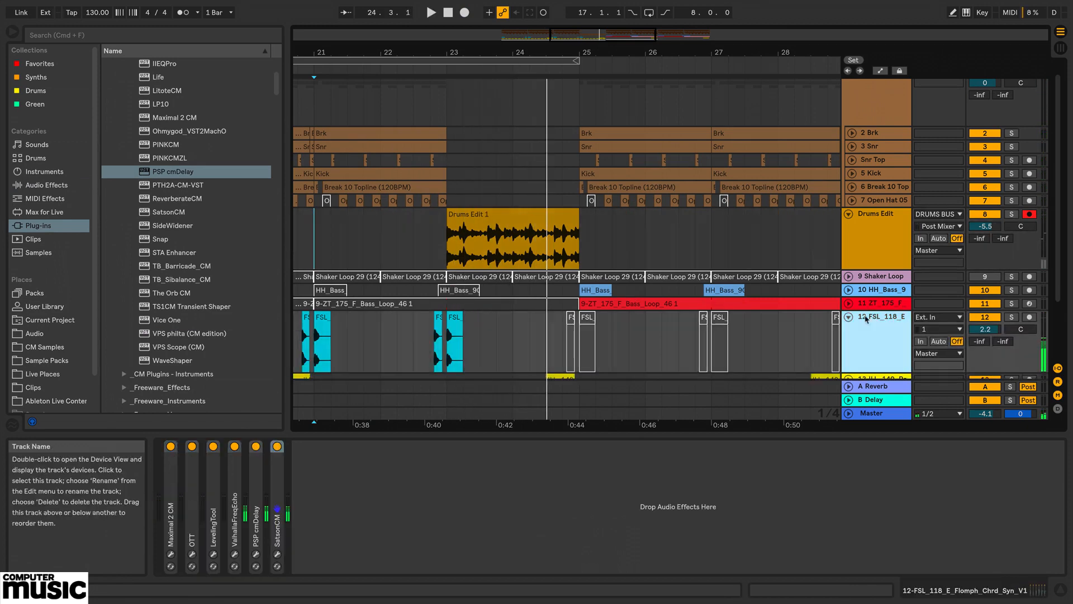
pyautogui.scroll(-3, 714, 300)
pyautogui.doubleClick(871, 245)
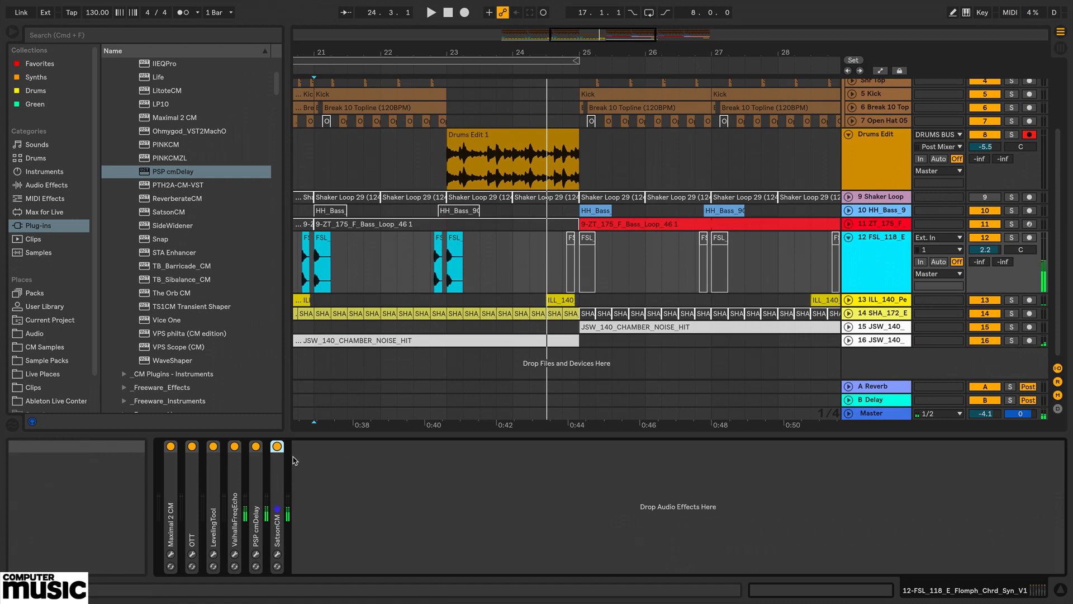
pyautogui.doubleClick(234, 475)
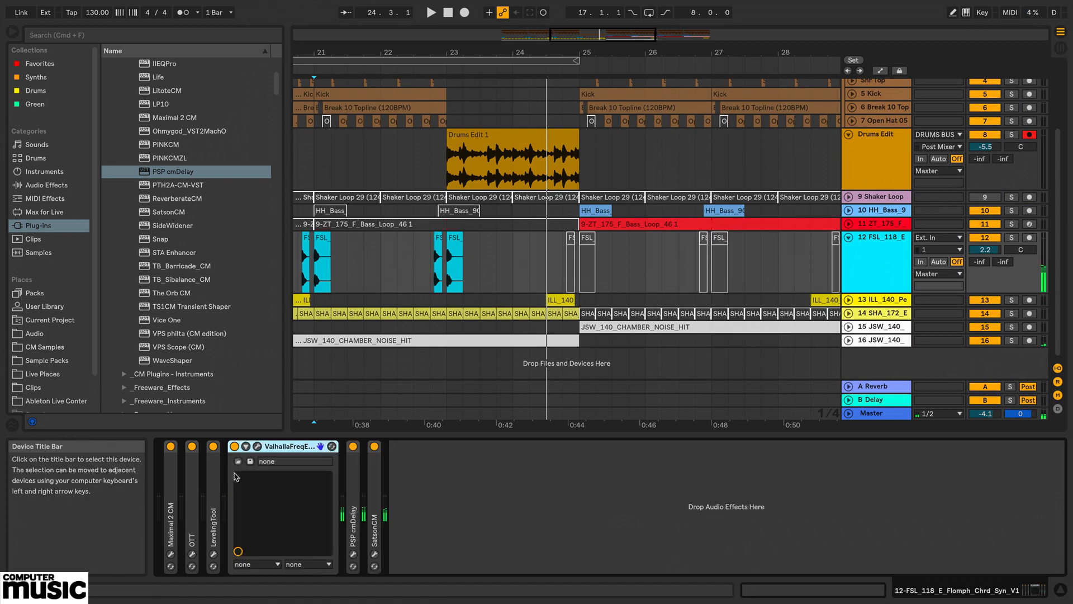
pyautogui.click(258, 446)
pyautogui.click(539, 446)
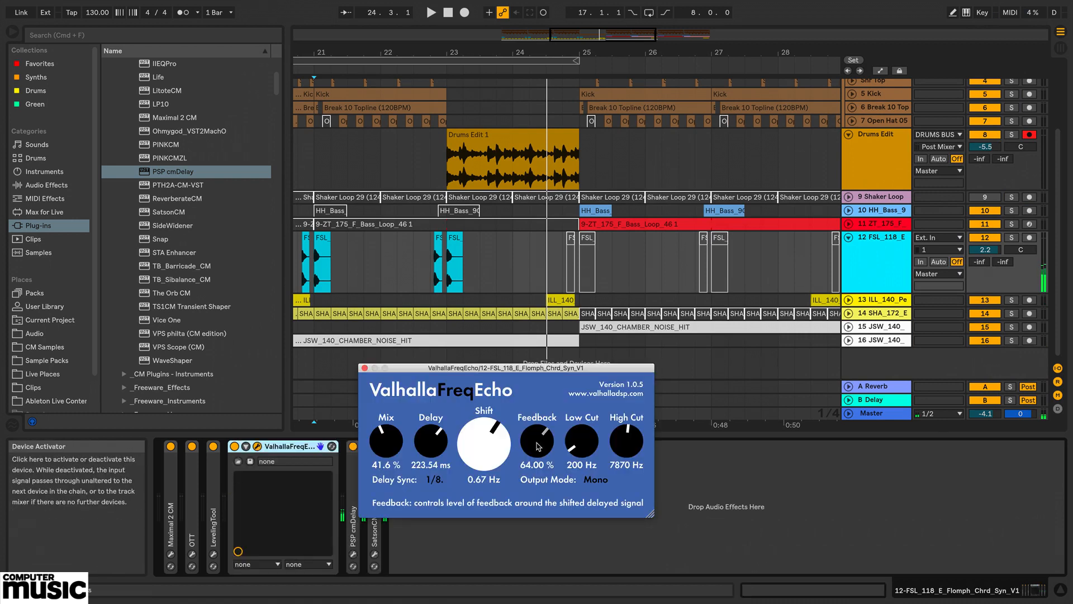
# Automate the ValhallaFreqEcho feedback on the chord track to rise to about 90% at bar 23 and drop at bar 25, and audition it.
pyautogui.press('a')
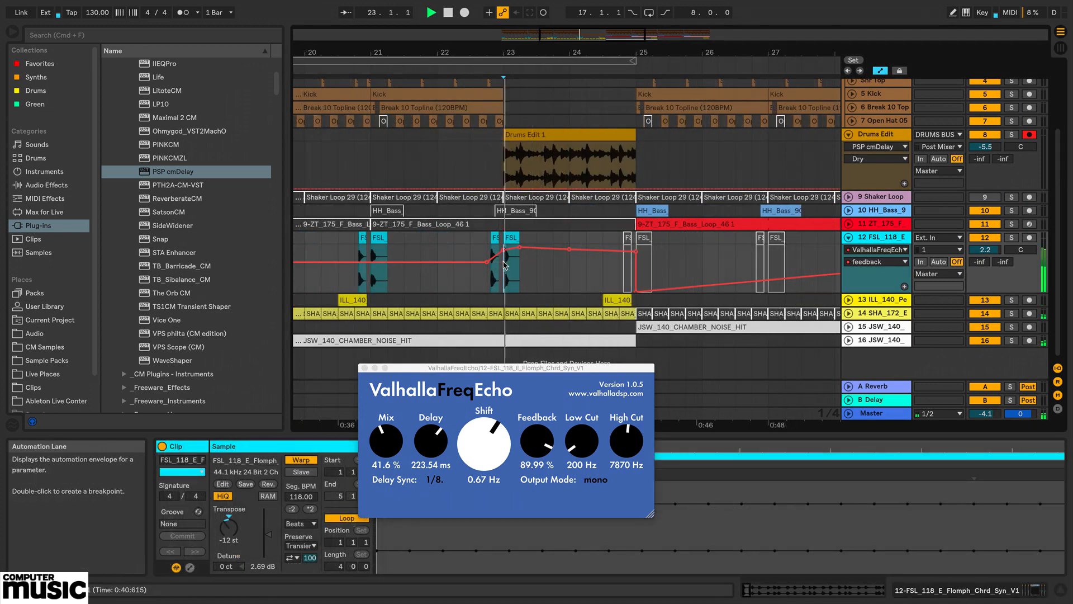
pyautogui.click(486, 256)
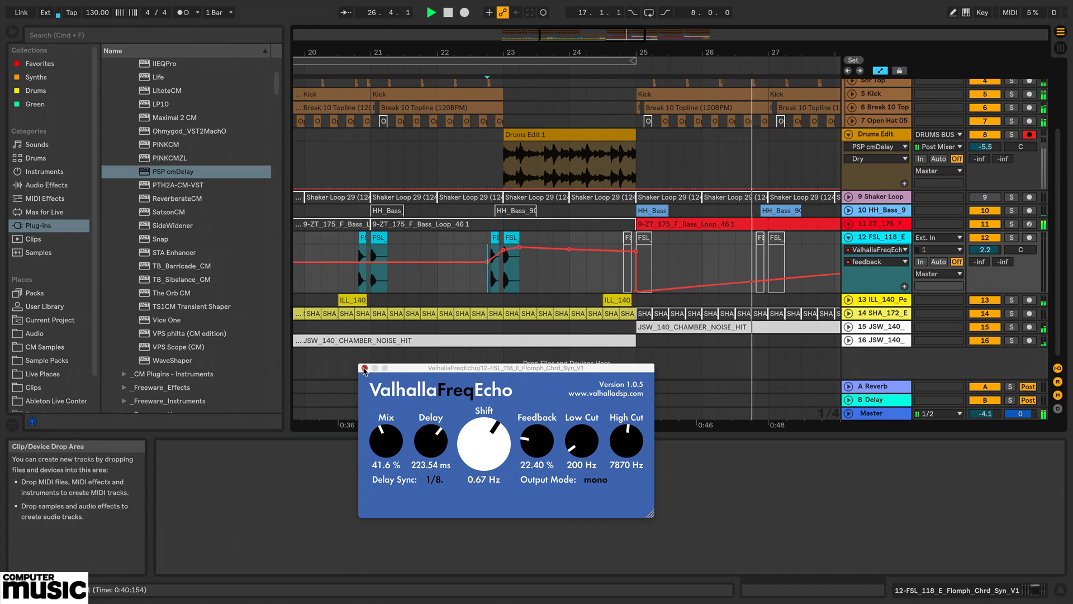
pyautogui.click(446, 179)
pyautogui.press('space')
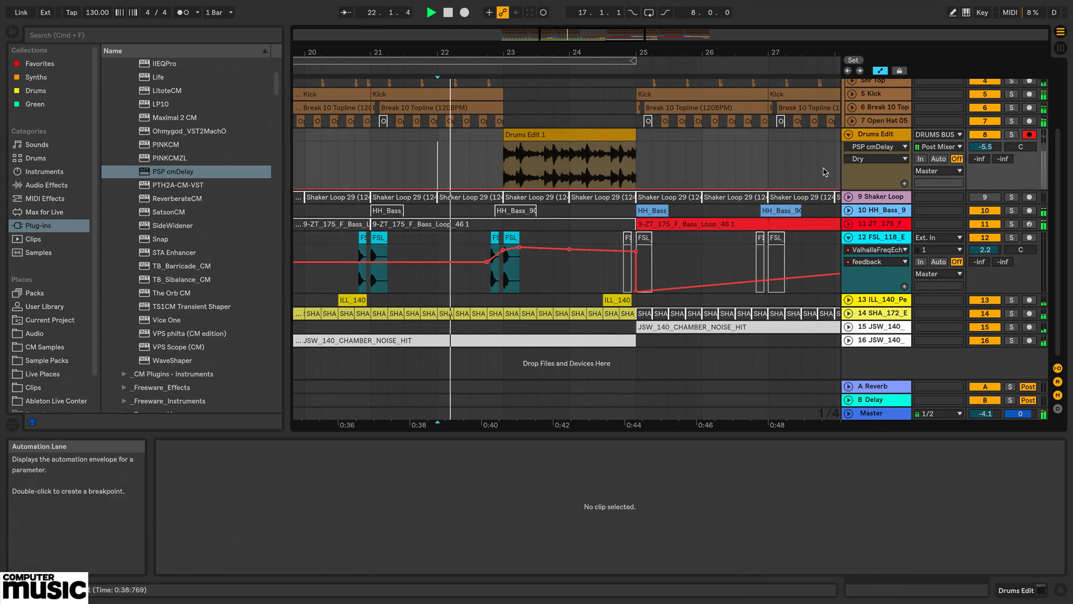
# Fill bar 24 of the Drums Edit track with eighth-note drum slices and play the result.
pyautogui.moveTo(579, 53); pyautogui.dragTo(579, 66)
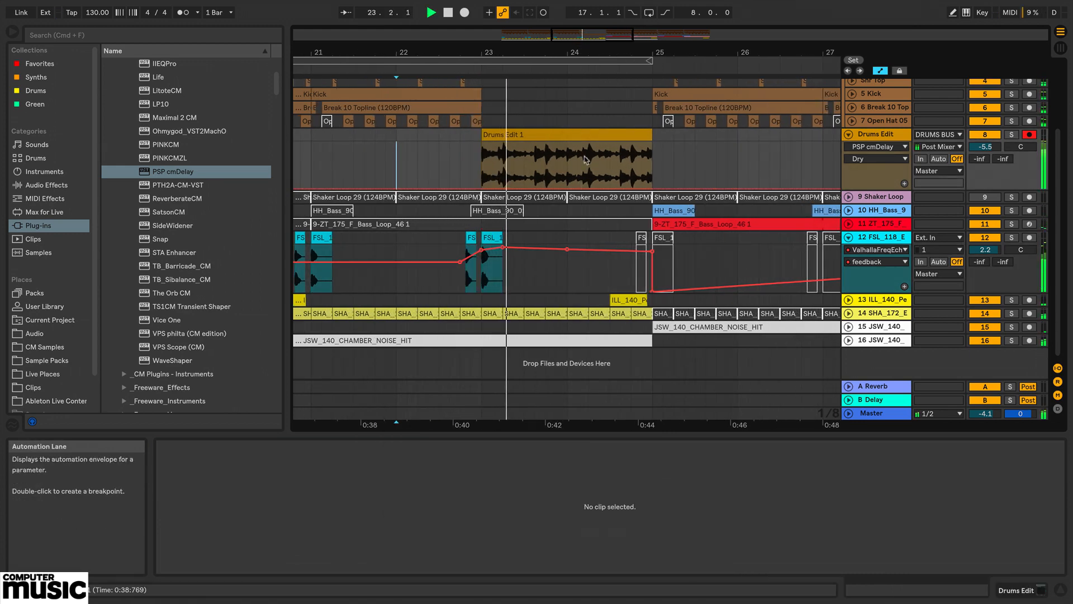
pyautogui.press('space')
pyautogui.moveTo(547, 159)
pyautogui.mouseDown()
pyautogui.moveTo(574, 141)
pyautogui.moveTo(636, 141)
pyautogui.mouseUp()
pyautogui.press('a')
pyautogui.click(484, 176)
pyautogui.press('space')
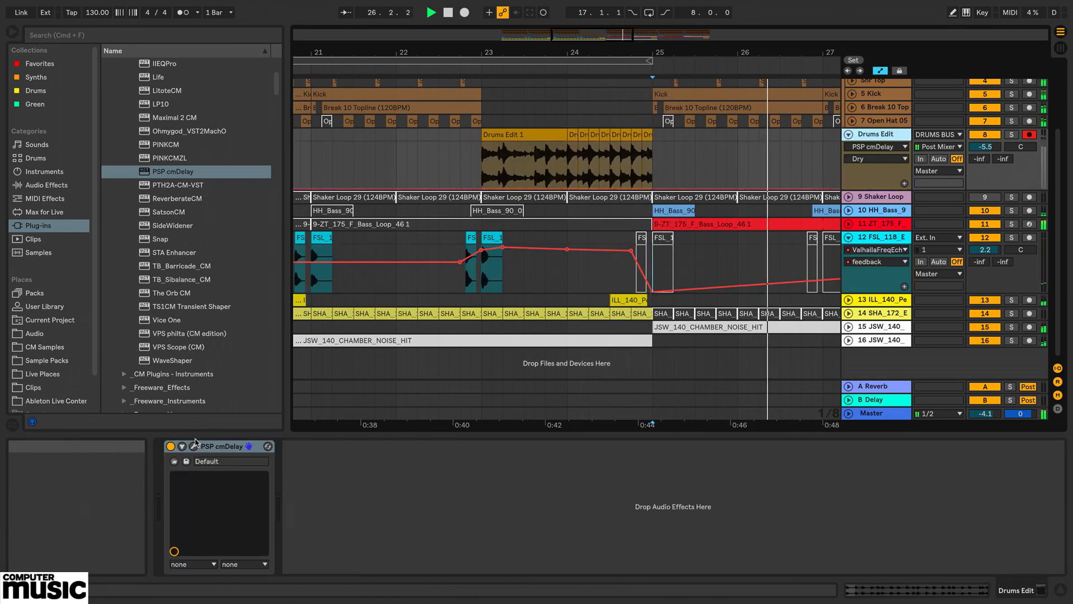
# Automate the PSP cmDelay dry level on Drums Edit to ramp up from bar 24 to bar 25, and play from bar 23.
pyautogui.click(193, 446)
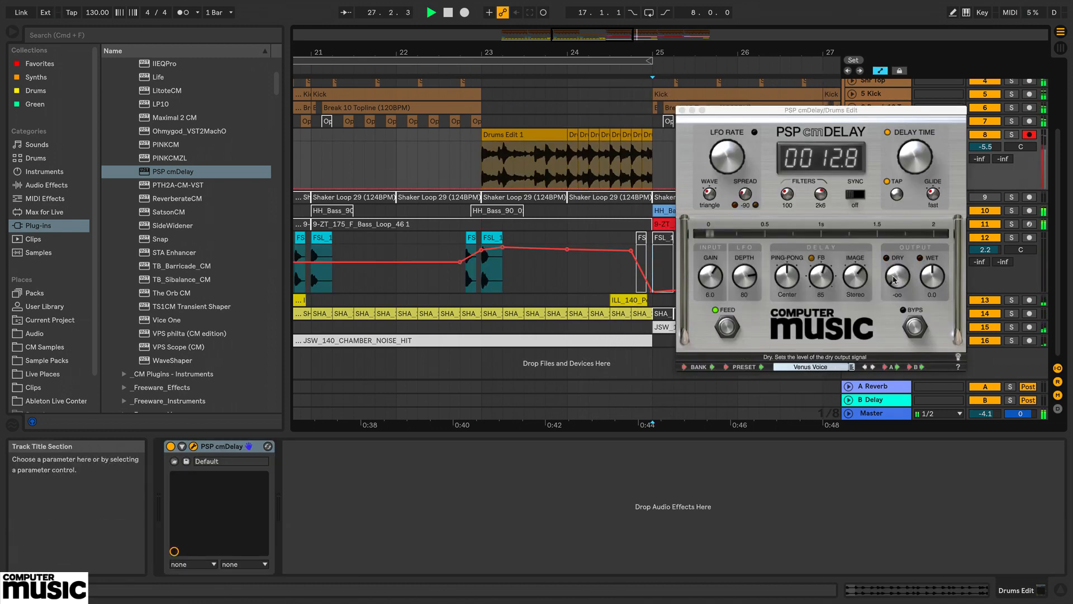
pyautogui.click(898, 285)
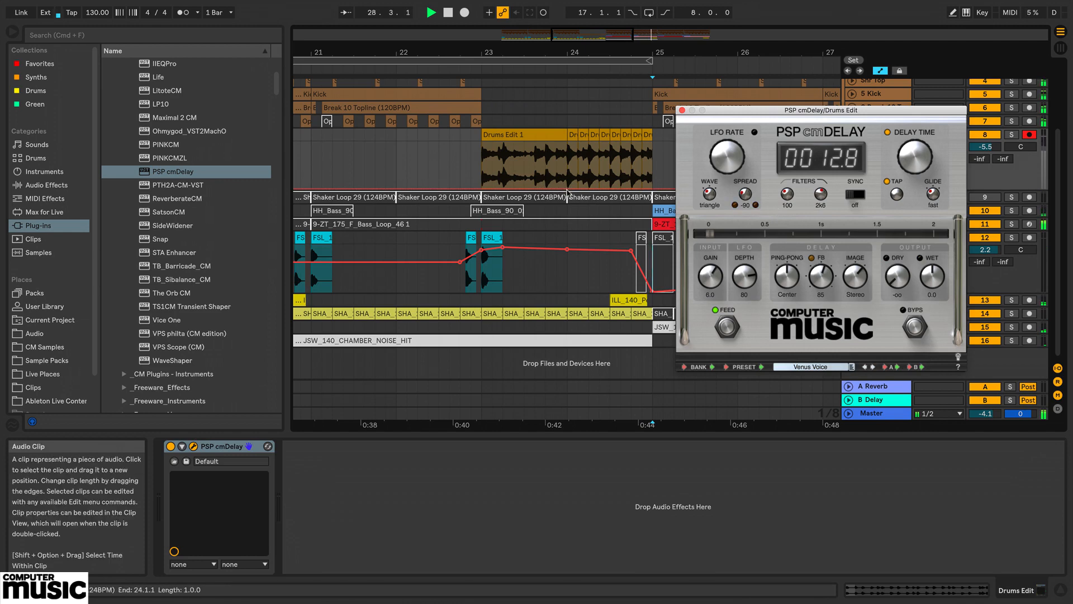
pyautogui.click(428, 176)
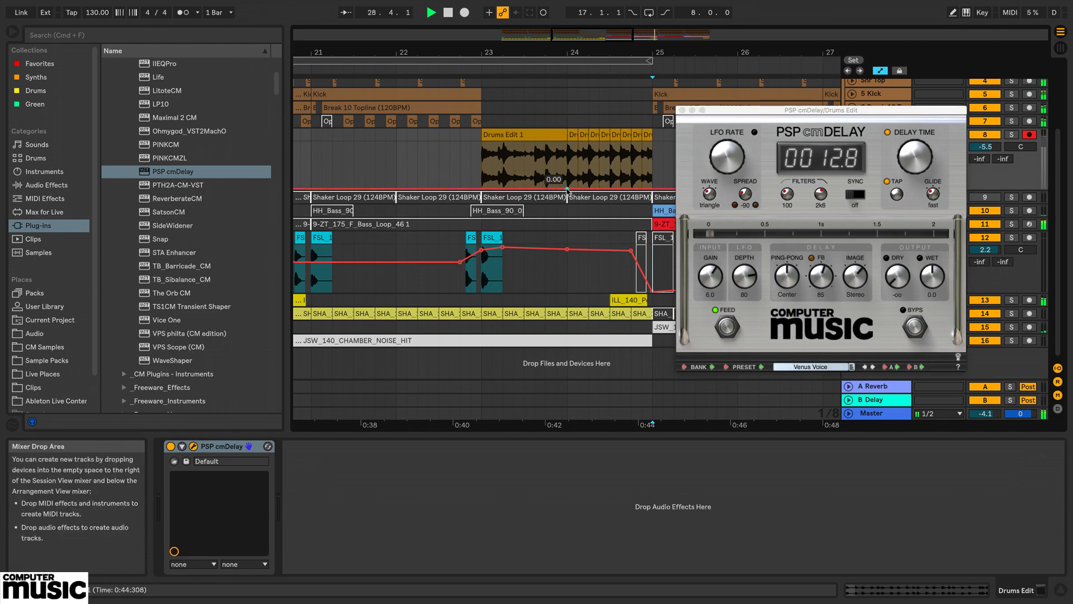
pyautogui.click(481, 189)
pyautogui.moveTo(652, 189); pyautogui.dragTo(652, 167)
pyautogui.press('space')
pyautogui.press('space')
pyautogui.click(479, 165)
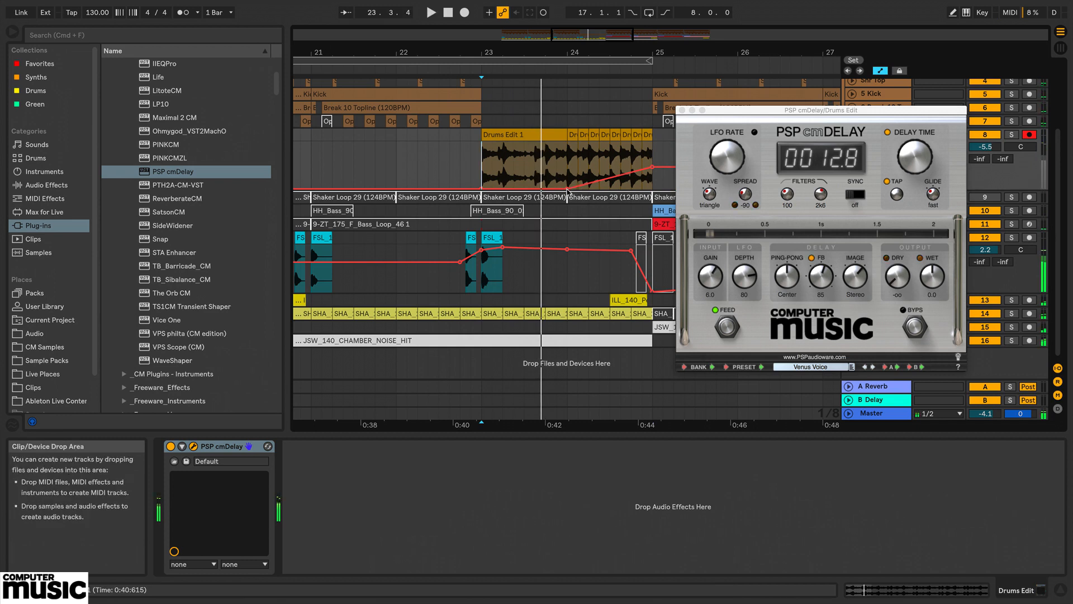
# Remove the bar 24 breakpoint so the dry level rises from bar 23, audition it and curve the ramp upward.
pyautogui.click(568, 189)
pyautogui.click(481, 171)
pyautogui.press('space')
pyautogui.press('space')
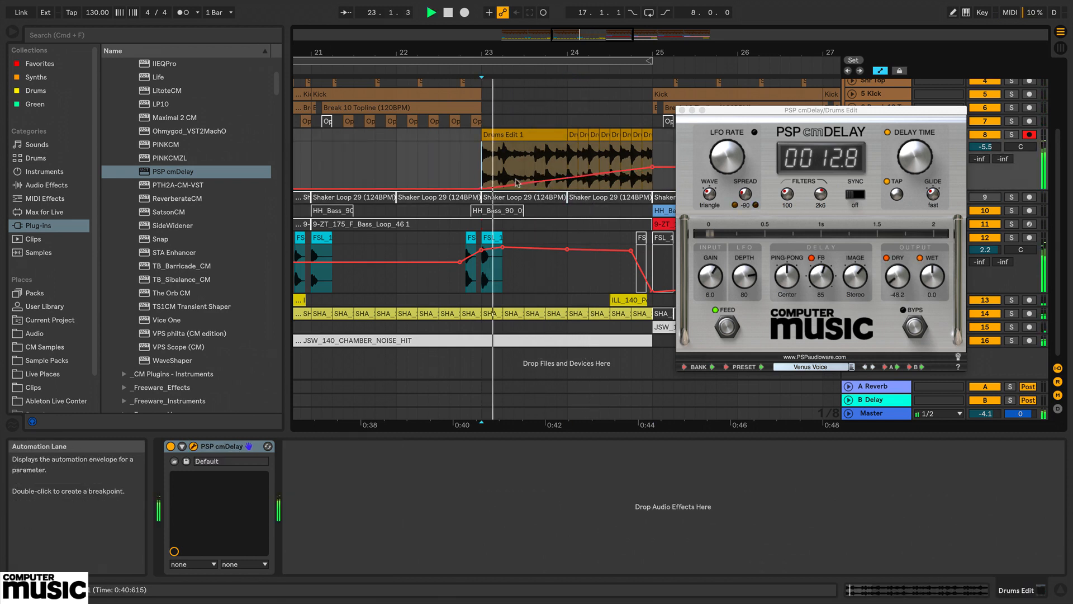
pyautogui.moveTo(559, 179); pyautogui.dragTo(559, 174)
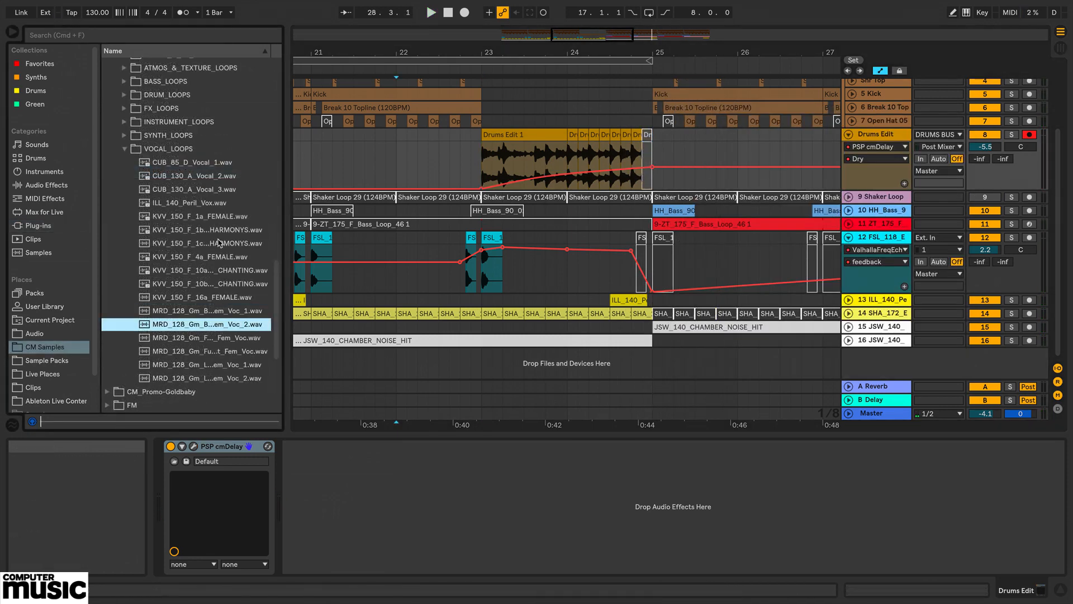
# Audition the King Tubby style FX loops in FX_LOOPS and add fx2 to a new track from the middle of bar 24.
pyautogui.scroll(3, 218, 239)
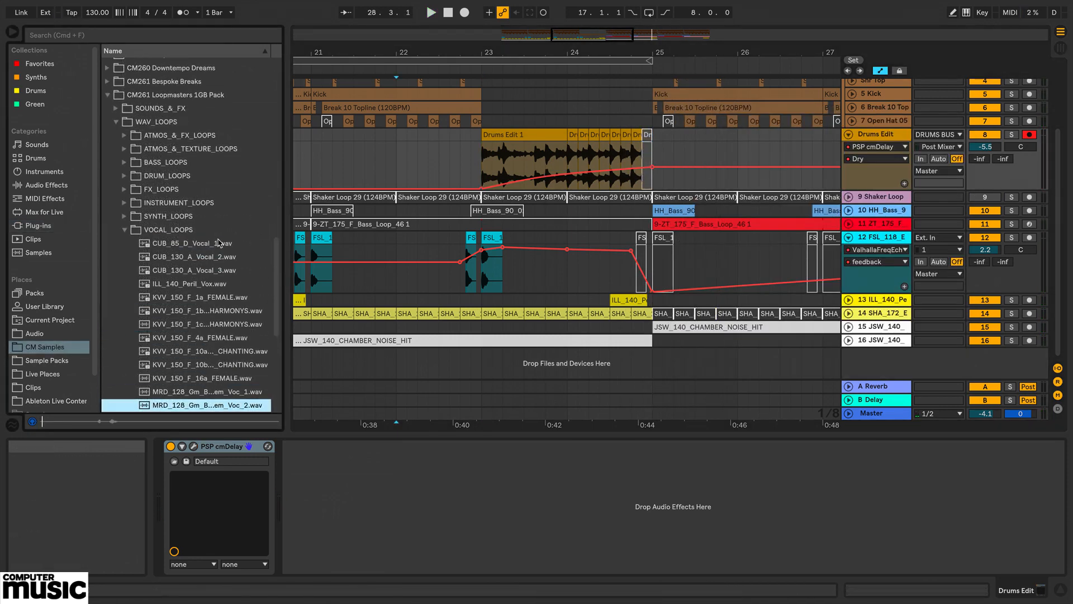
pyautogui.click(124, 189)
pyautogui.click(206, 221)
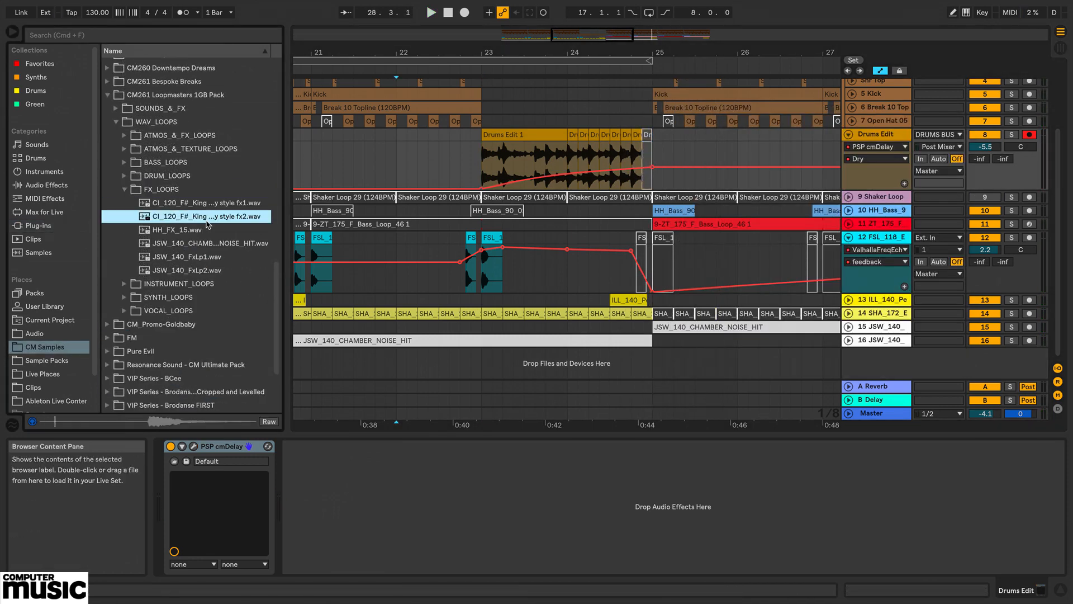
pyautogui.click(204, 204)
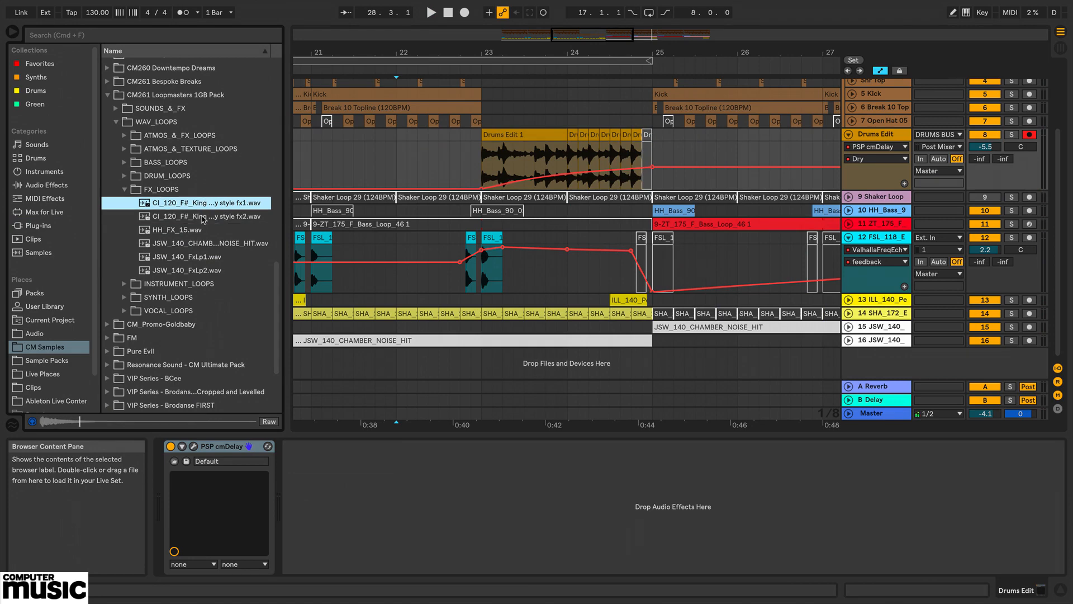
pyautogui.click(175, 220)
pyautogui.moveTo(166, 220); pyautogui.dragTo(625, 331)
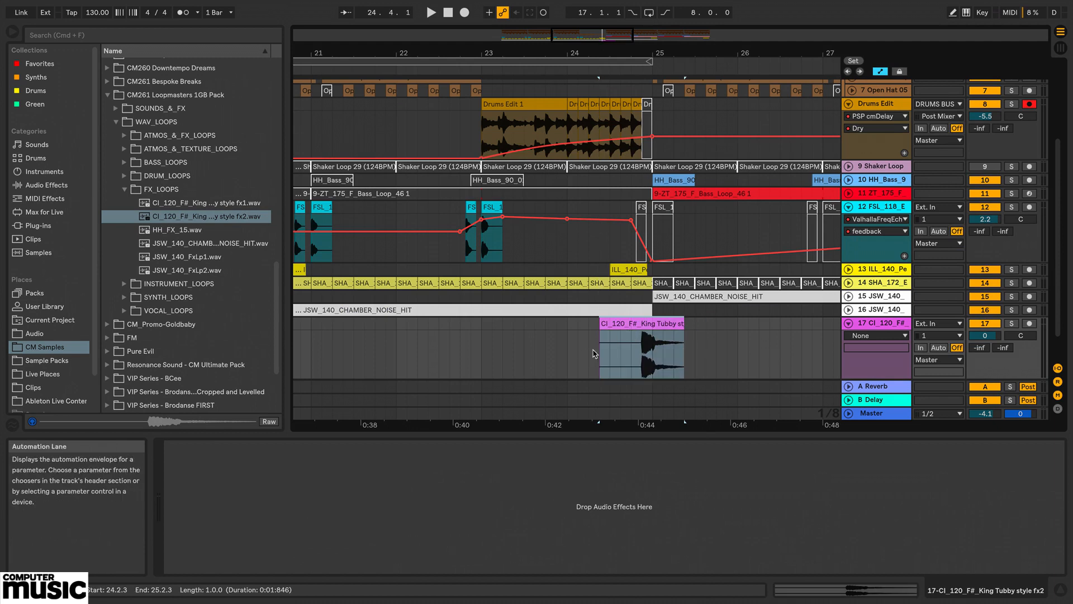
# Set the King Tubby FX track's volume to -4.4 dB and trim the clip's end to just past the start of bar 25.
pyautogui.click(597, 354)
pyautogui.moveTo(986, 336)
pyautogui.mouseDown()
pyautogui.moveTo(985, 353)
pyautogui.moveTo(995, 336)
pyautogui.mouseUp()
pyautogui.press('space')
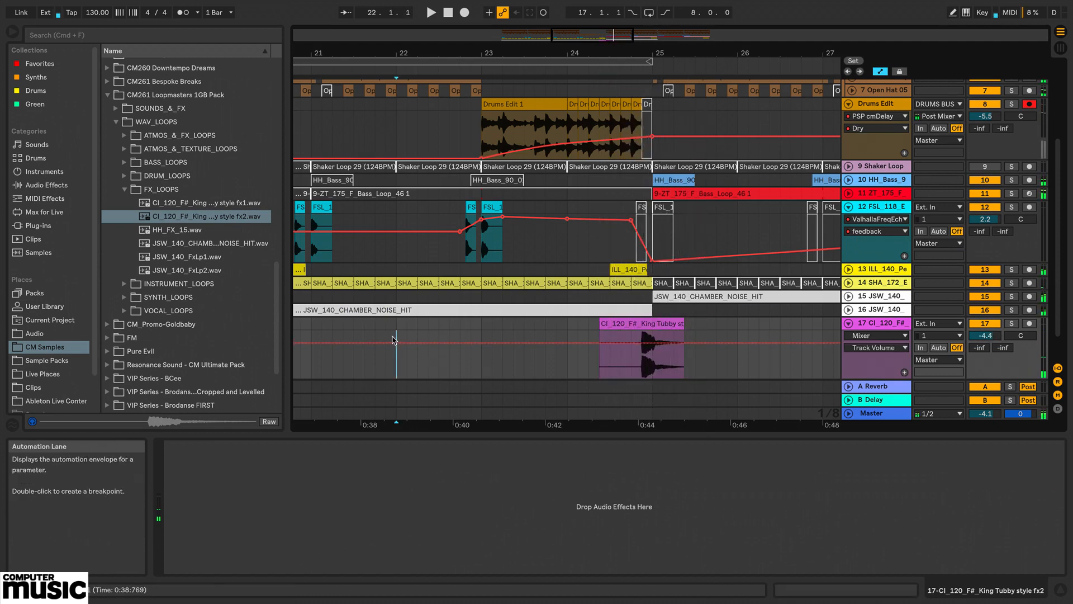
pyautogui.click(396, 352)
pyautogui.click(674, 337)
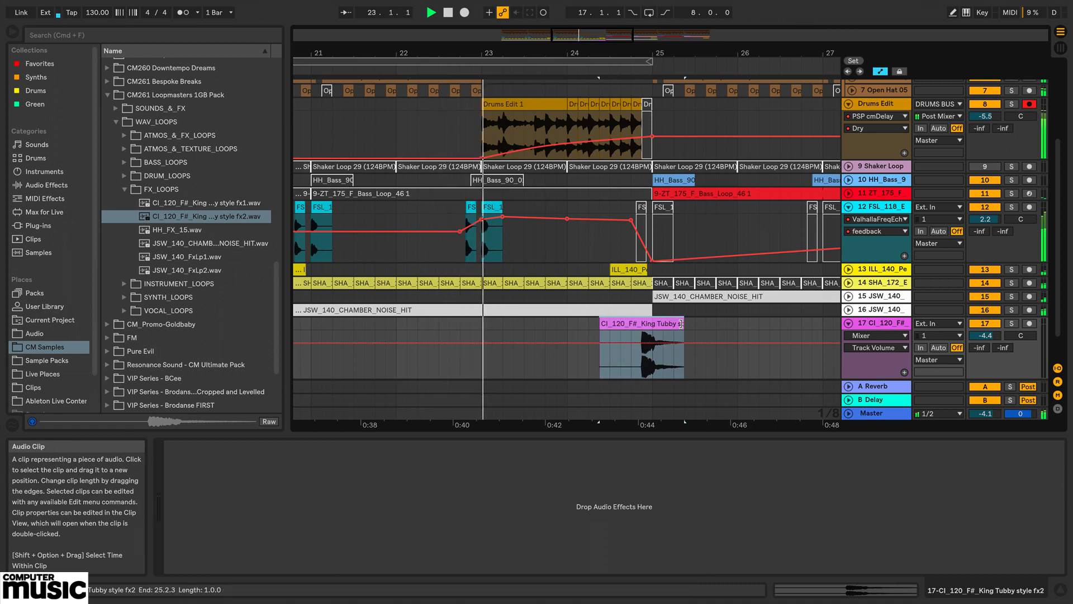
pyautogui.press('a')
pyautogui.moveTo(683, 325); pyautogui.dragTo(664, 330)
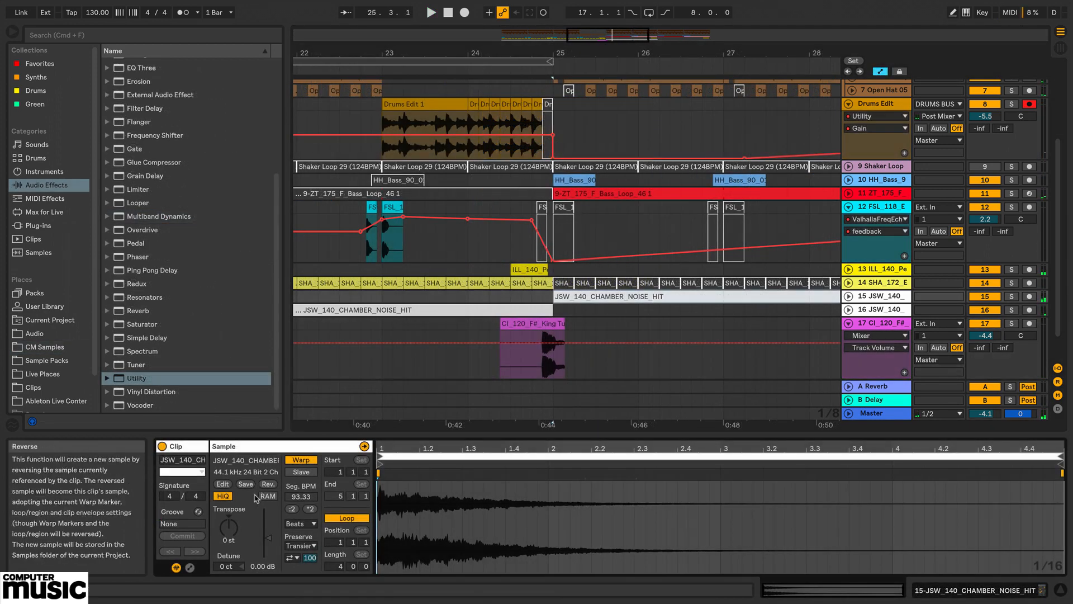
# Transpose the chamber noise hit at bar 25 up 12 st, set its clip gain to -0.56 dB, and play from bar 23.
pyautogui.moveTo(229, 527); pyautogui.dragTo(268, 540)
pyautogui.press('space')
pyautogui.click(385, 297)
pyautogui.press('space')
pyautogui.press('space')
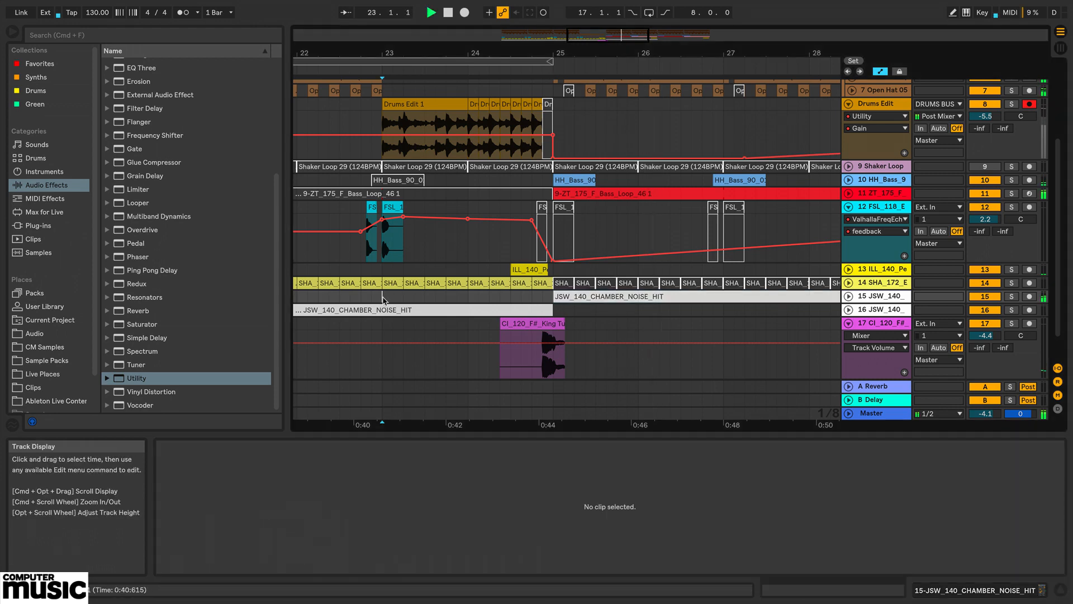
pyautogui.moveTo(472, 52)
pyautogui.mouseDown()
pyautogui.moveTo(591, 53)
pyautogui.moveTo(592, 37)
pyautogui.mouseUp()
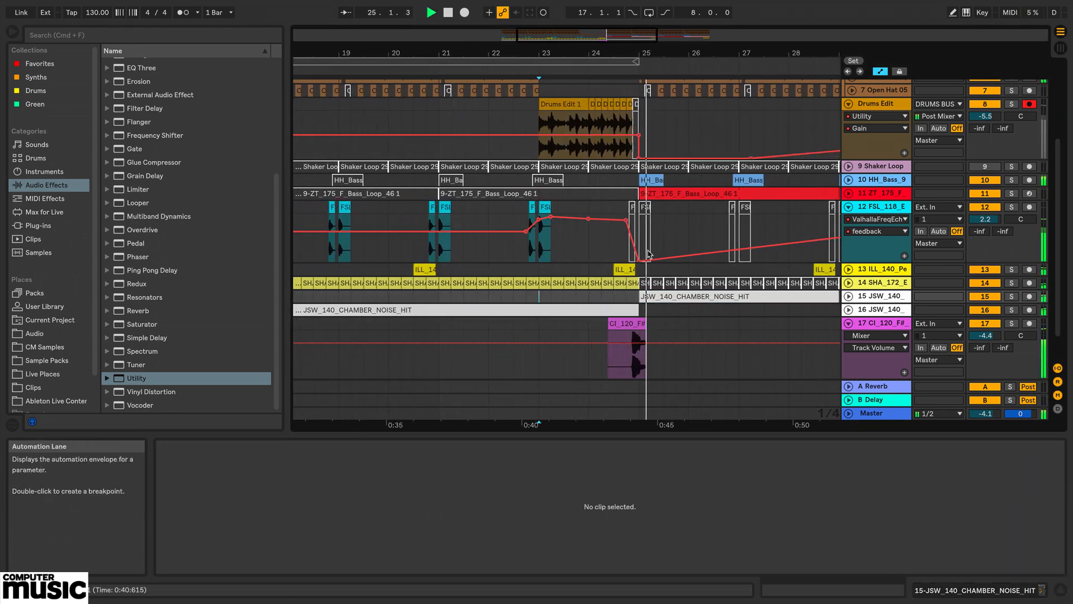
pyautogui.moveTo(646, 52); pyautogui.dragTo(646, 35)
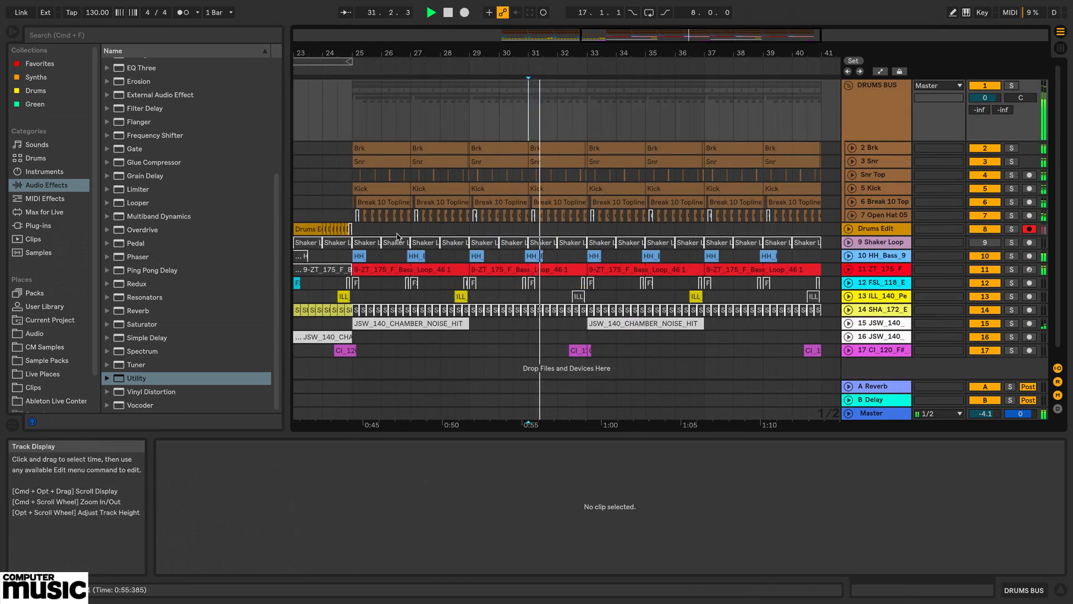
# Delete the last beat of bar 32 across all drum bus tracks and play from bar 32.
pyautogui.click(325, 229)
pyautogui.moveTo(586, 52); pyautogui.dragTo(587, 84)
pyautogui.moveTo(553, 133); pyautogui.dragTo(593, 229)
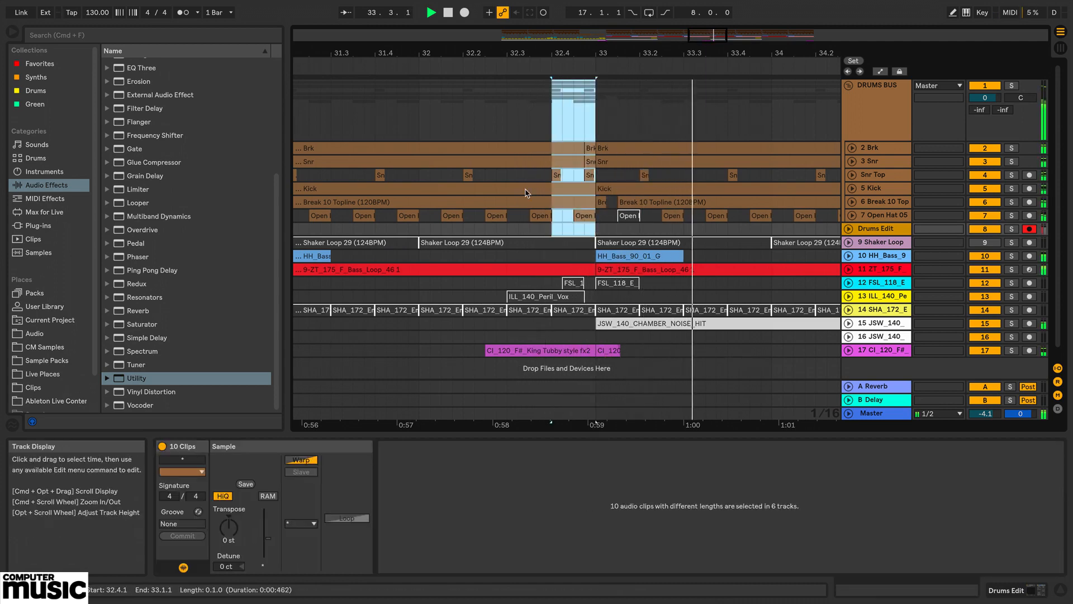
pyautogui.press('Delete')
pyautogui.click(418, 134)
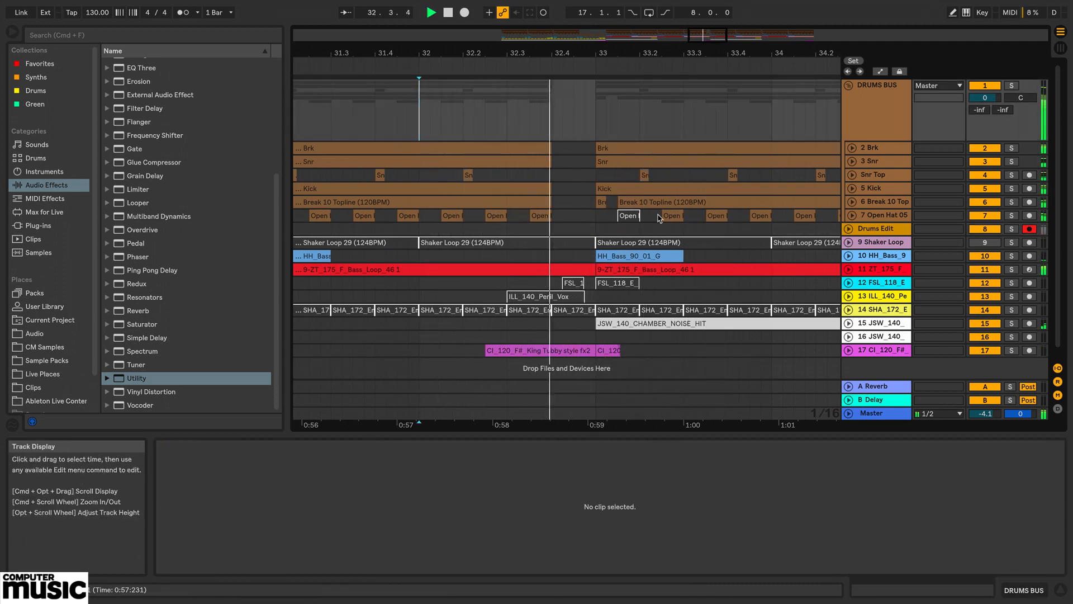
# Audition the chamber noise hit at bar 33 and the lead-in to it from bar 31.
pyautogui.moveTo(549, 53); pyautogui.dragTo(547, 23)
pyautogui.press('space')
pyautogui.click(571, 324)
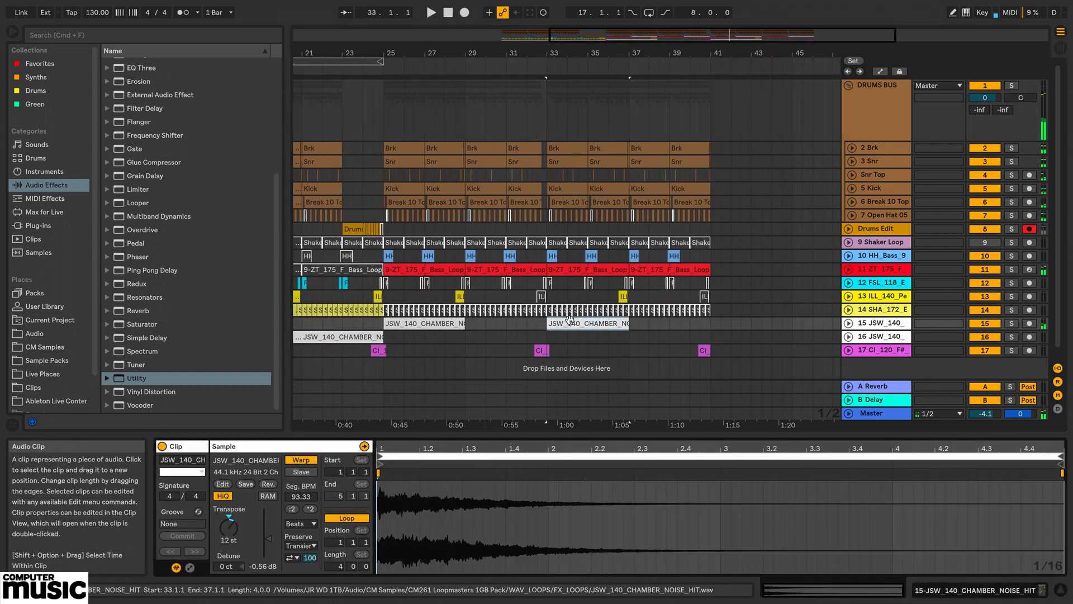
pyautogui.press('space')
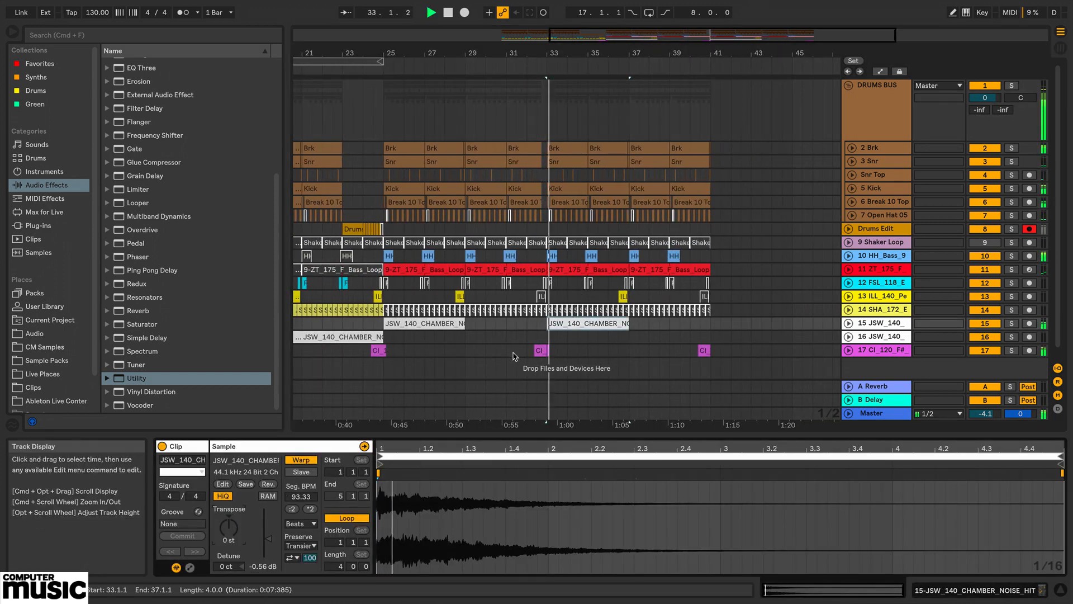
pyautogui.click(508, 324)
pyautogui.press('space')
pyautogui.press('space')
# Copy the reversed noise clip to bar 33, give it a curved fade-in and trim its start to bar 36.
pyautogui.scroll(-1, 545, 338)
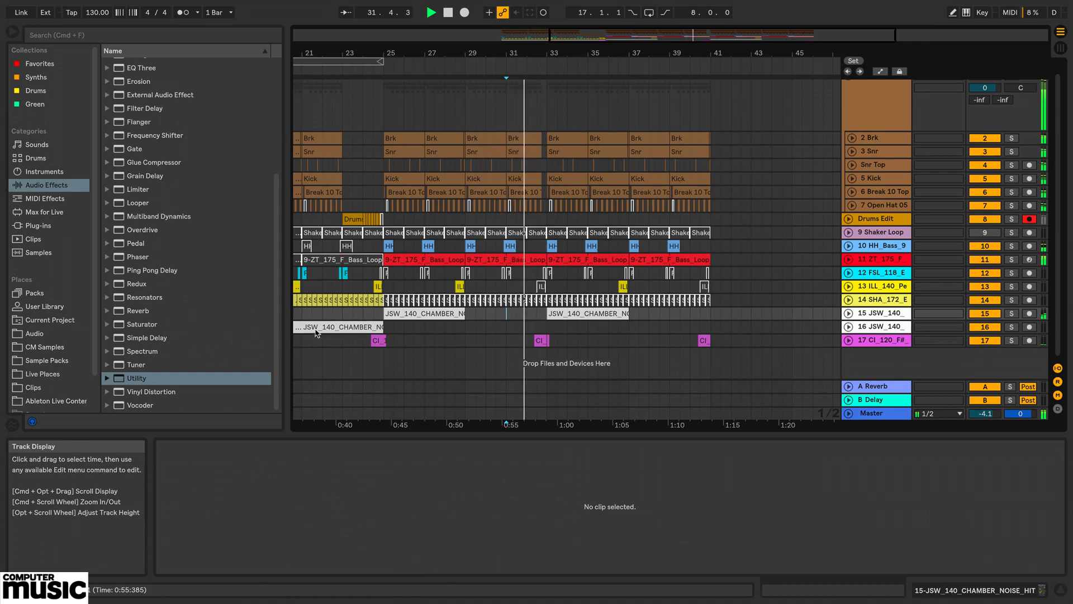
pyautogui.moveTo(319, 328); pyautogui.dragTo(654, 324)
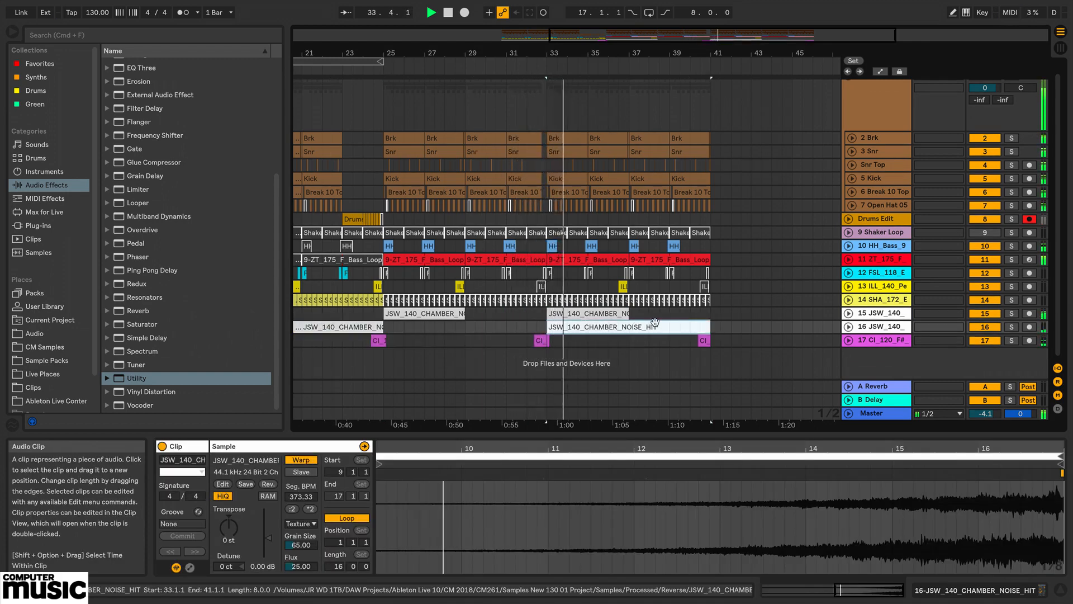
pyautogui.click(849, 327)
pyautogui.moveTo(549, 323); pyautogui.dragTo(690, 321)
pyautogui.moveTo(611, 326); pyautogui.dragTo(615, 327)
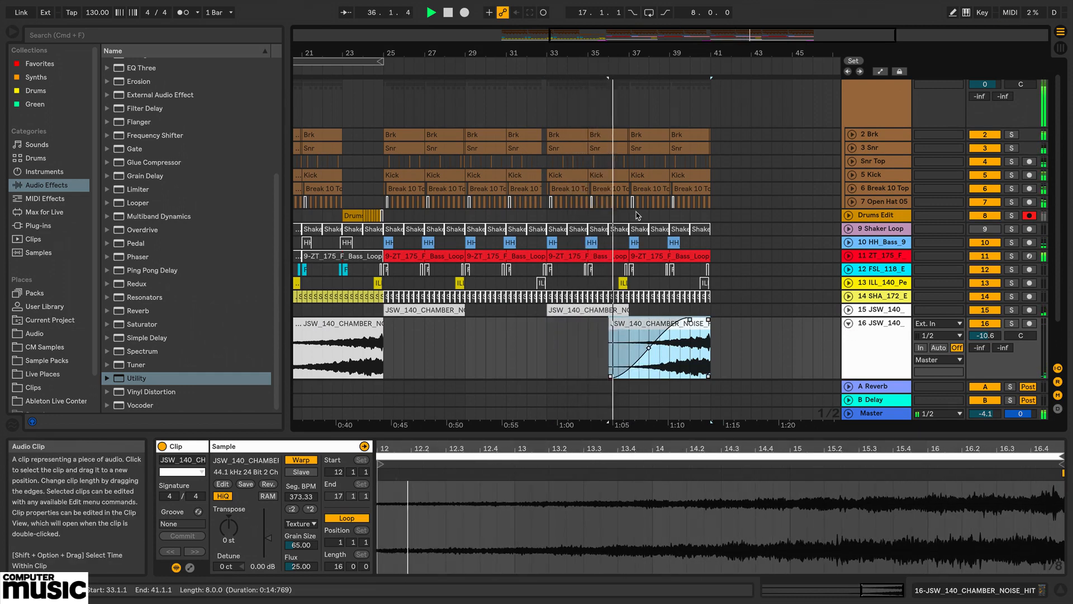
# Copy the drum slices in bar 24 of the Drums Edit track to bar 40.
pyautogui.moveTo(576, 53); pyautogui.dragTo(576, 39)
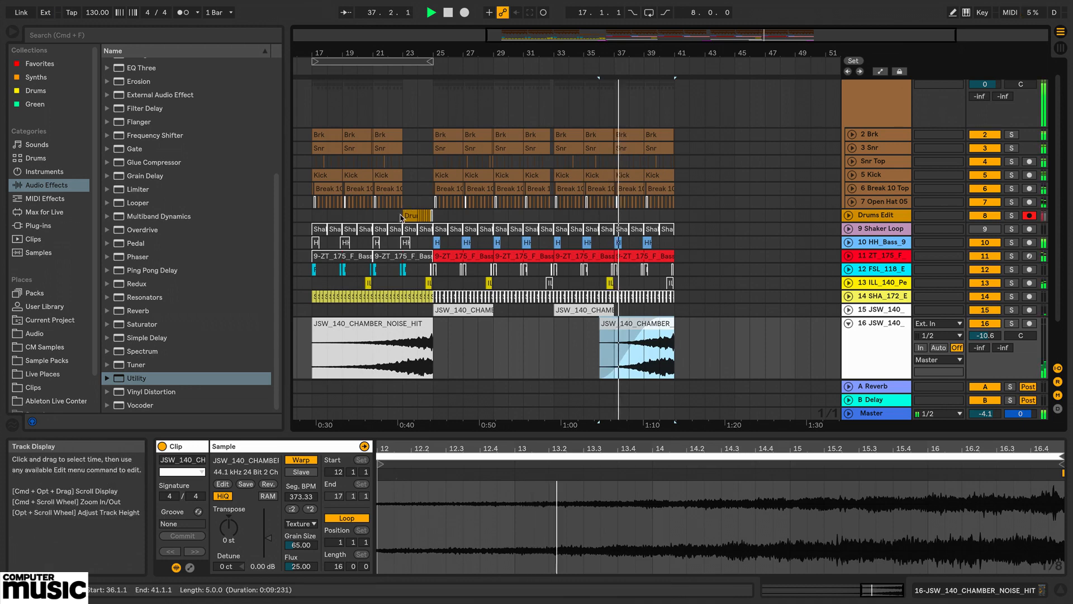
pyautogui.click(424, 216)
pyautogui.moveTo(423, 214); pyautogui.dragTo(418, 214)
pyautogui.click(662, 217)
pyautogui.press('super+v')
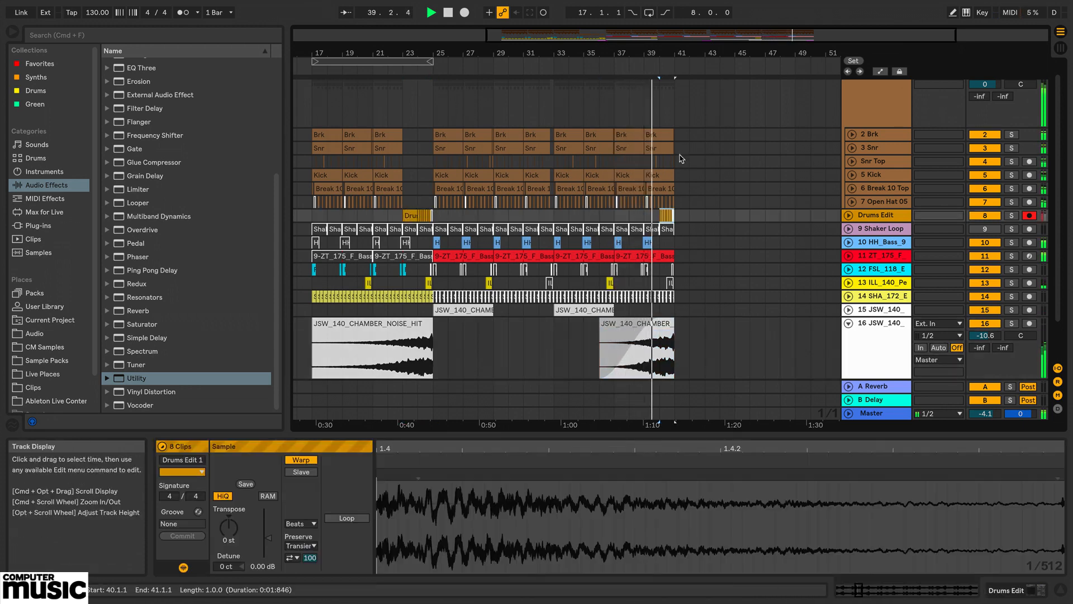
# Delete bar 40 across all drum bus tracks and play from bar 25.
pyautogui.moveTo(675, 91); pyautogui.dragTo(664, 201)
pyautogui.press('Delete')
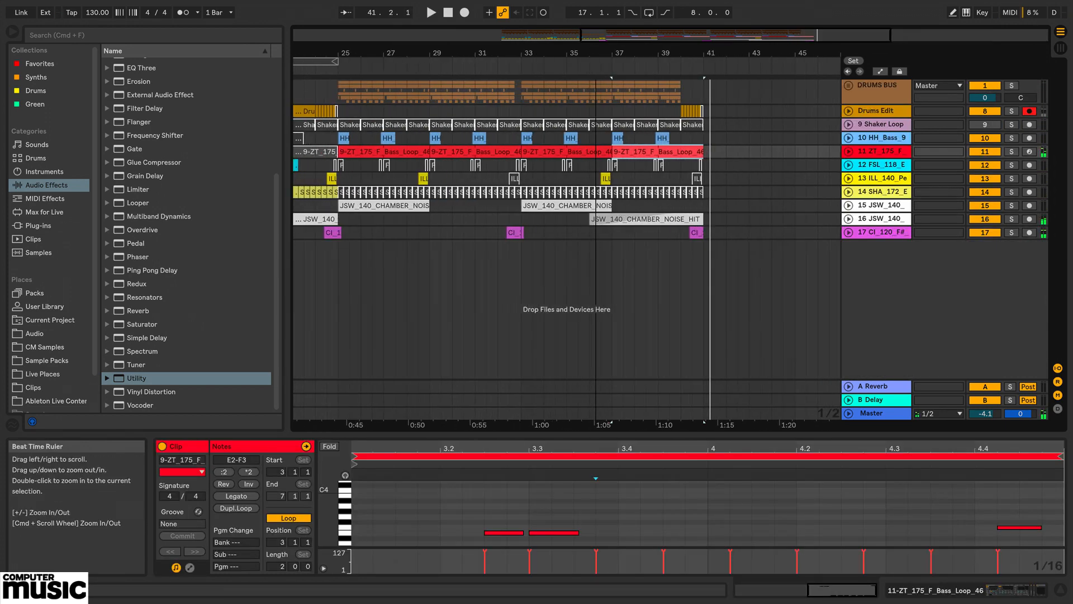
pyautogui.click(340, 111)
pyautogui.press('space')
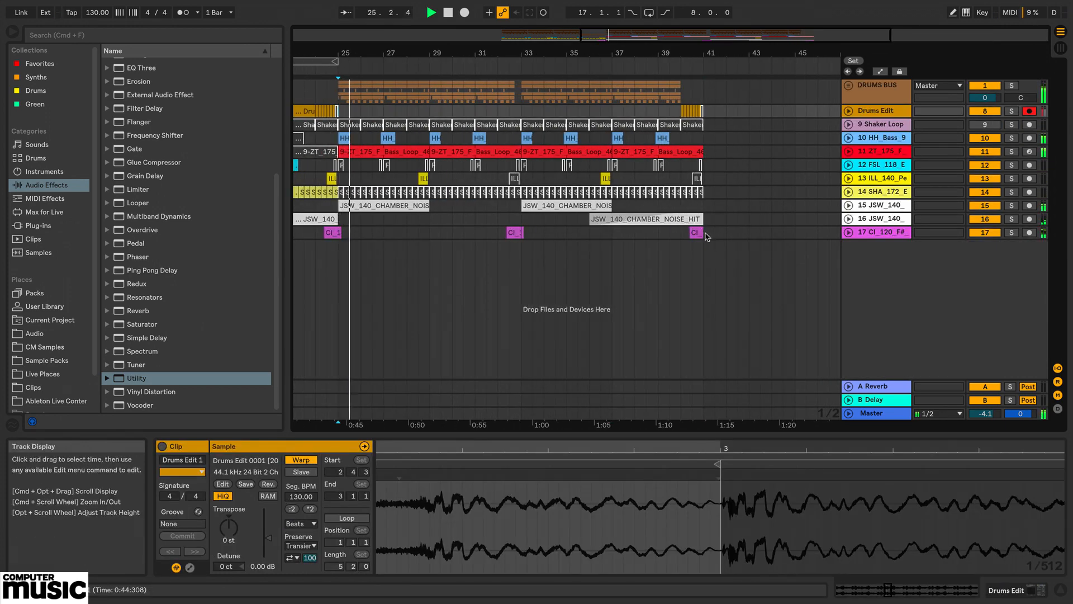
# Duplicate bars 25 to 41 of all tracks so the copy starts at bar 41.
pyautogui.moveTo(698, 232); pyautogui.dragTo(347, 91)
pyautogui.press('super+d')
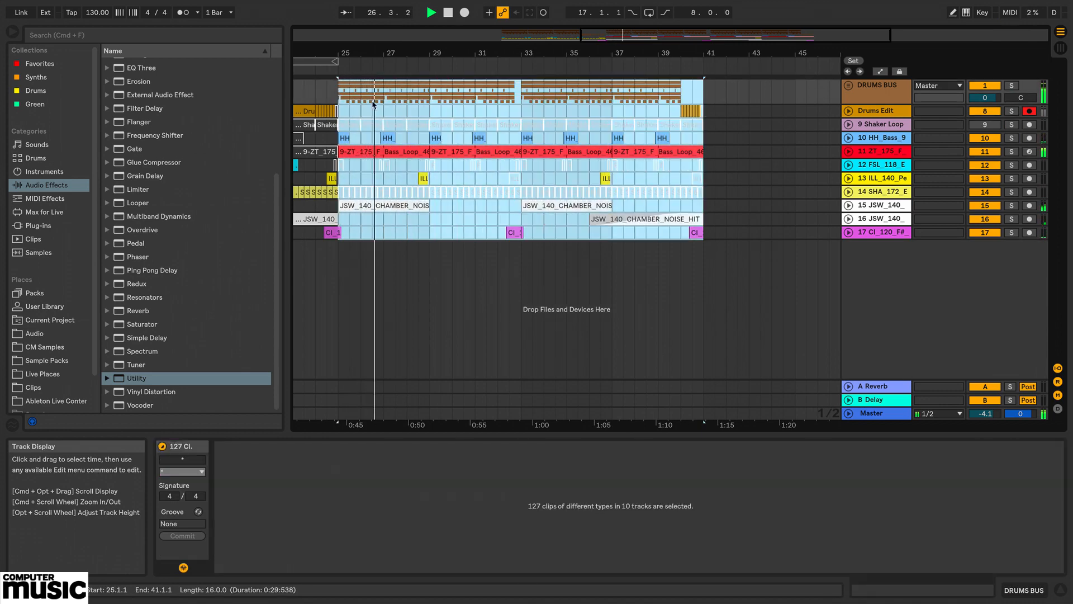
pyautogui.moveTo(481, 54); pyautogui.dragTo(645, 21)
# Find CUB_85_D_Arpdelay_Lead.wav in the SYNTH_LOOPS folder of CM Samples and place it on a new track at bar 41.
pyautogui.click(45, 346)
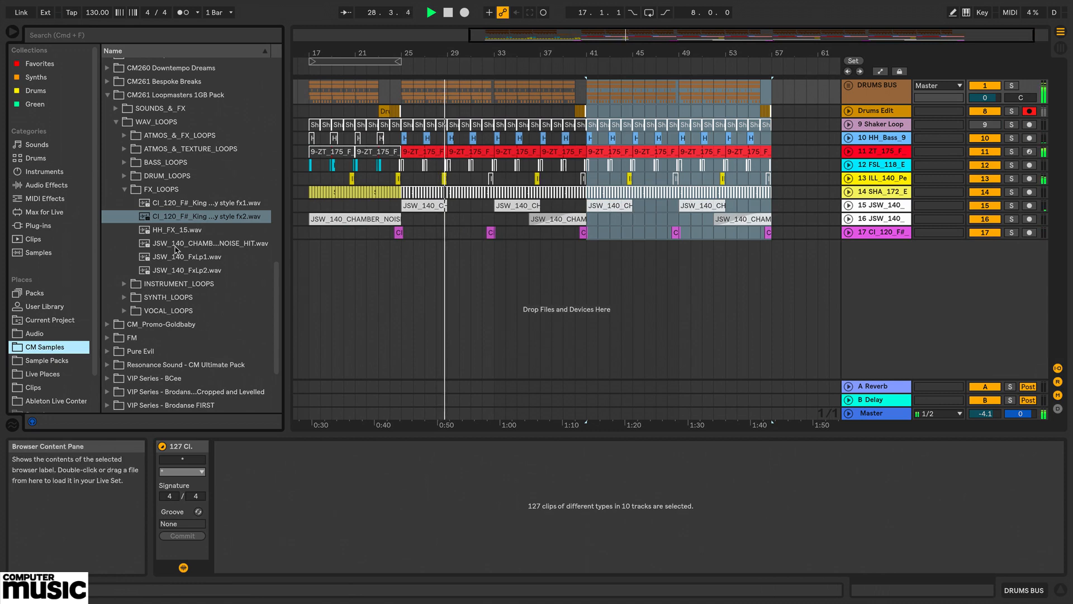
pyautogui.click(125, 190)
pyautogui.click(124, 216)
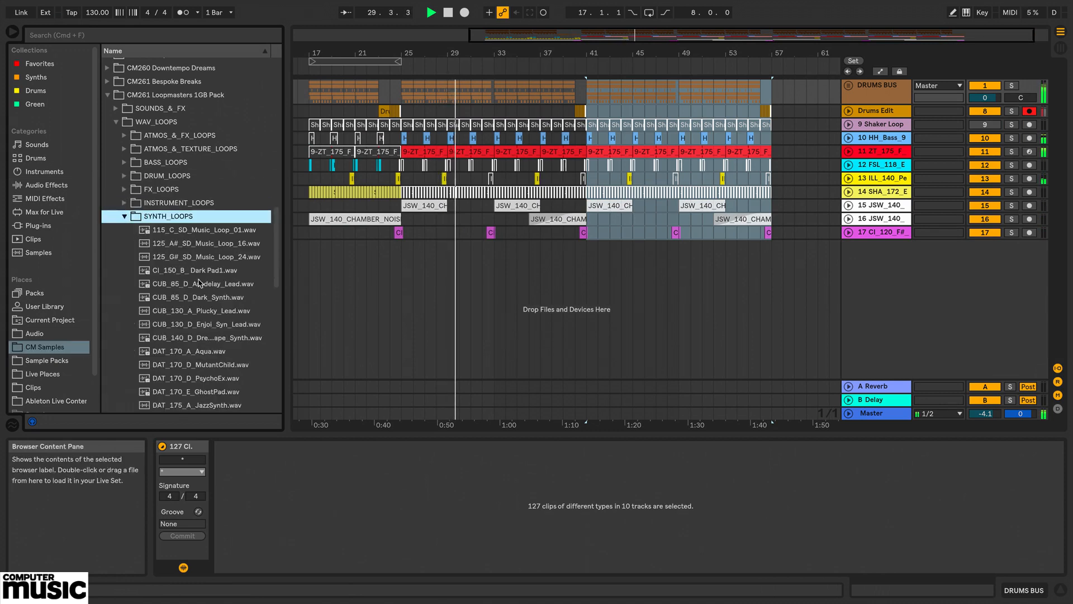
pyautogui.click(210, 283)
pyautogui.scroll(-3, 221, 325)
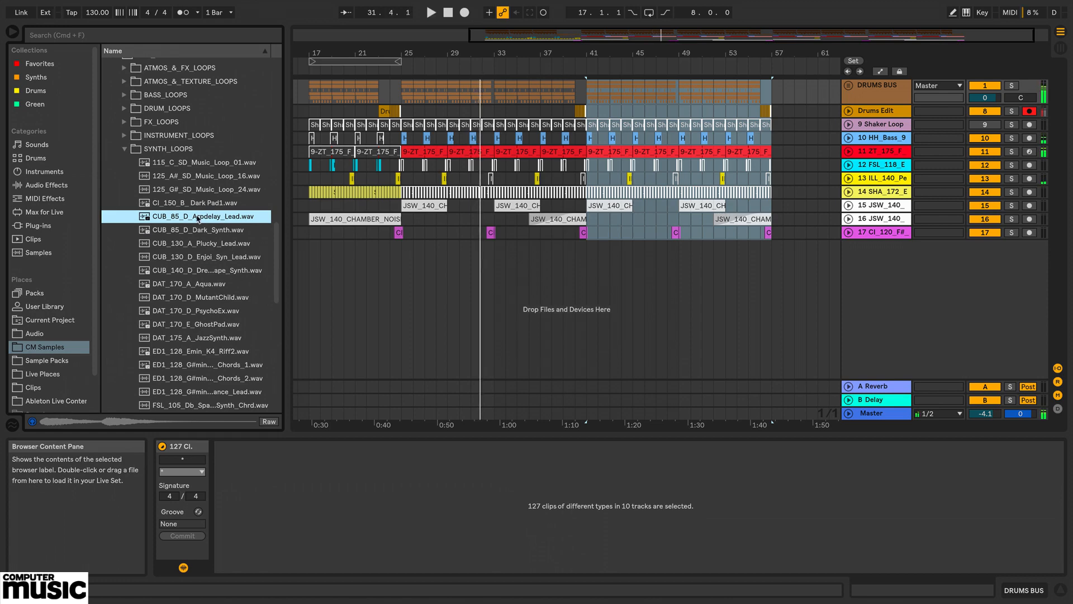
pyautogui.moveTo(197, 218); pyautogui.dragTo(588, 242)
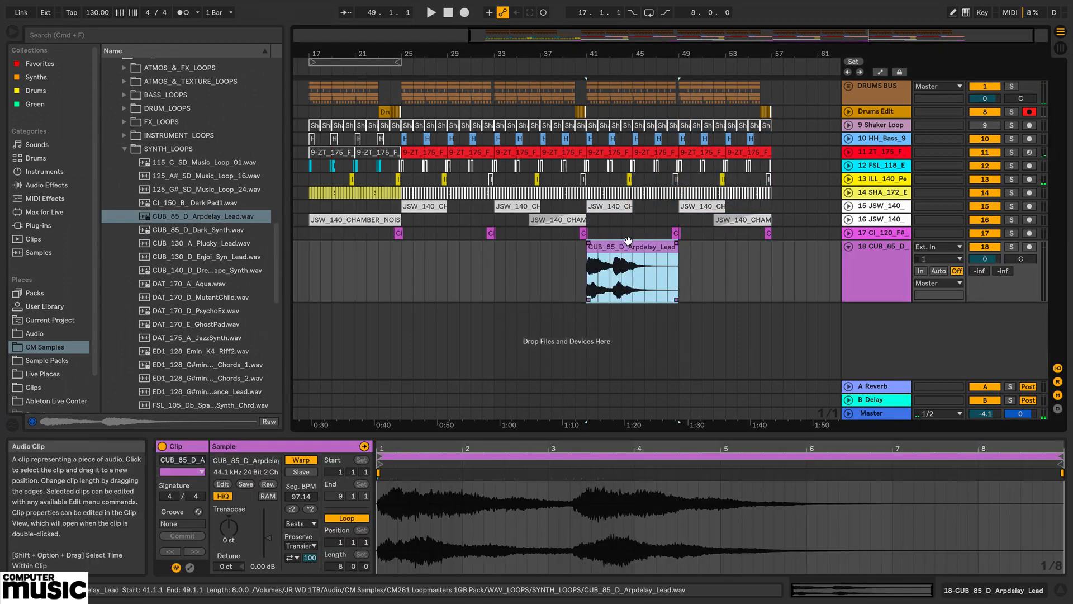
# Transpose the Arpdelay lead clip by 2 semitones, use Complex warping, set its track volume to -9.4 dB and play from bar 41.
pyautogui.moveTo(229, 527); pyautogui.dragTo(229, 525)
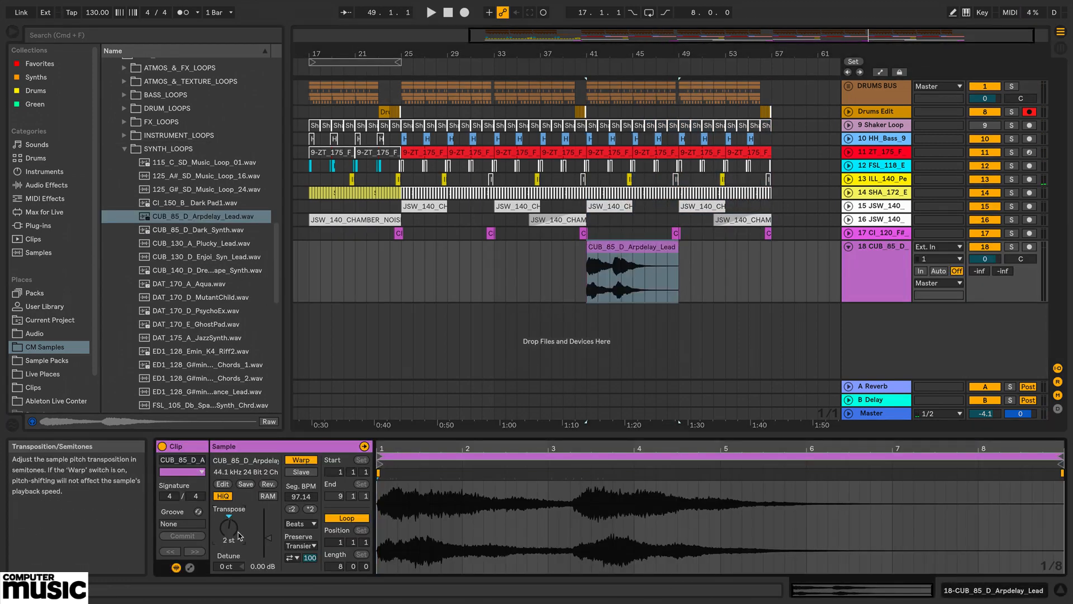
pyautogui.click(301, 524)
pyautogui.click(305, 576)
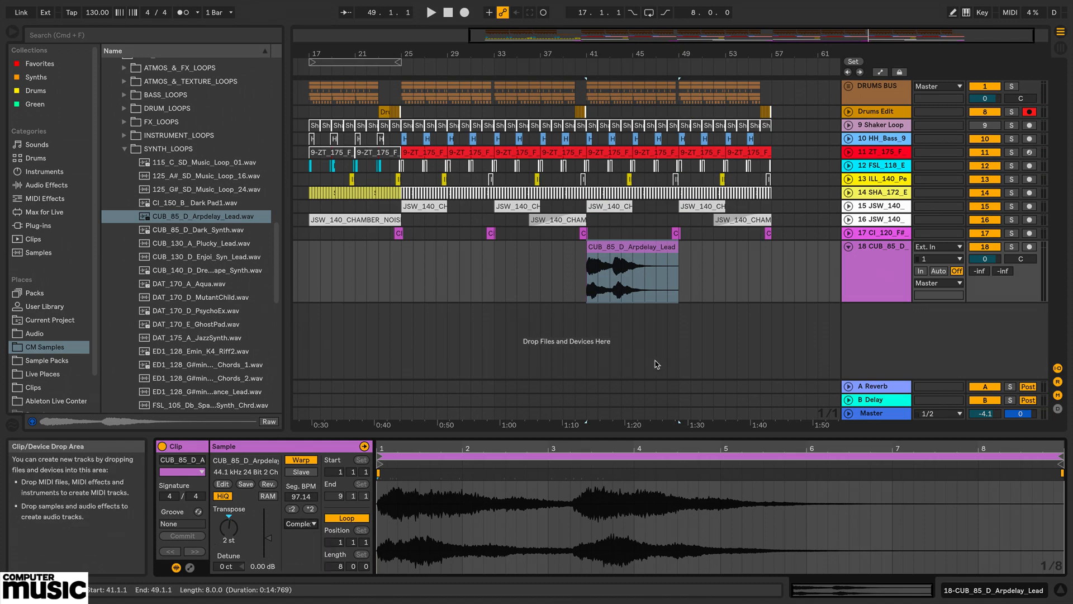
pyautogui.moveTo(983, 259); pyautogui.dragTo(982, 280)
pyautogui.press('space')
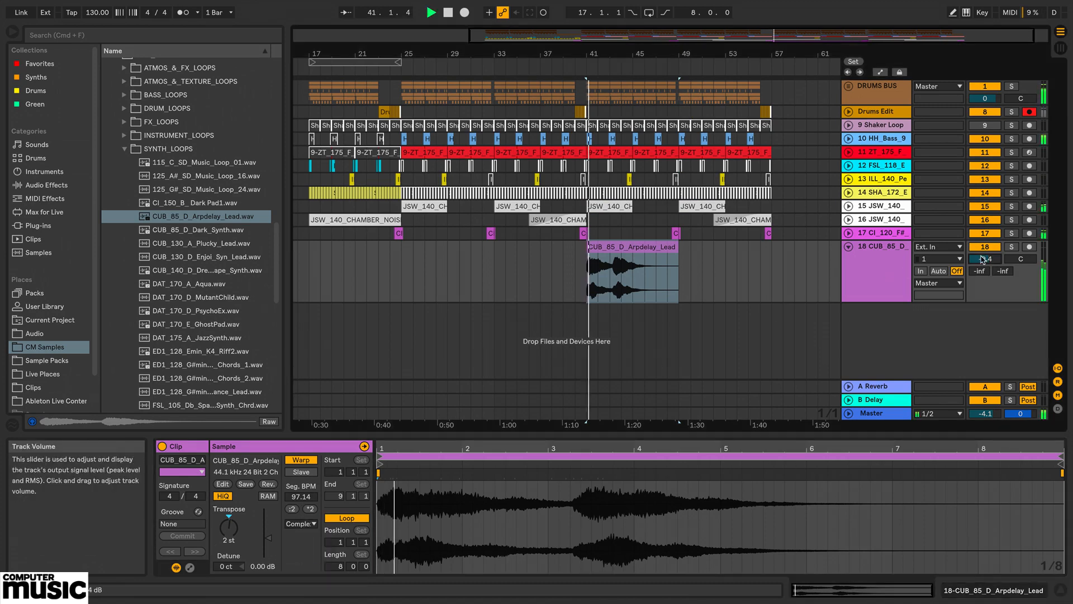
# Set the Arpdelay lead clip's transposition to 7 semitones and cut it down to its first beat at bar 41.
pyautogui.moveTo(229, 536); pyautogui.dragTo(229, 531)
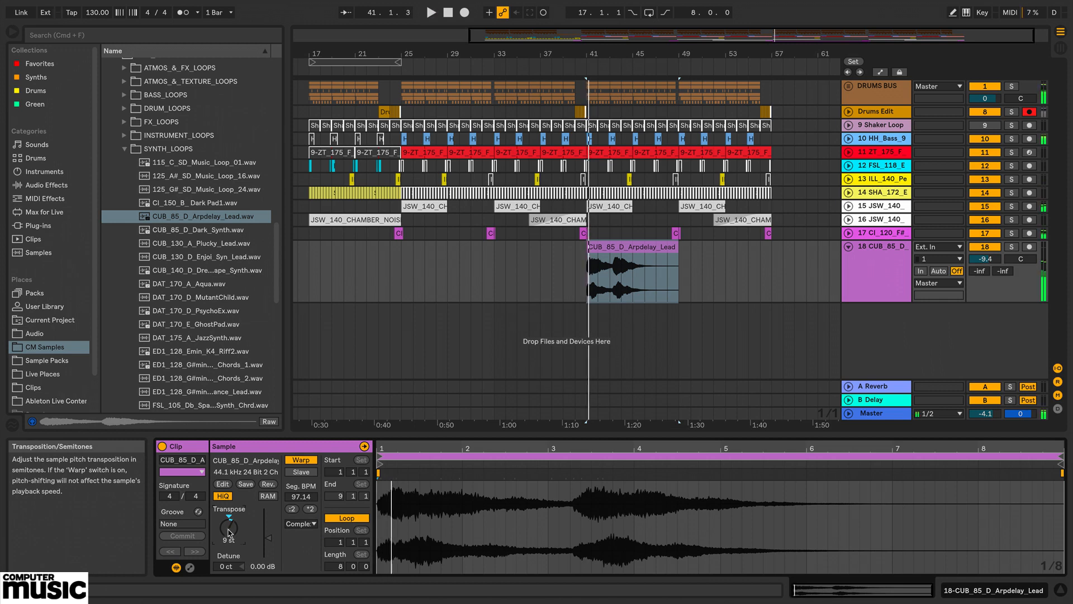
pyautogui.moveTo(229, 531); pyautogui.dragTo(231, 532)
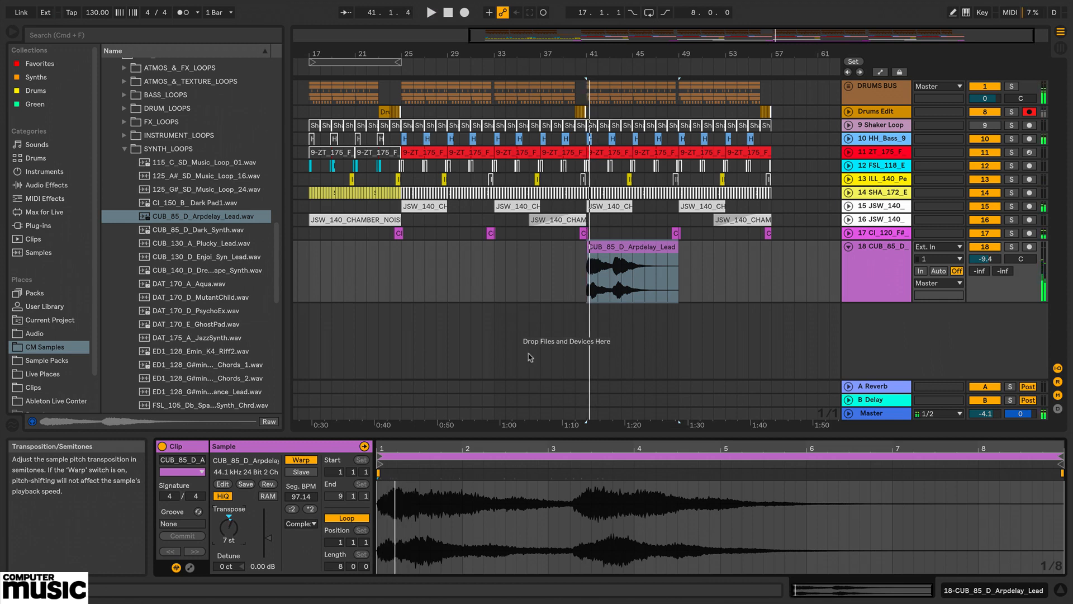
pyautogui.click(602, 287)
pyautogui.press('z')
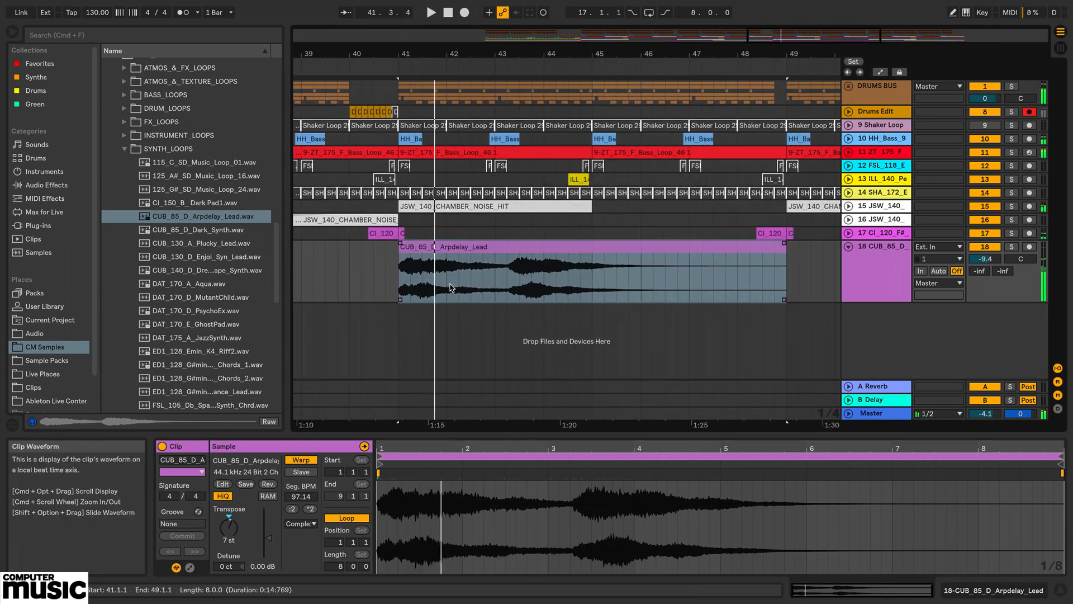
pyautogui.moveTo(452, 287); pyautogui.dragTo(692, 276)
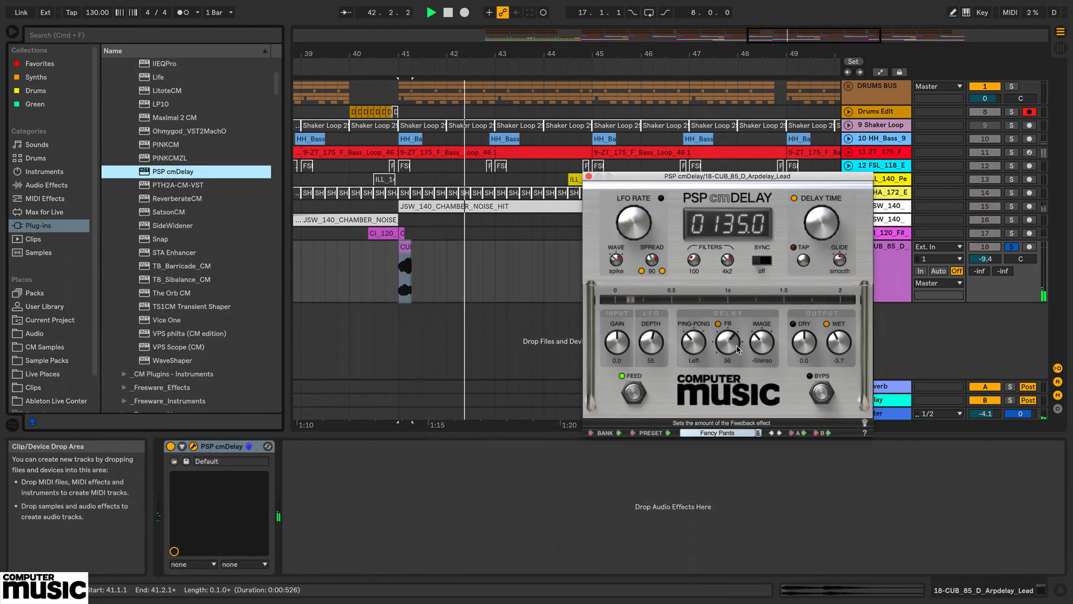
# Audition the delayed lead hits from bar 40 and reactivate the SHA_172 clips from bar 41 to bar 57.
pyautogui.press('space')
pyautogui.press('space')
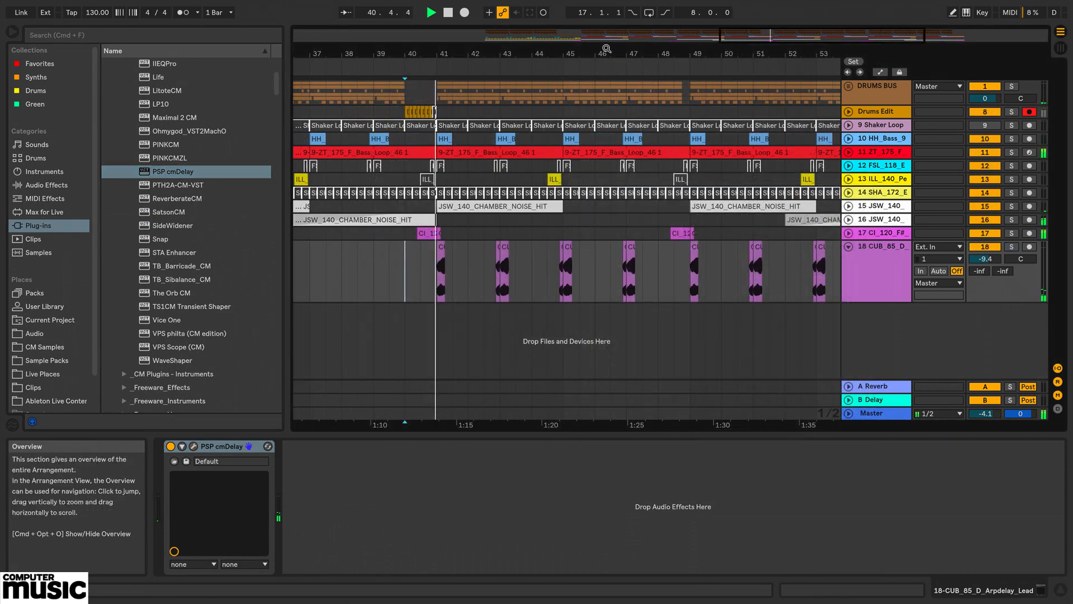
pyautogui.scroll(-3, 693, 182)
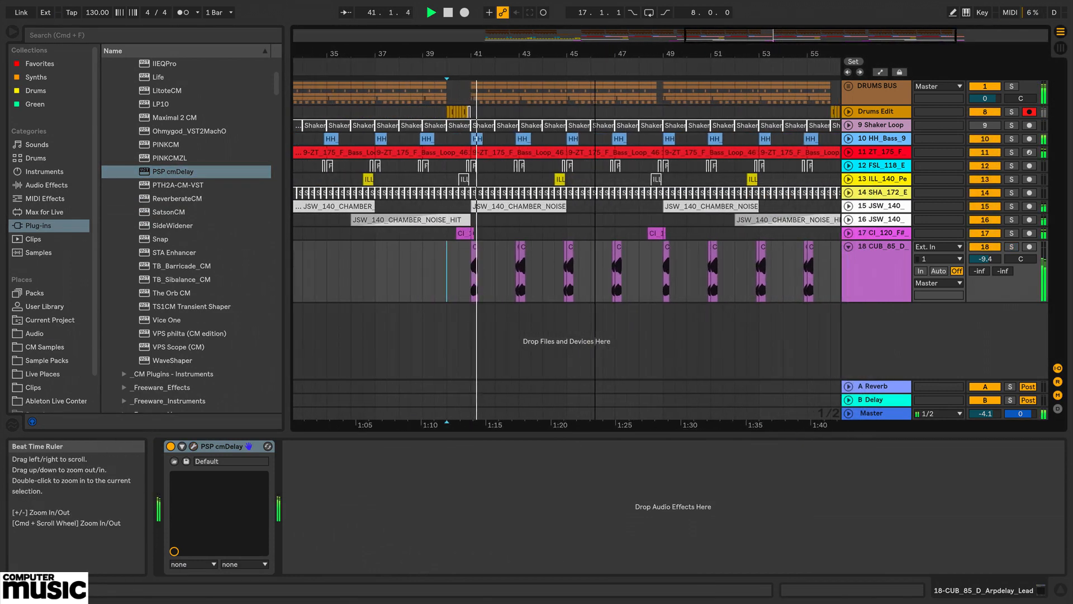
pyautogui.click(466, 193)
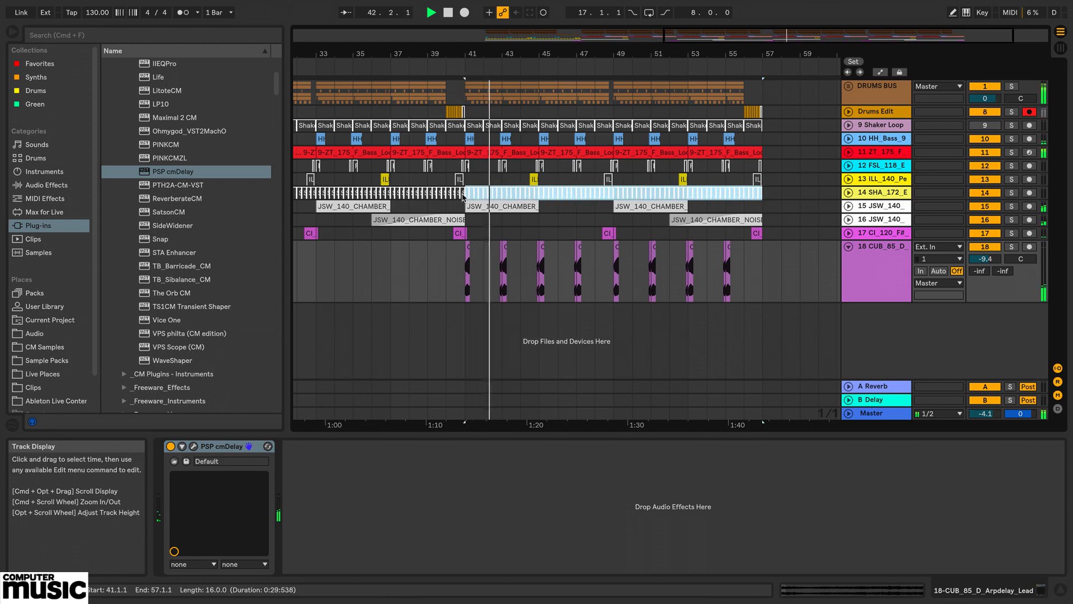
pyautogui.press('0')
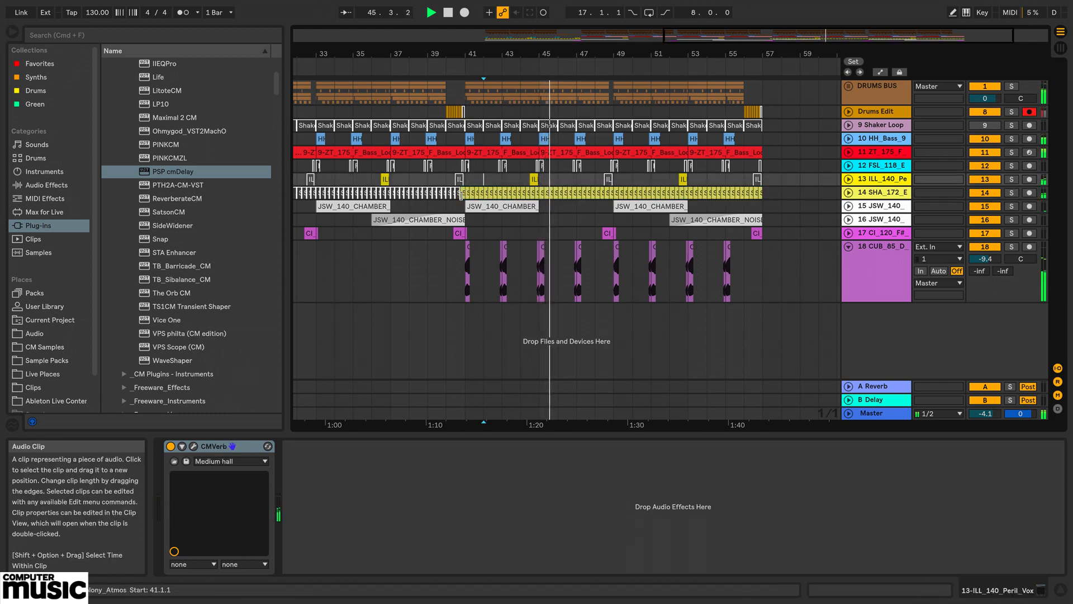
# Replace the Break 20 Topline clip at bar 49 with a copy of the bar 41 clip and shorten it to end at bar 56.
pyautogui.click(576, 237)
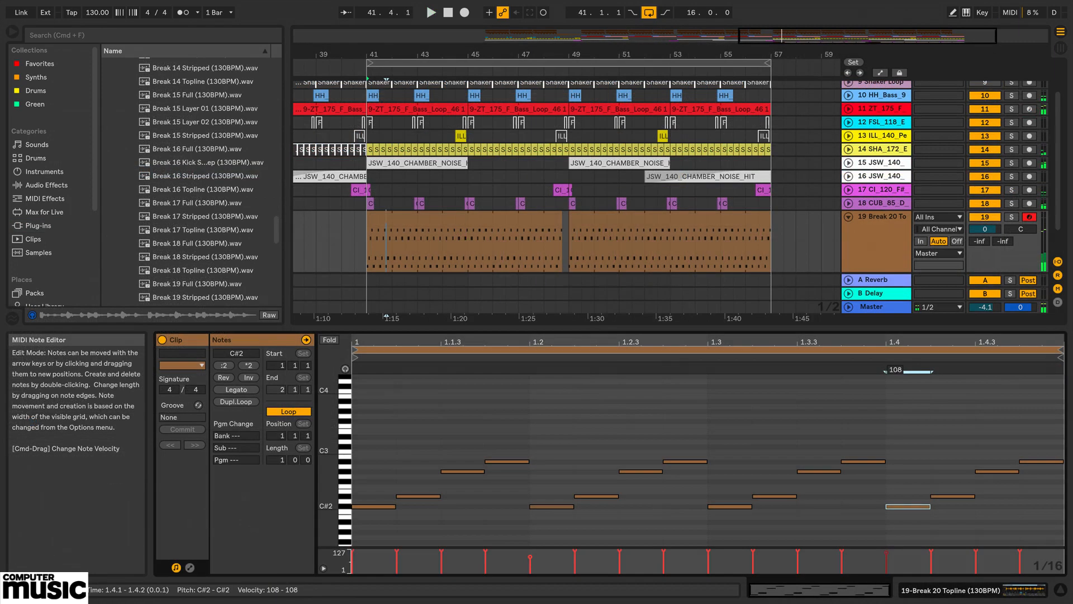
pyautogui.press('space')
pyautogui.click(601, 217)
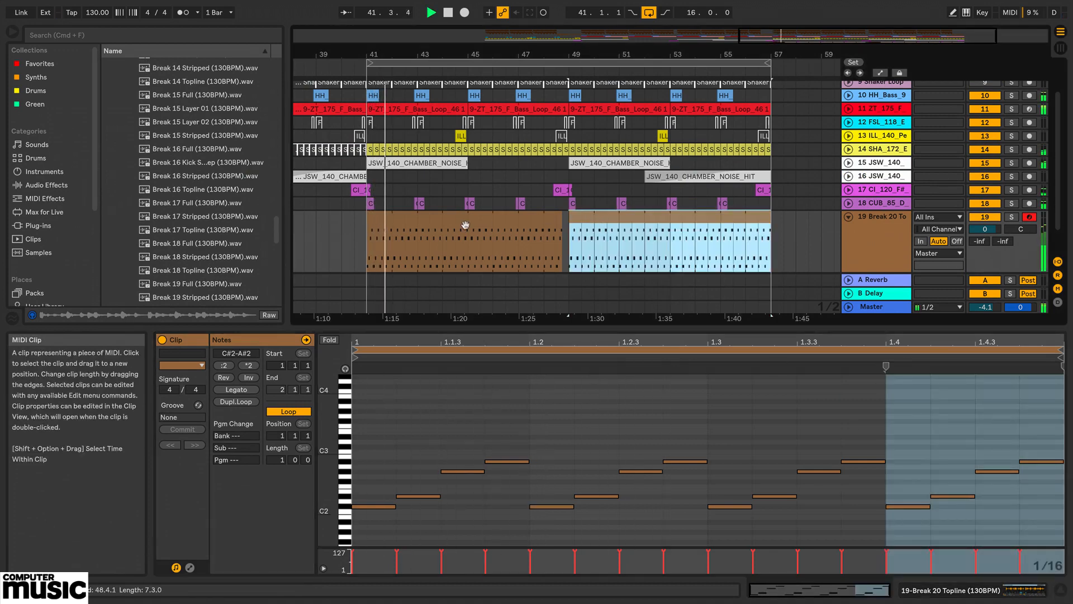
pyautogui.press('Delete')
pyautogui.click(411, 221)
pyautogui.moveTo(411, 224); pyautogui.dragTo(589, 228)
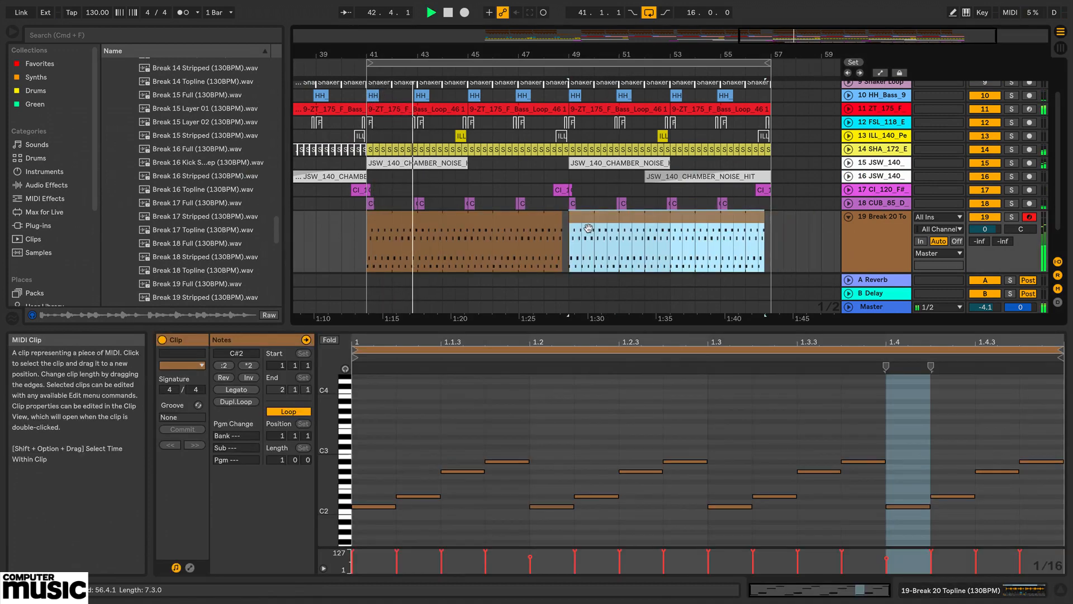
pyautogui.scroll(-2, 759, 194)
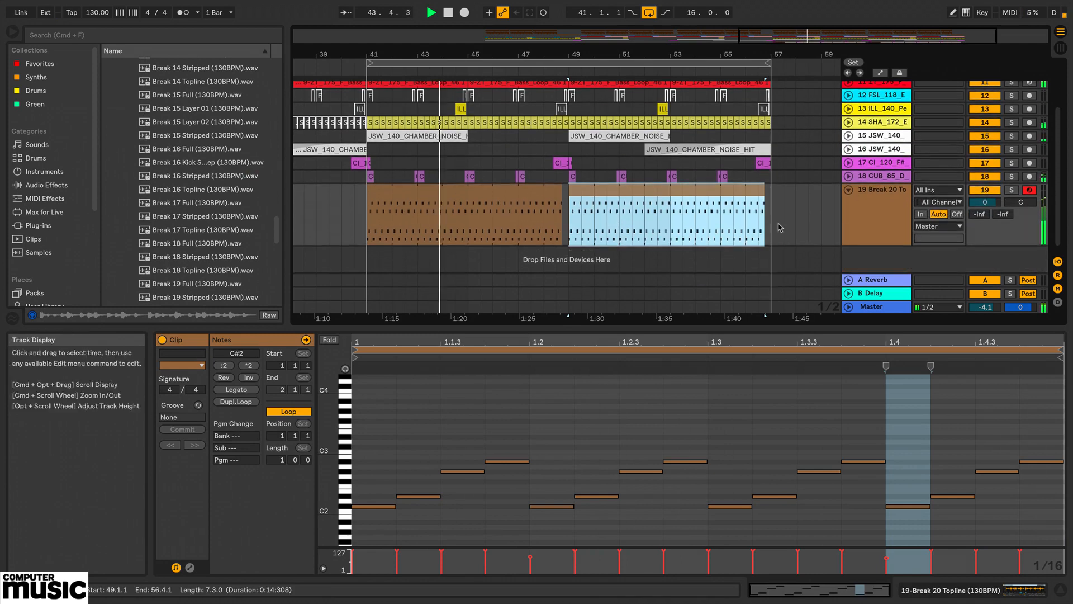
pyautogui.moveTo(759, 194); pyautogui.dragTo(742, 194)
# Delete the drum bus clips from bar 49 to bar 57.
pyautogui.scroll(3, 738, 193)
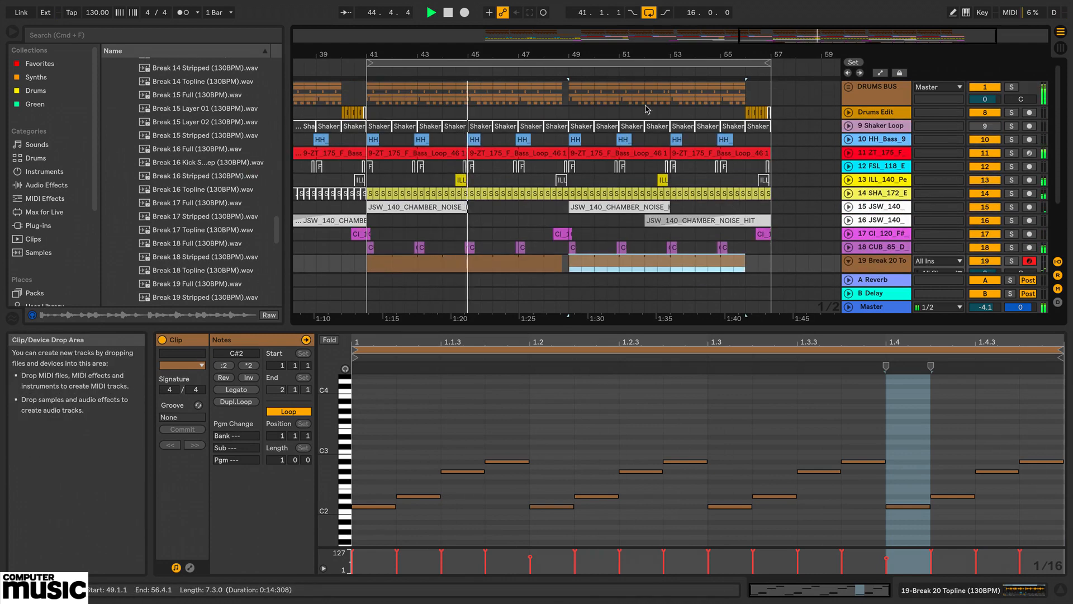
pyautogui.moveTo(635, 52); pyautogui.dragTo(672, 43)
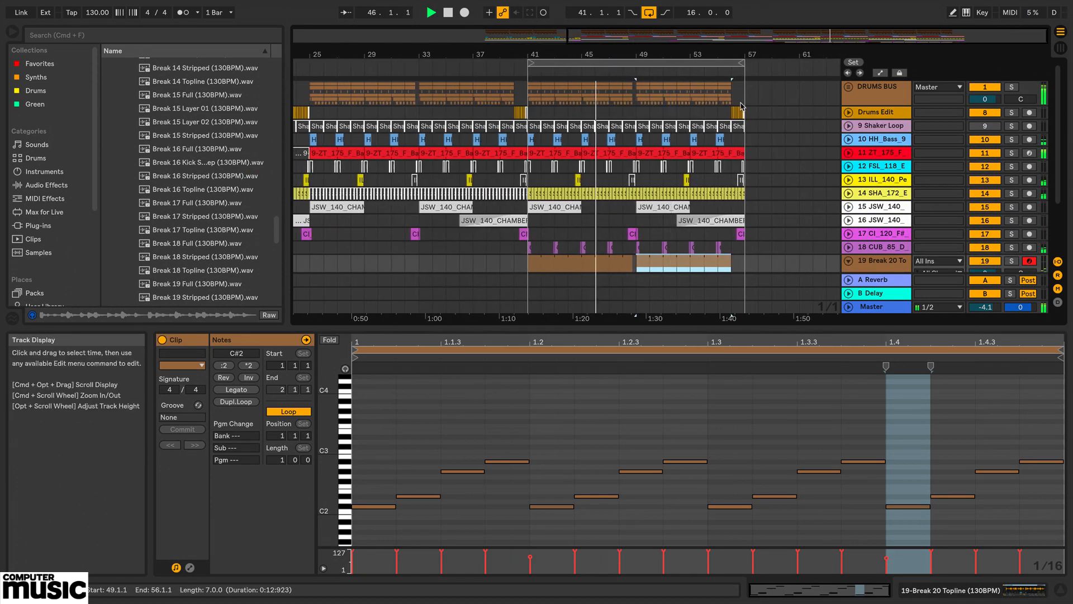
pyautogui.moveTo(744, 90); pyautogui.dragTo(637, 77)
pyautogui.press('Delete')
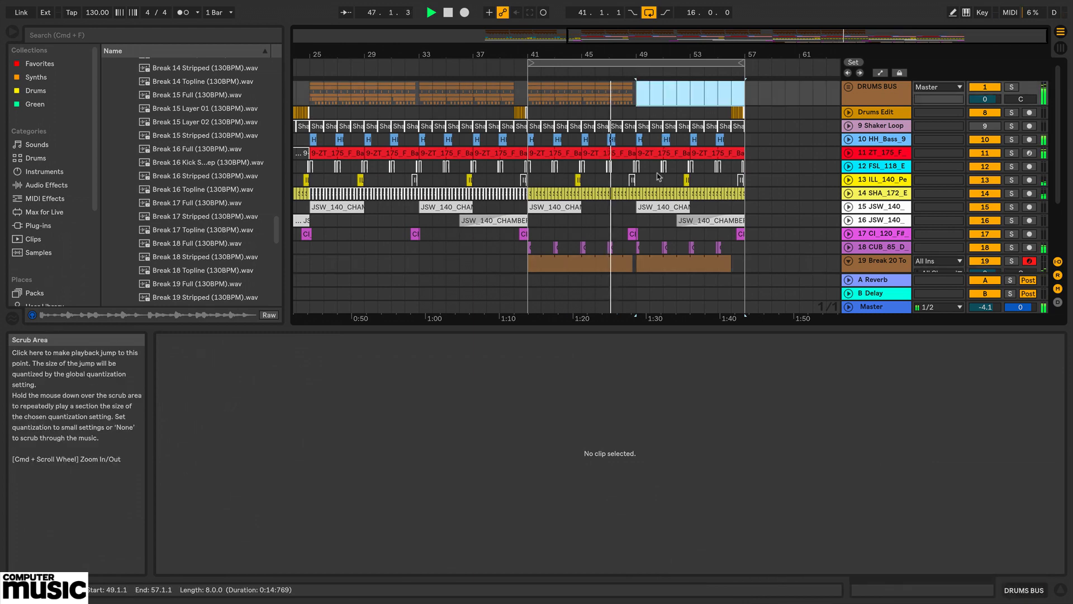
# Reactivate the FSL_118 clips and deactivate the ZT_175 bass loop clips from bar 49 to bar 57.
pyautogui.moveTo(747, 168); pyautogui.dragTo(645, 169)
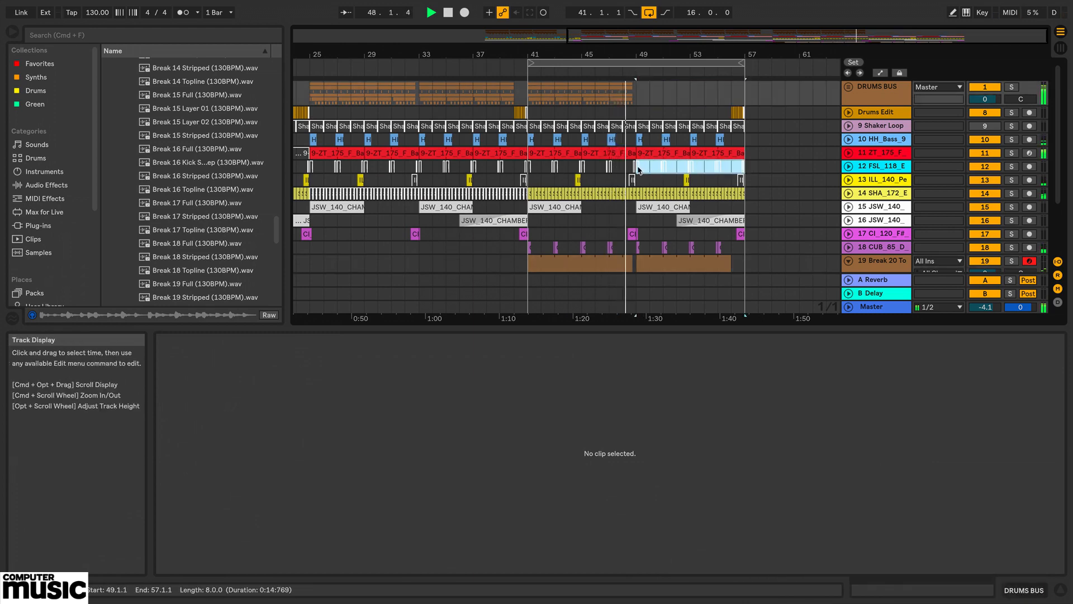
pyautogui.click(639, 169)
pyautogui.click(703, 152)
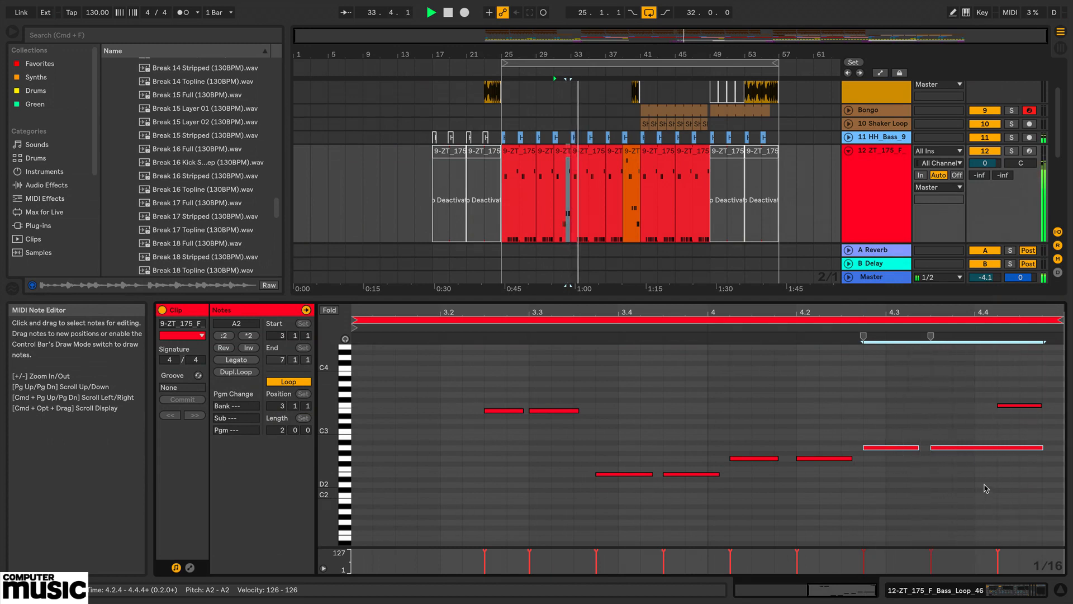
# Recolour the varied bass clip at bar 31 light red and copy it to bar 47.
pyautogui.click(563, 162)
pyautogui.rightClick(564, 155)
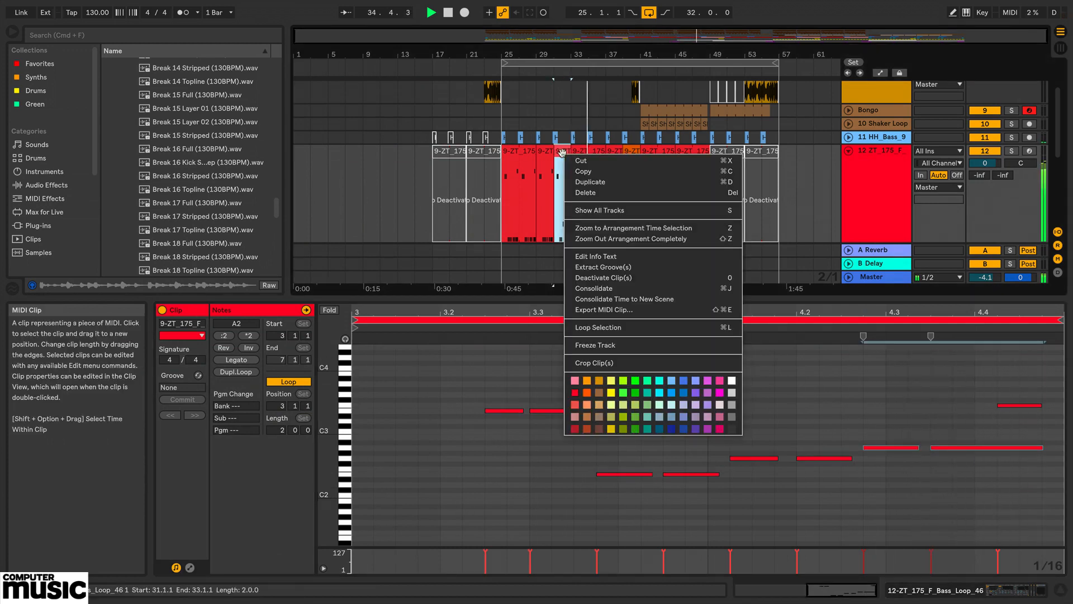
pyautogui.click(578, 402)
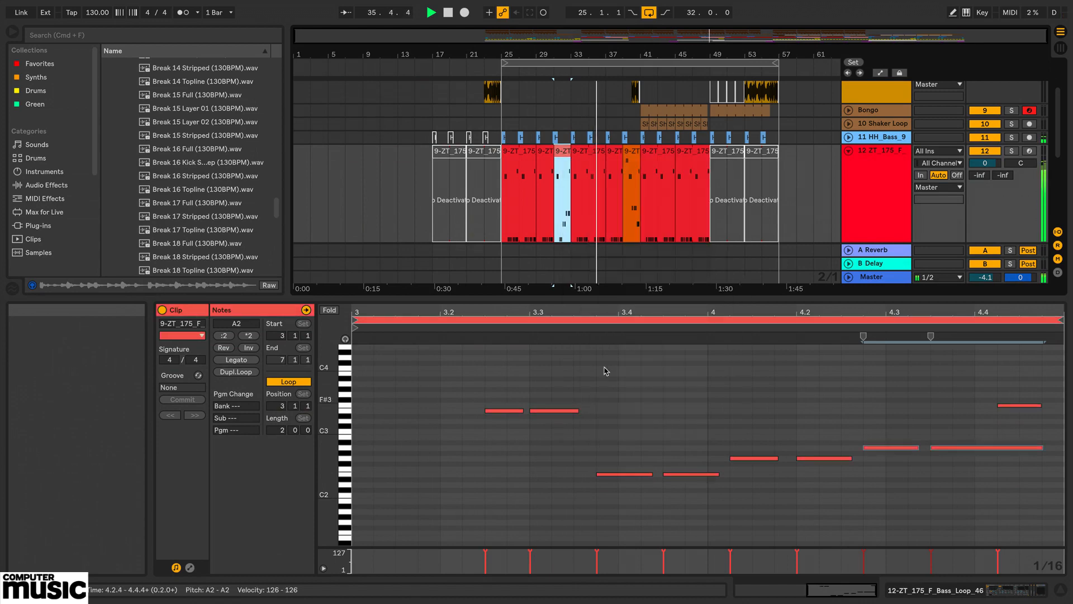
pyautogui.click(700, 168)
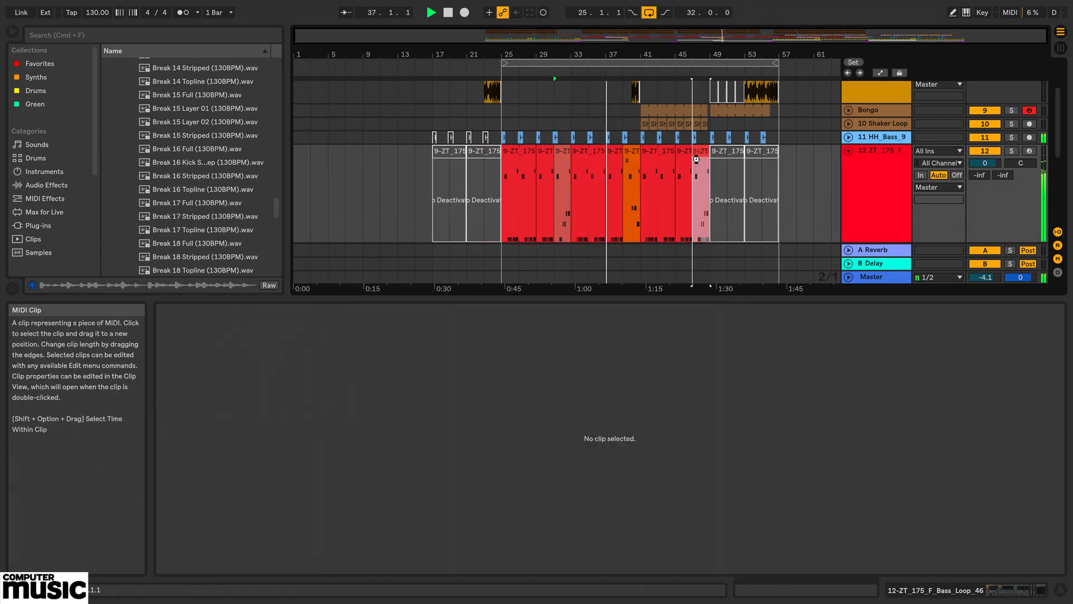
# Fold the ZT_175 bass, SHA_172 and Drums Edit tracks.
pyautogui.click(883, 175)
pyautogui.click(849, 151)
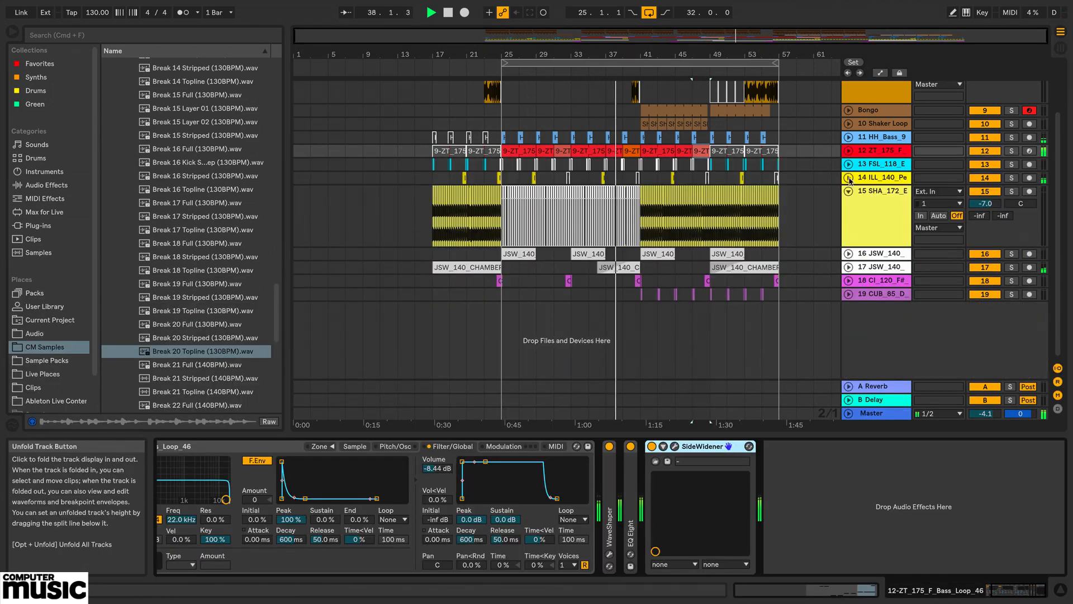
pyautogui.click(849, 190)
pyautogui.click(848, 113)
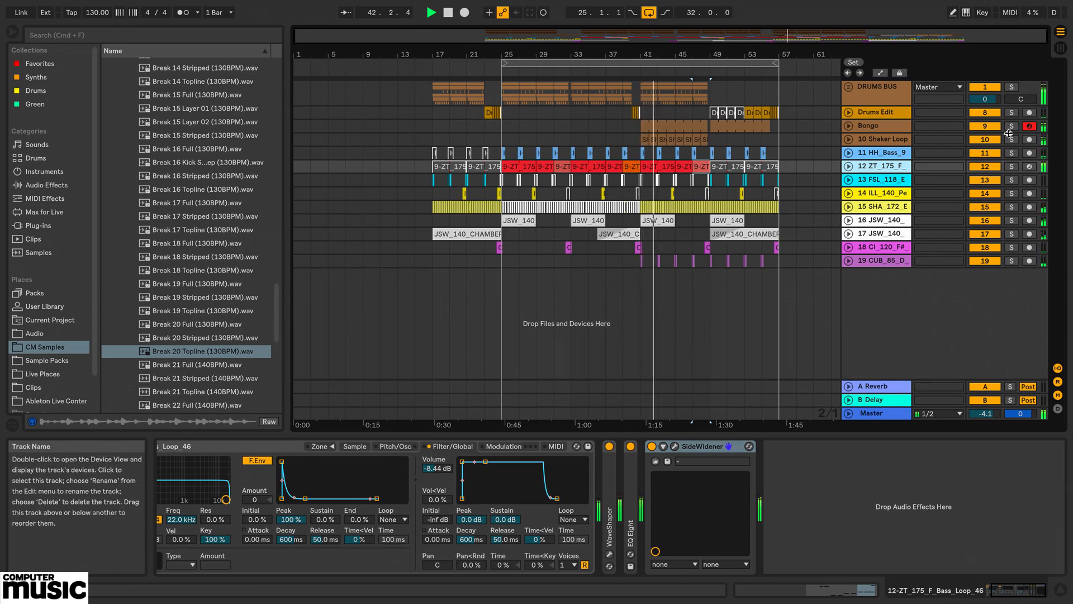
# Mute the Shaker Loop track, delete it and select the Arpdelay lead track.
pyautogui.click(985, 141)
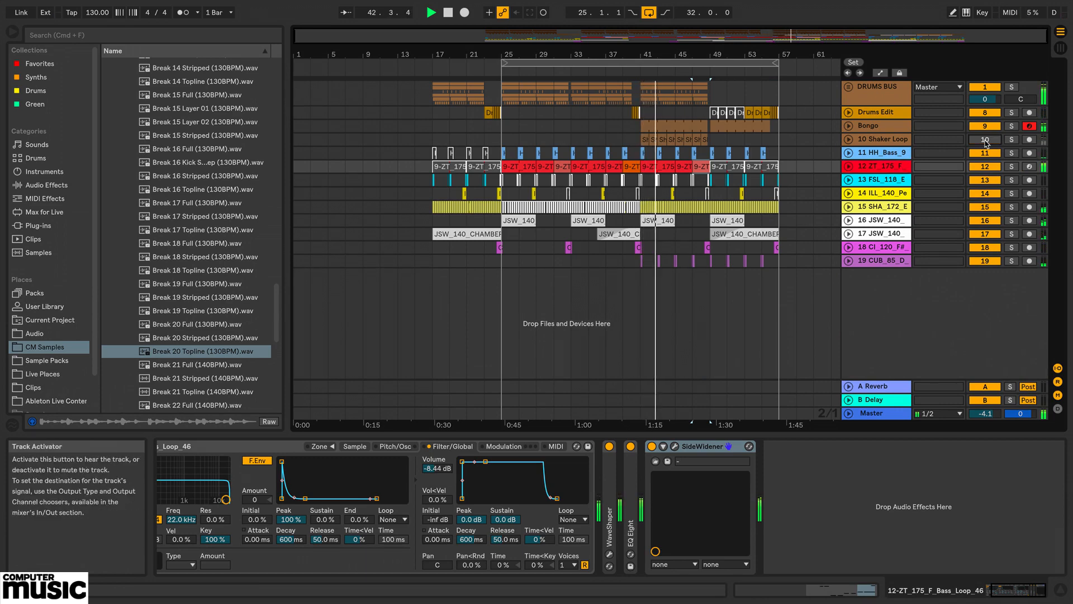
pyautogui.click(875, 140)
pyautogui.press('Delete')
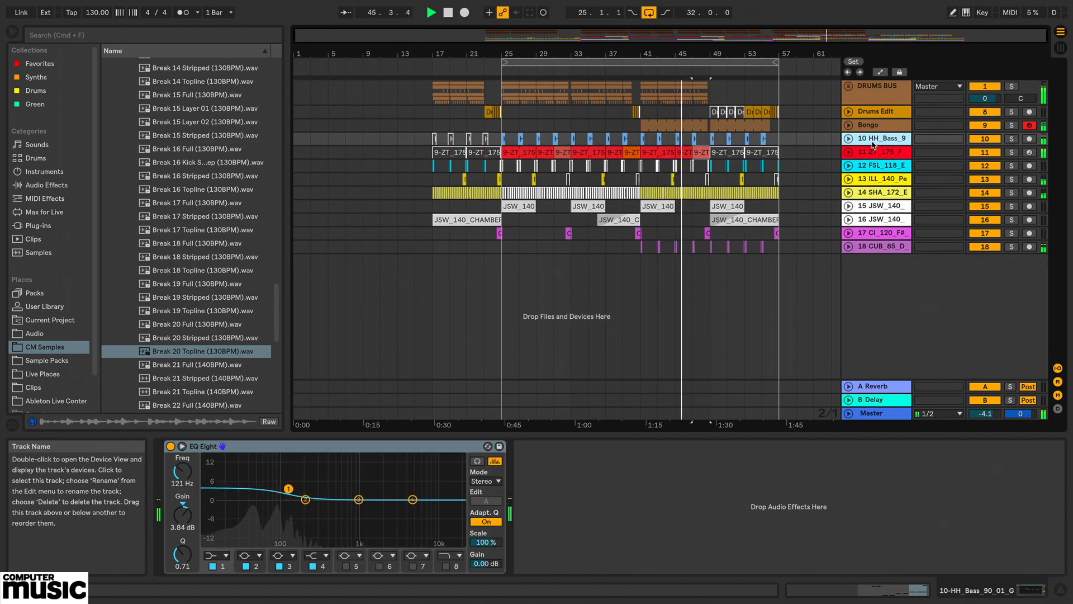
pyautogui.click(865, 251)
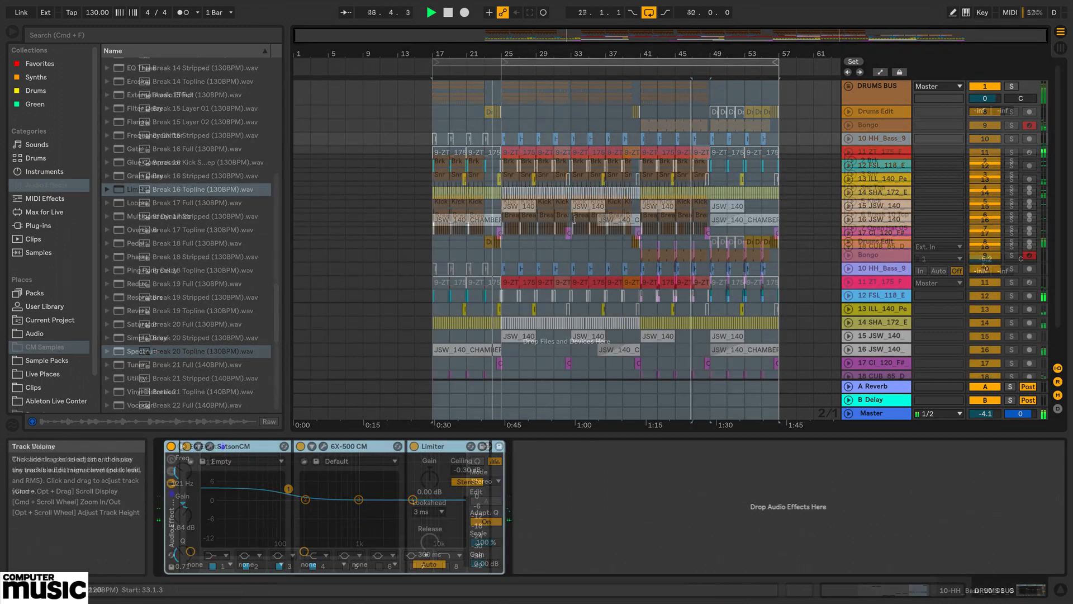